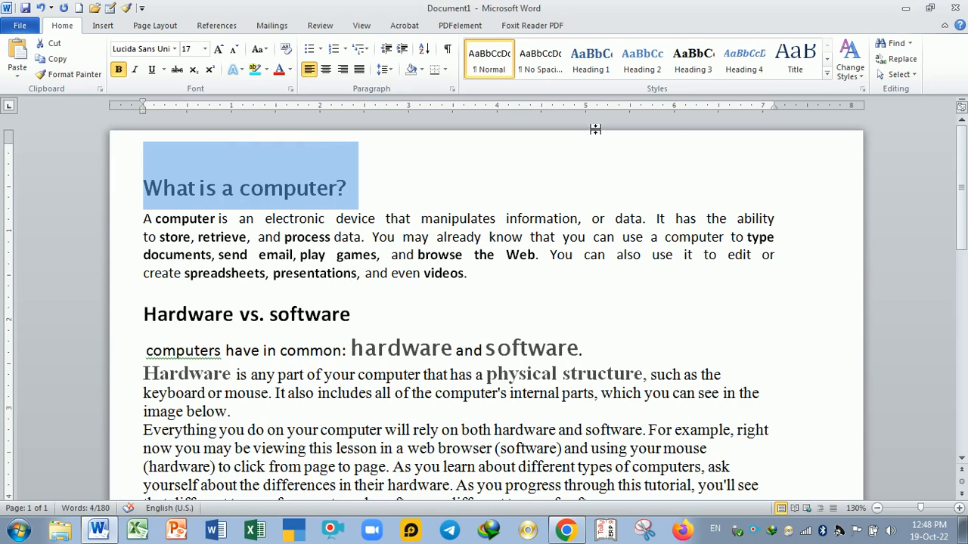
Apply the Heading 1 style to the titles "What is a computer?" and "Hardware vs. software".
left_click(598, 65)
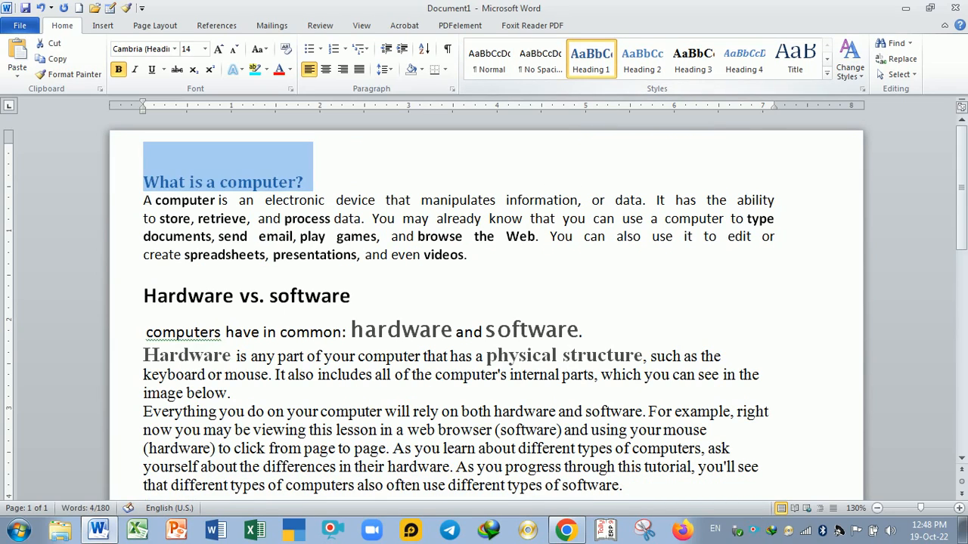
left_click_drag(144, 295, 182, 298)
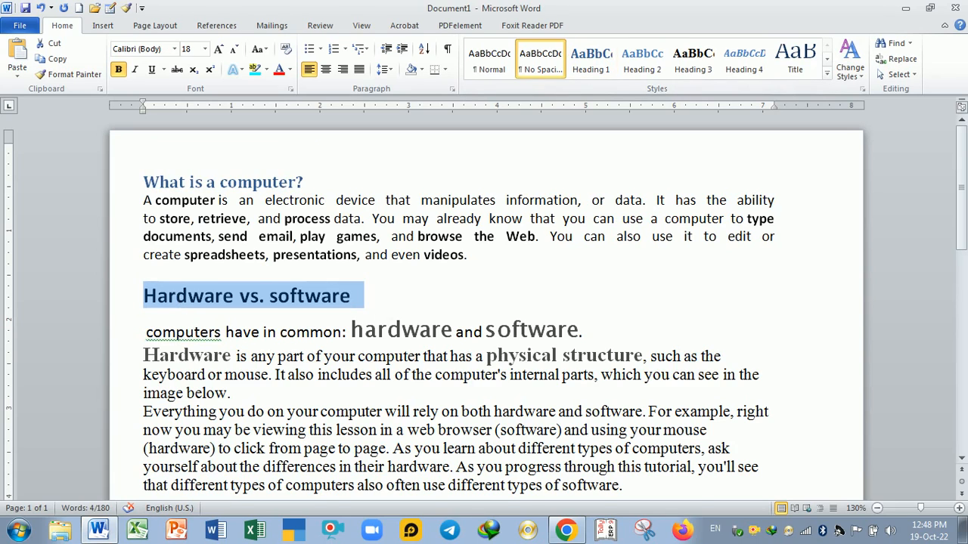
left_click(593, 60)
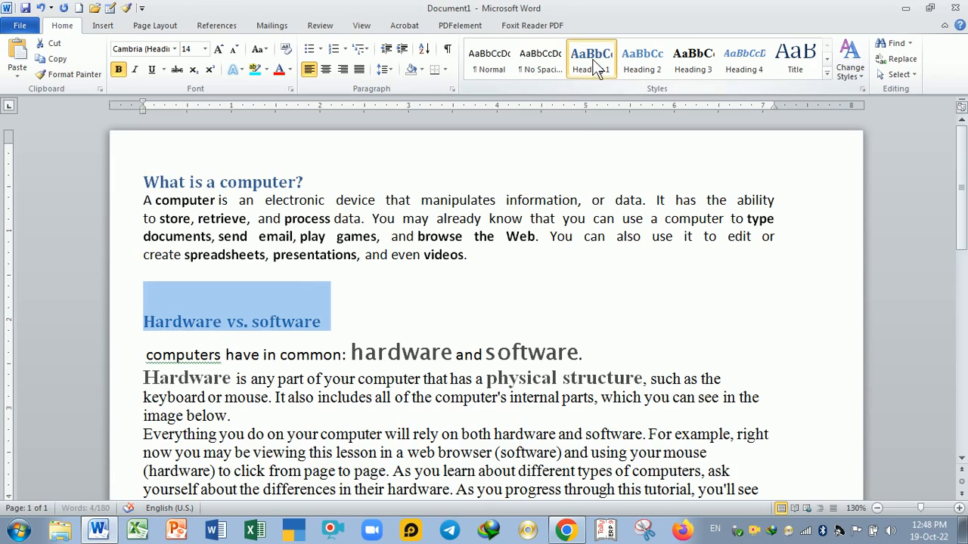
left_click(437, 294)
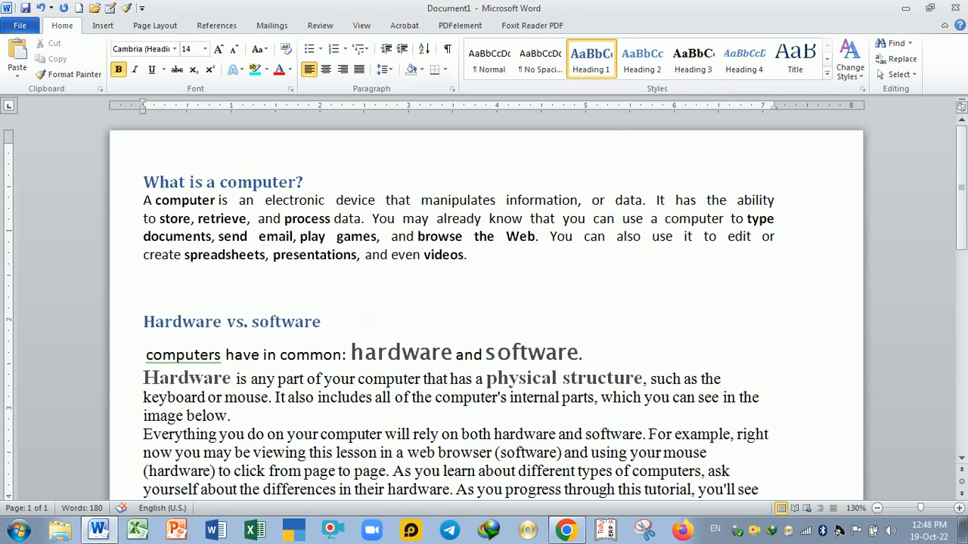
Set the font colour of the "Hardware vs. software" and "What is a computer?" headings to black.
left_click_drag(325, 323, 164, 326)
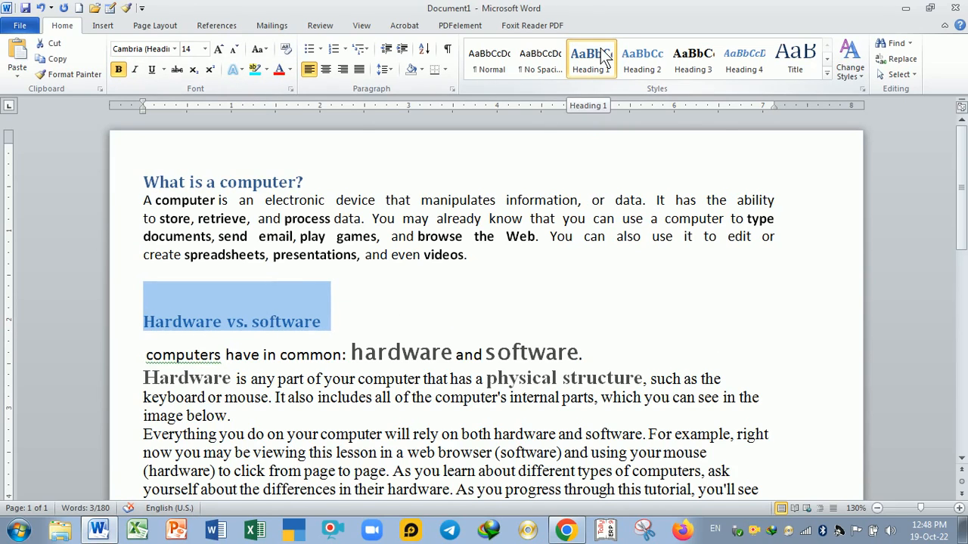
left_click(603, 59)
left_click(290, 70)
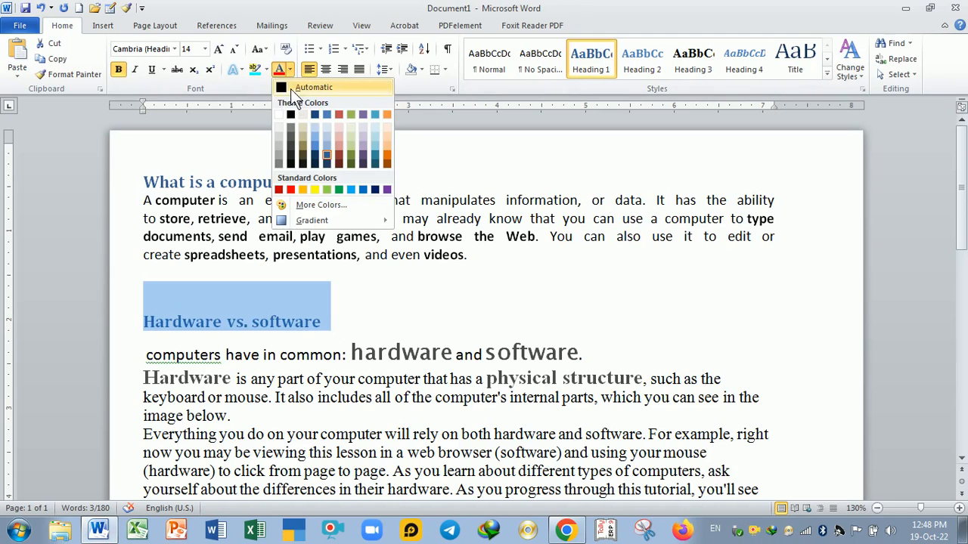
key("Escape")
left_click_drag(303, 182, 143, 182)
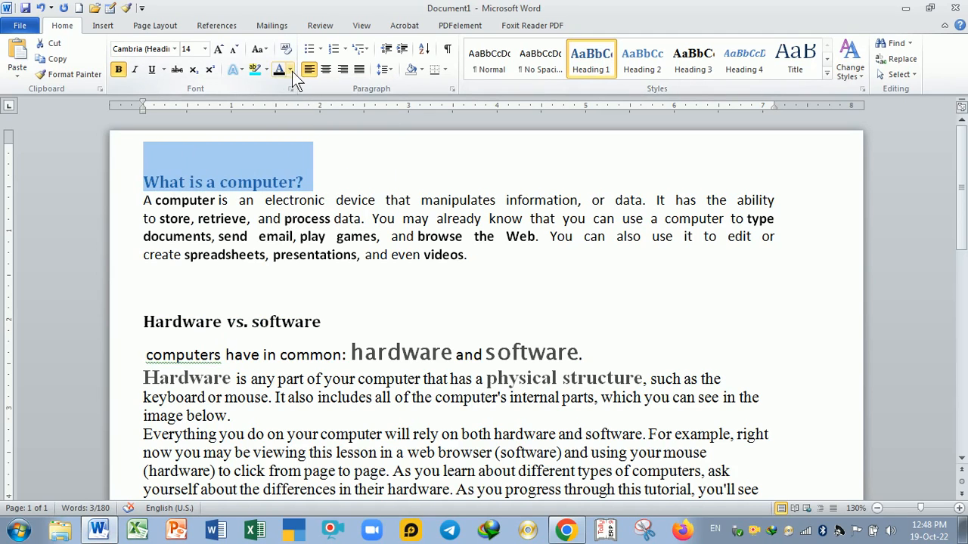
left_click(280, 72)
left_click(289, 182)
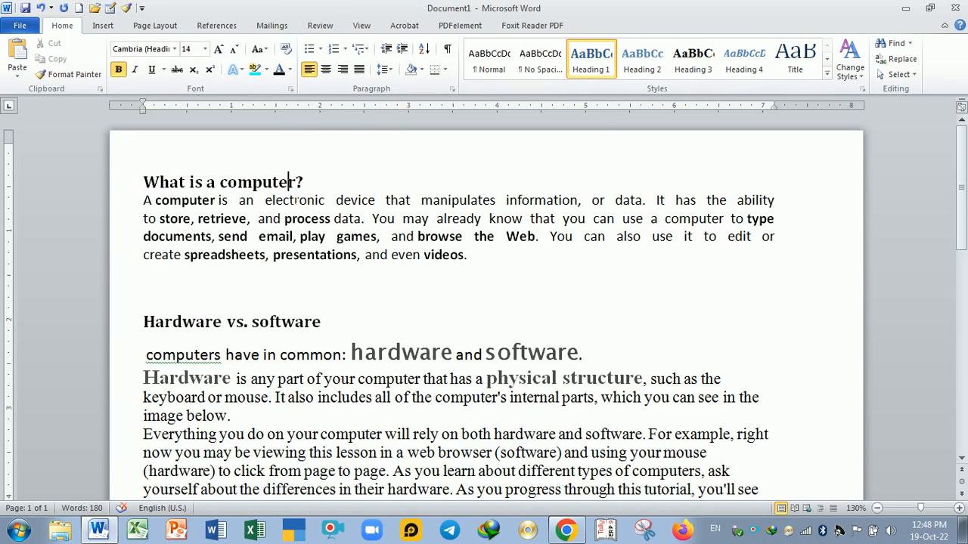
left_click(506, 201)
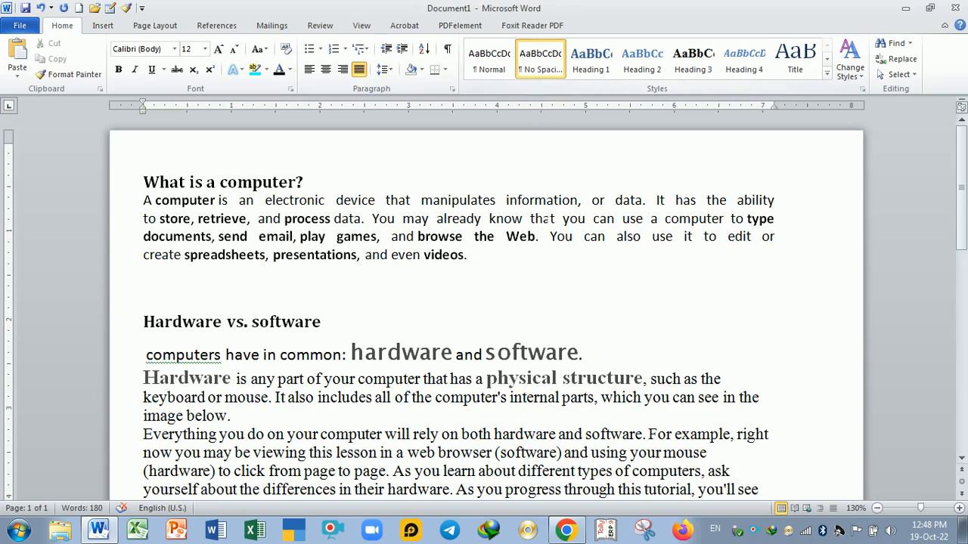
left_click(529, 352)
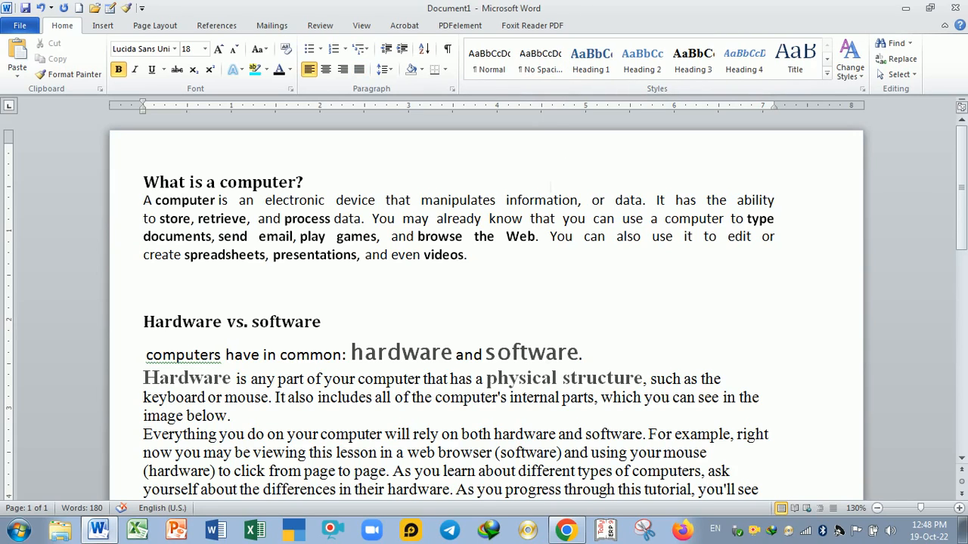
Add the line "Hardware components" between the paragraph ending "image below." and the one starting "Everything you do", with blank lines around it.
left_click(598, 397)
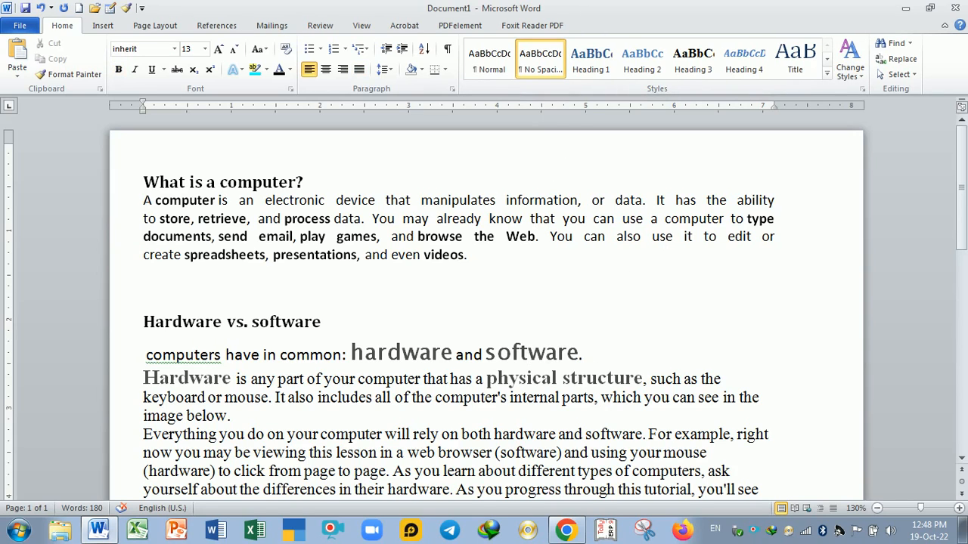
scroll(281, 390, "down", 1)
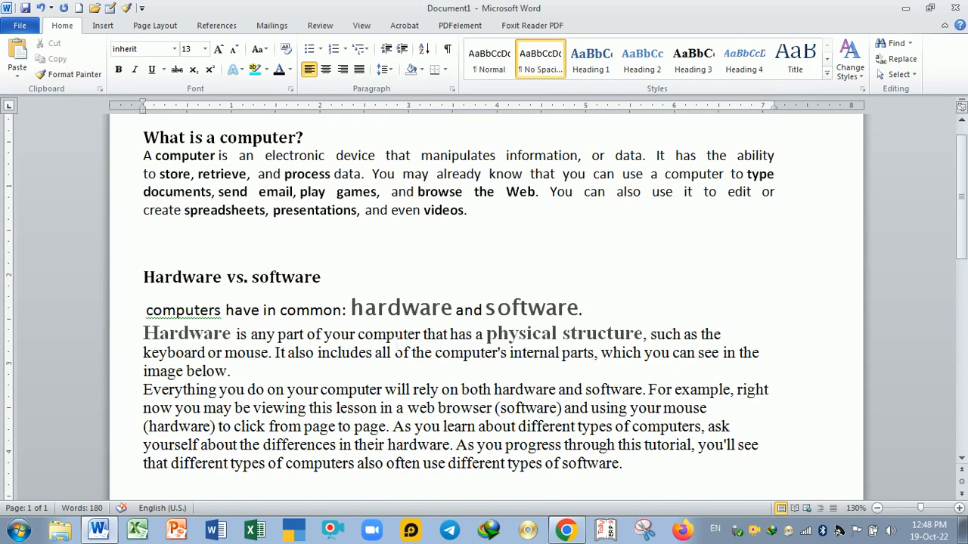
key("Down")
key("Return")
key("Return")
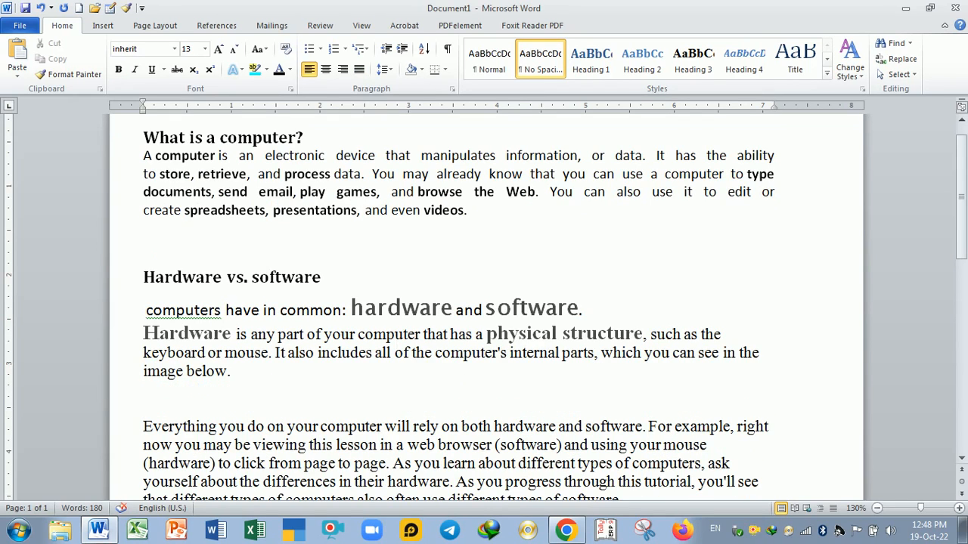
key("Return")
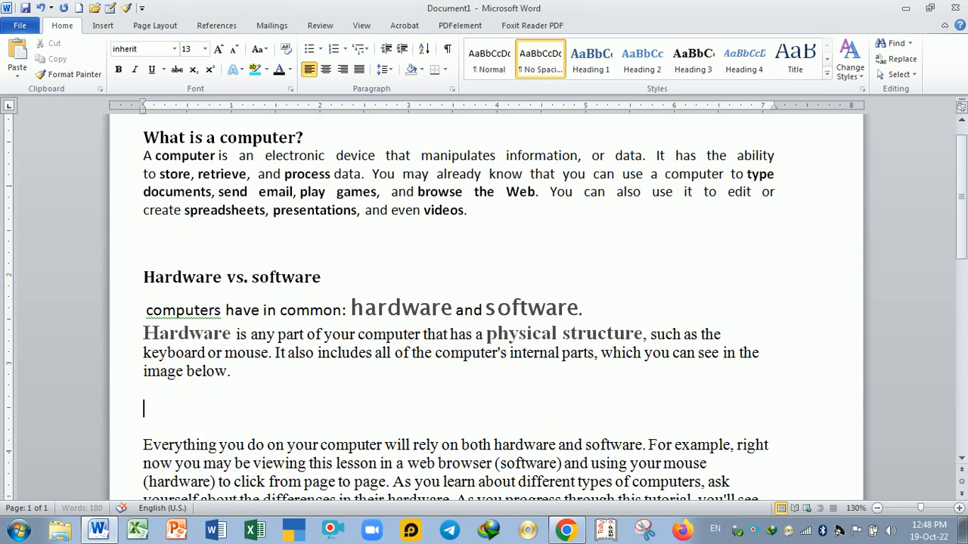
type("Hard")
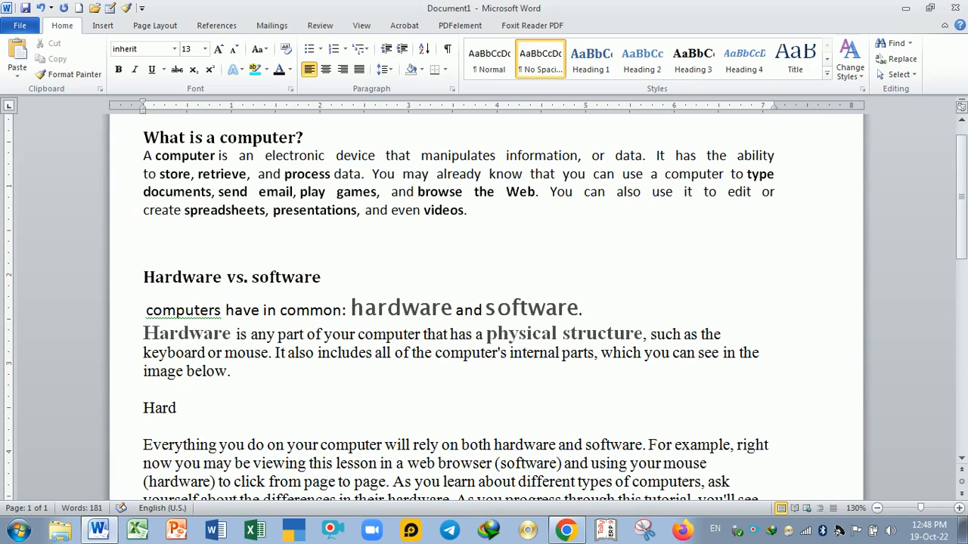
type("ware components")
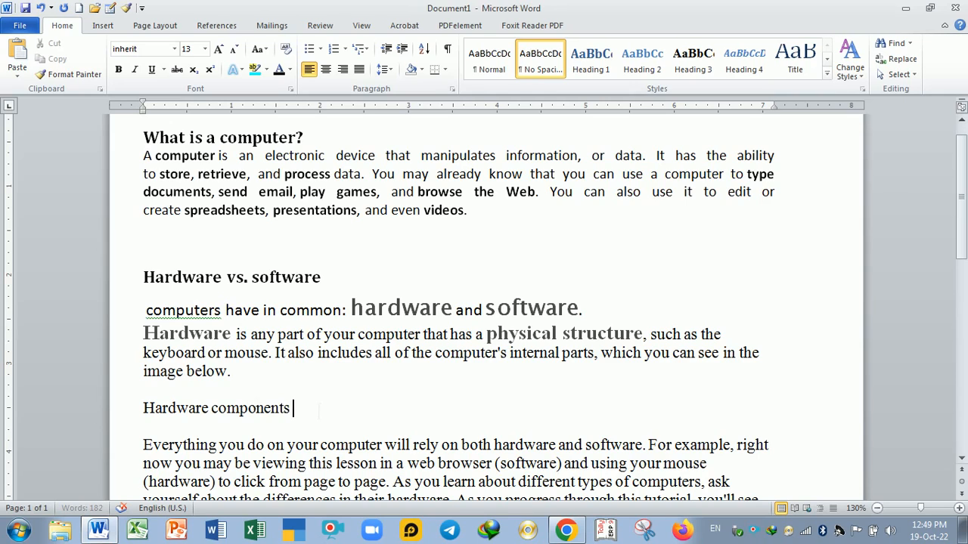
Apply the Heading 2 style to the "Hardware components" line and set its font colour to black.
left_click_drag(317, 408, 179, 413)
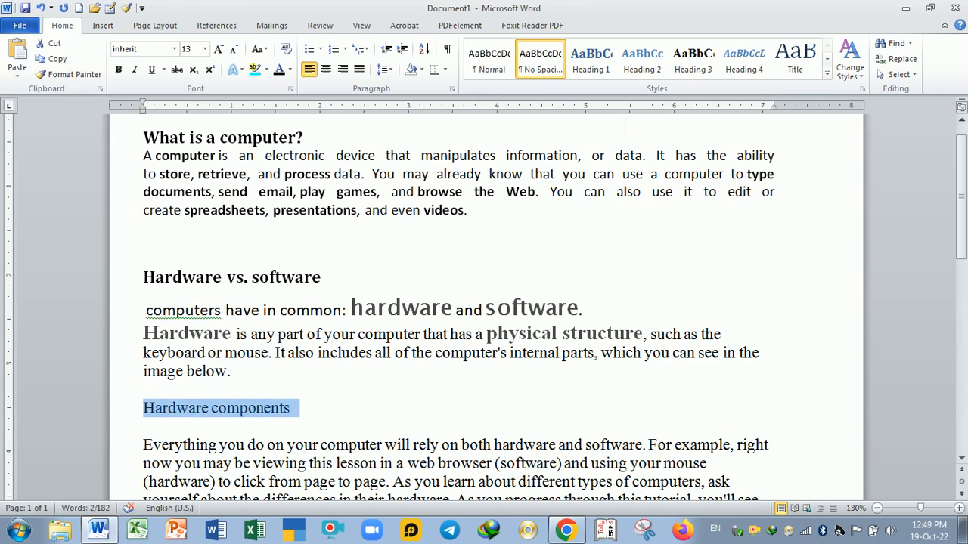
left_click(643, 62)
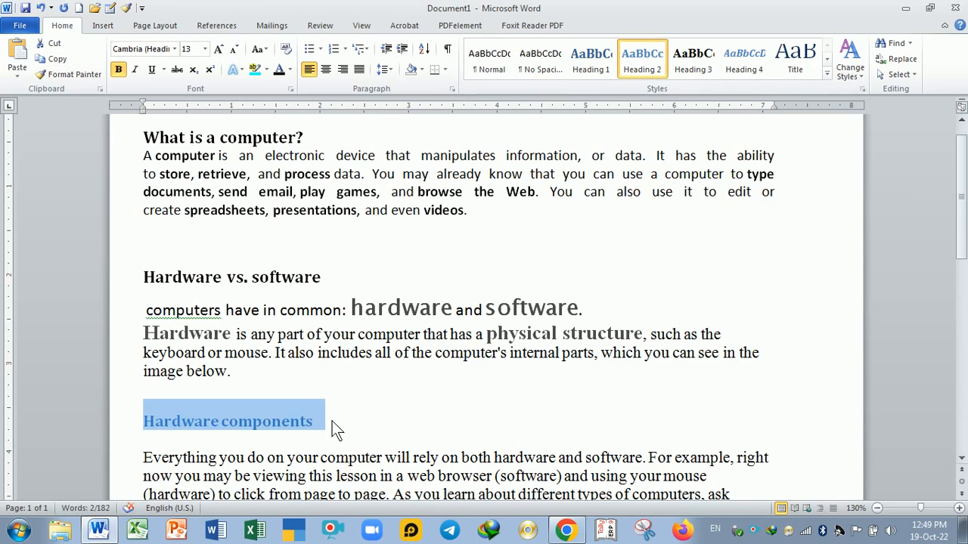
left_click(332, 422)
left_click_drag(336, 419, 144, 421)
left_click(285, 71)
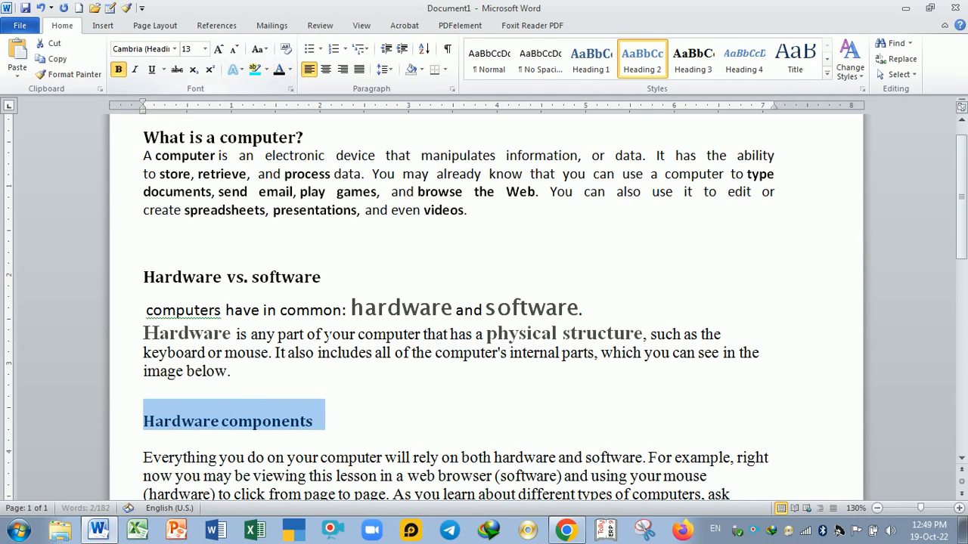
Browse the full set of quick styles from the blank line above "Hardware components" without applying one.
key("Up")
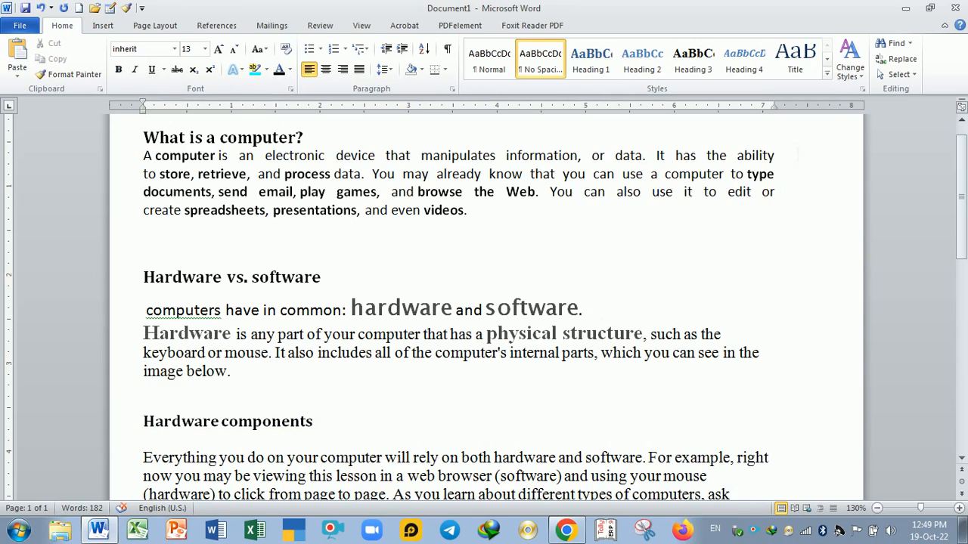
left_click(828, 74)
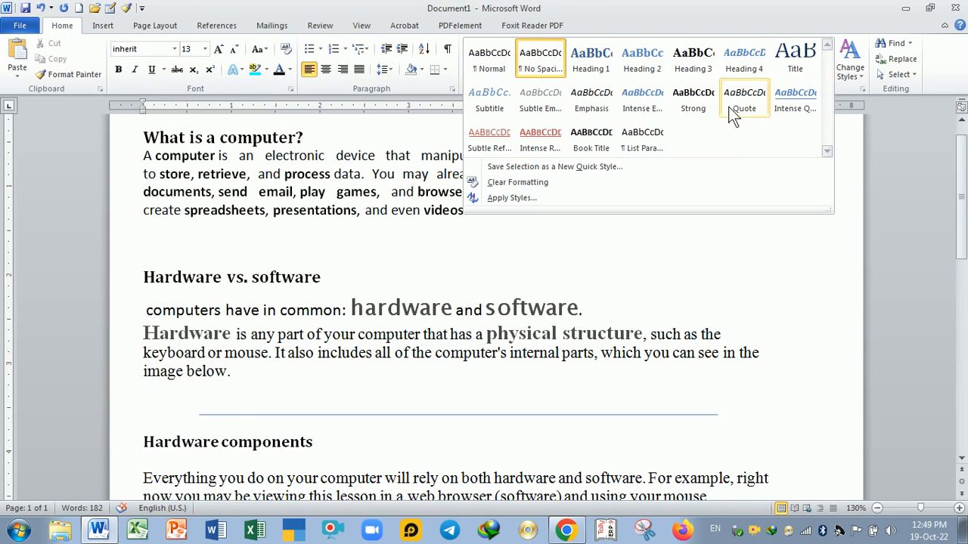
left_click(733, 252)
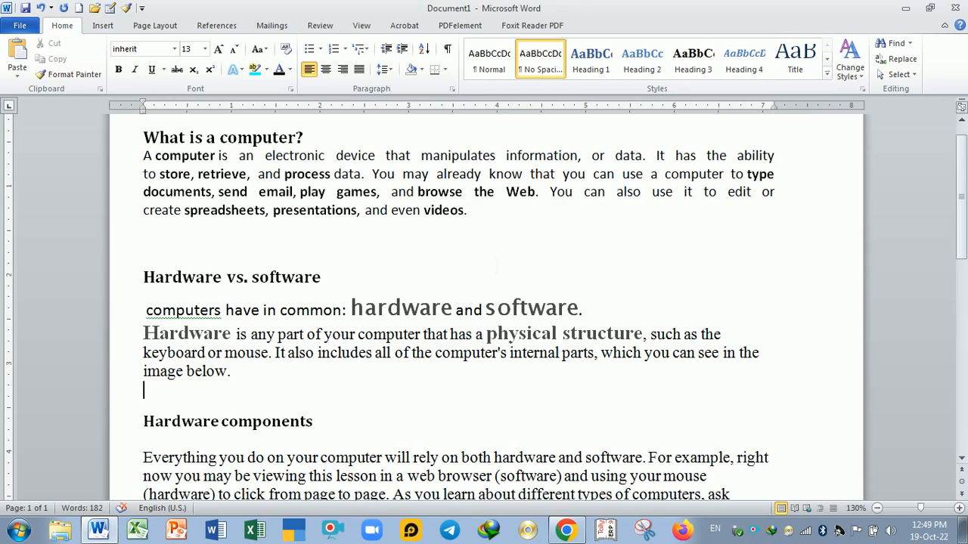
Apply the Normal style to the paragraph under "What is a computer?" and justify its text.
scroll(484, 303, "up", 1)
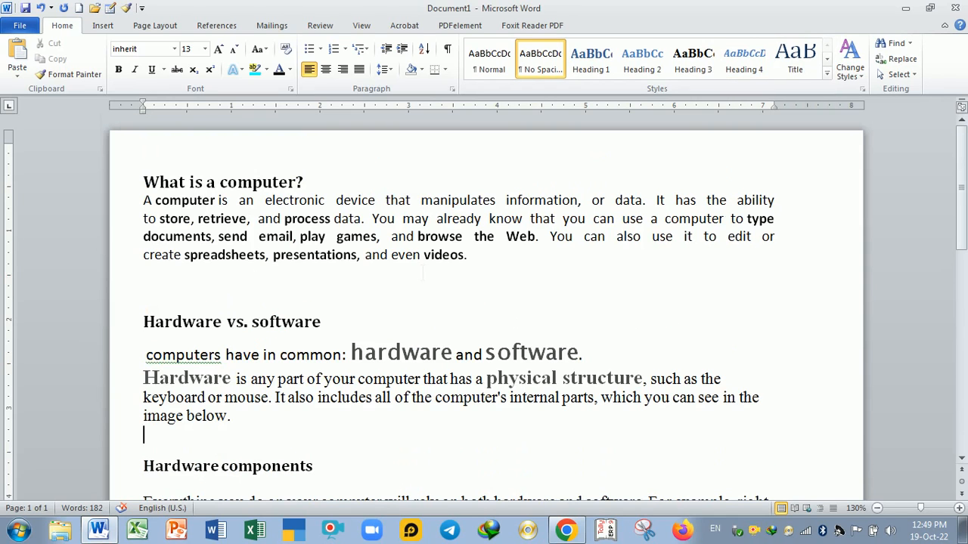
left_click_drag(467, 255, 144, 200)
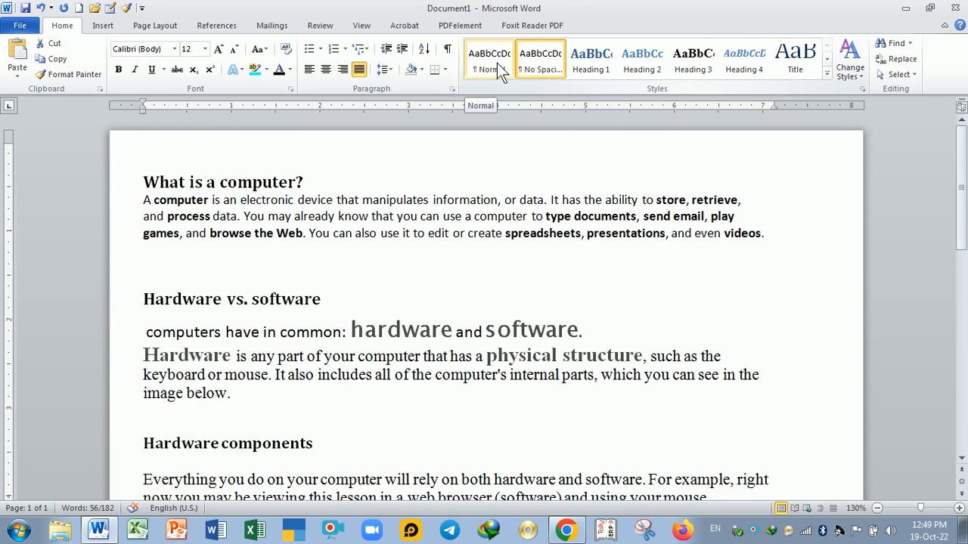
left_click(497, 63)
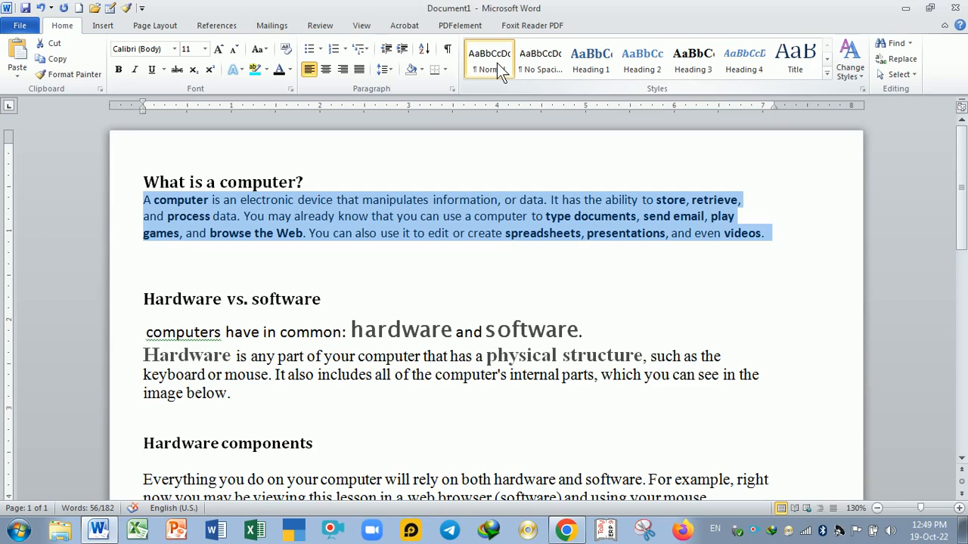
left_click(360, 72)
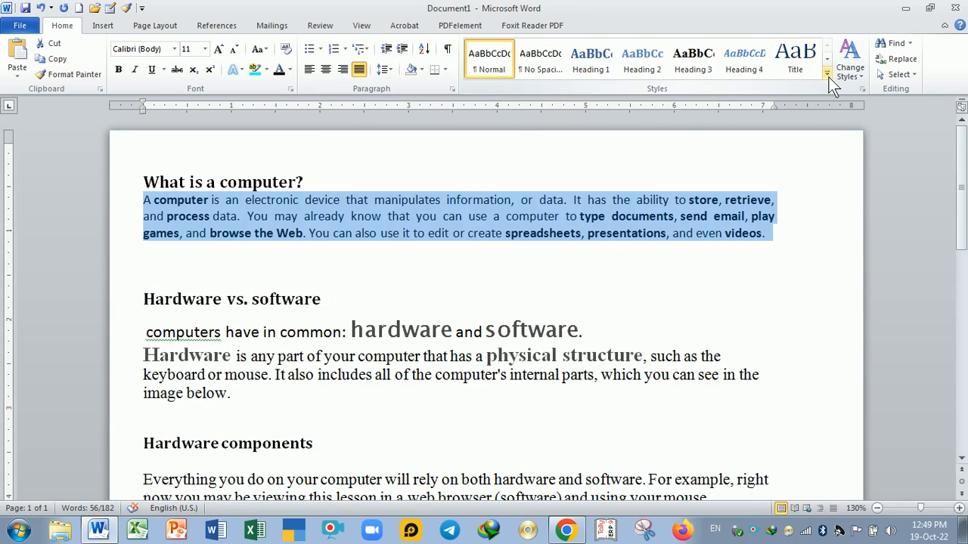
Preview quick styles such as Emphasis on the selected paragraph without applying one.
left_click(827, 73)
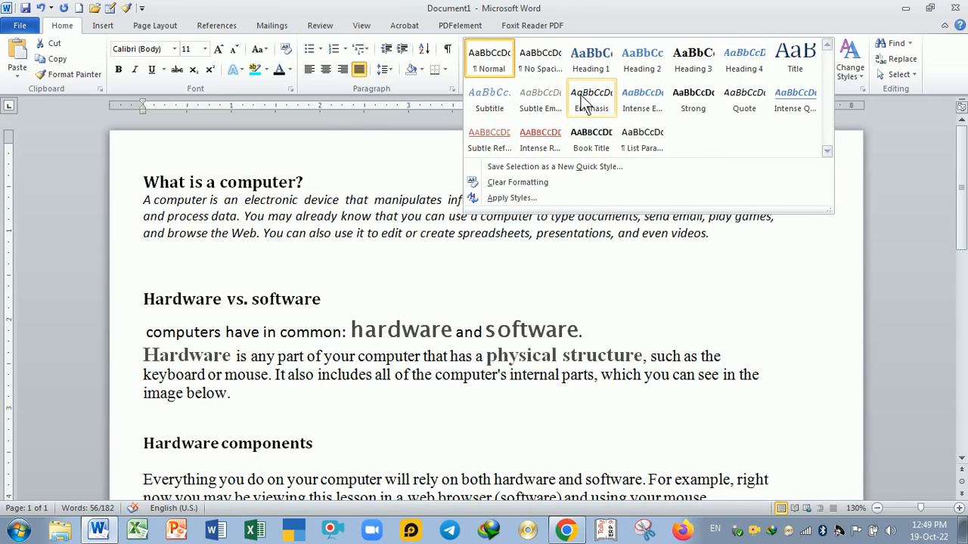
left_click(631, 261)
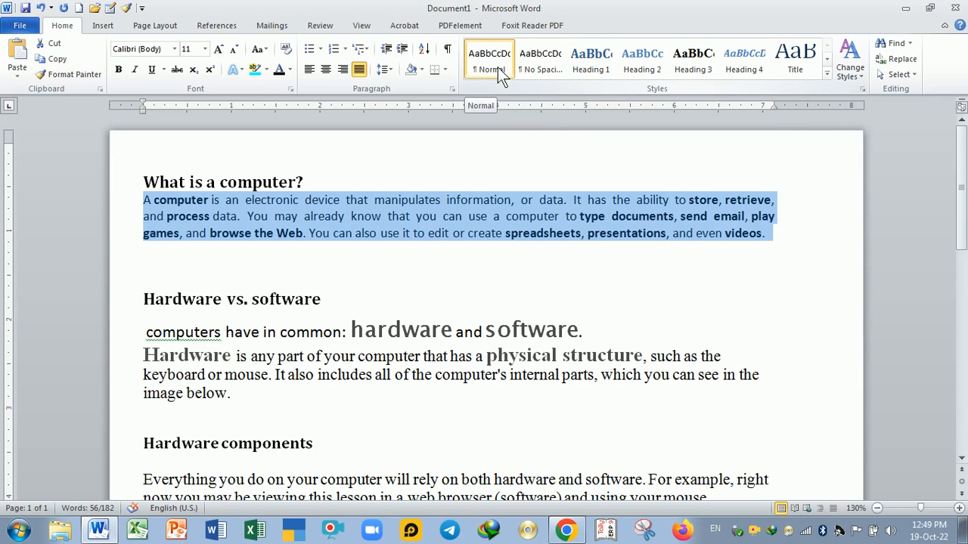
Apply the No Spacing style to the paragraph under "What is a computer?" and justify its text.
left_click(554, 67)
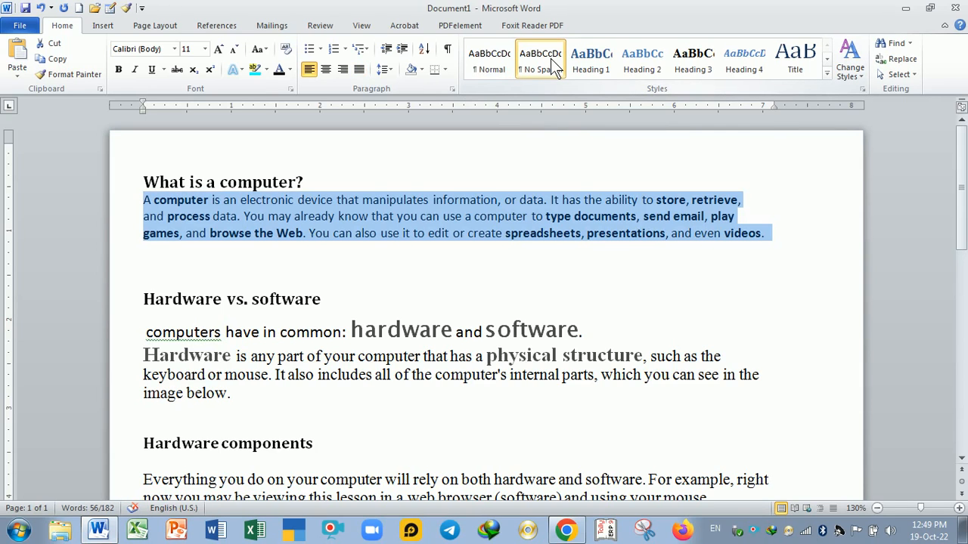
left_click(359, 68)
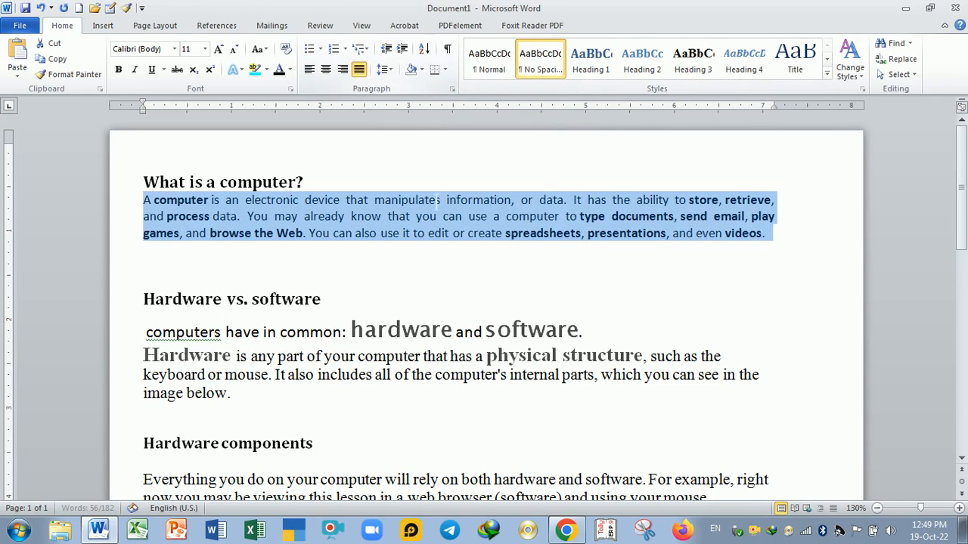
key("Right")
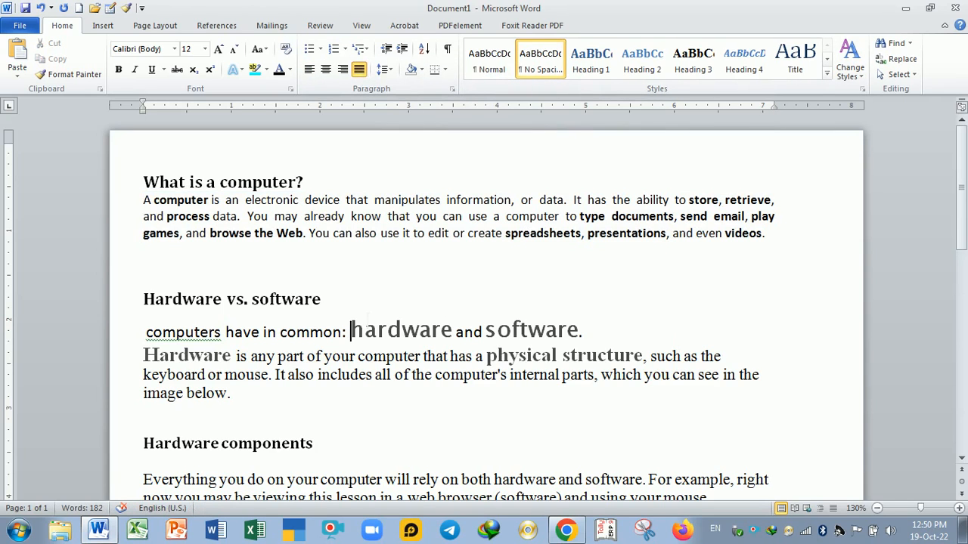
left_click_drag(351, 330, 263, 316)
left_click(331, 302)
left_click_drag(325, 301, 180, 299)
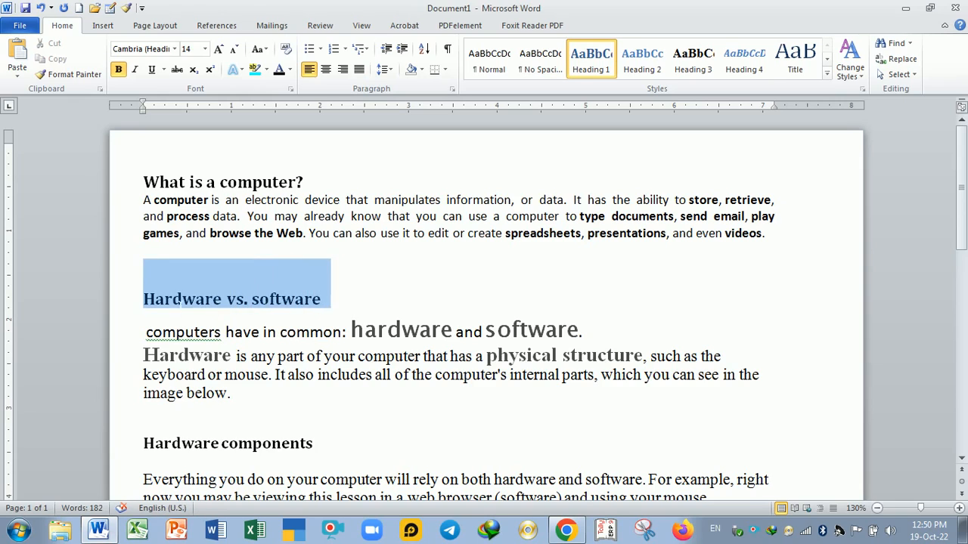
left_click(410, 302)
left_click(157, 300)
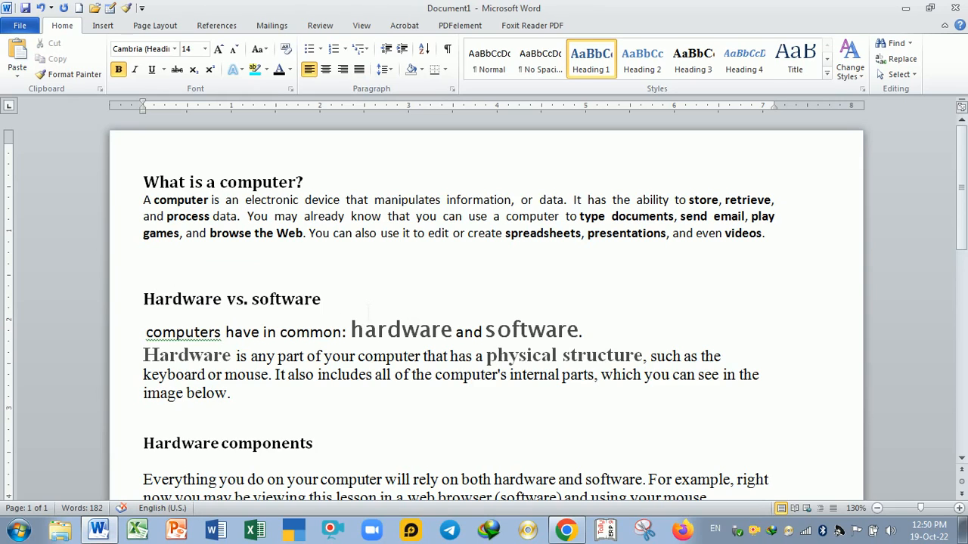
left_click(363, 299)
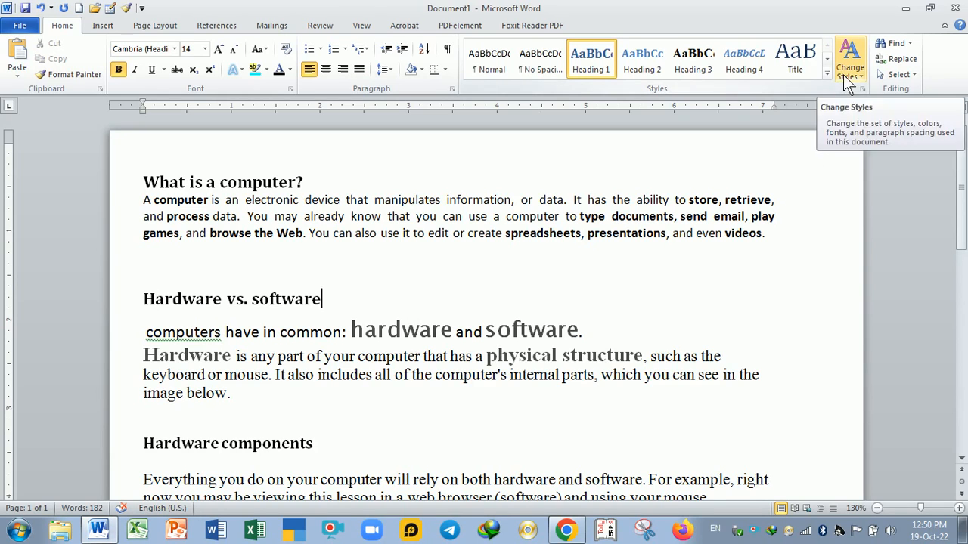
Apply the Fancy style set to the whole document.
left_click(843, 75)
mouse_move(863, 89)
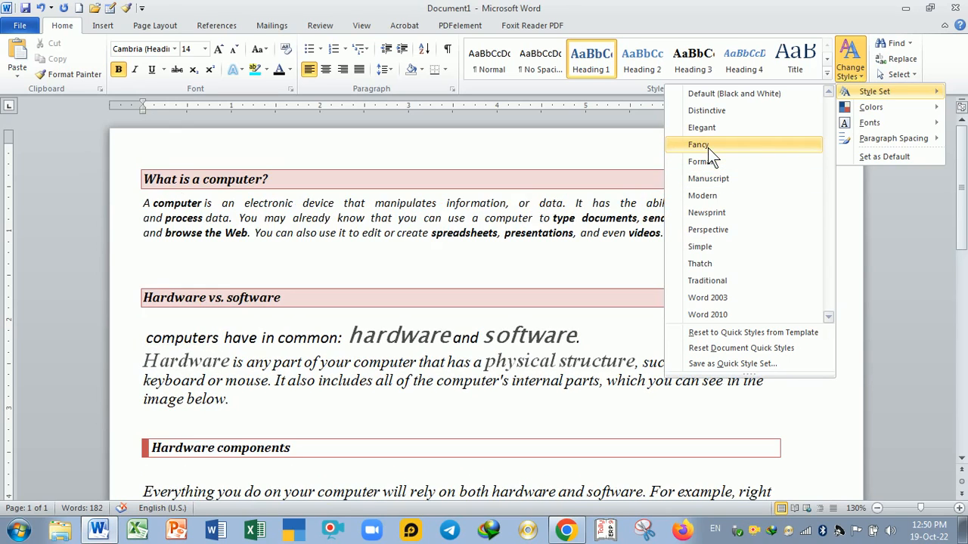
left_click(708, 145)
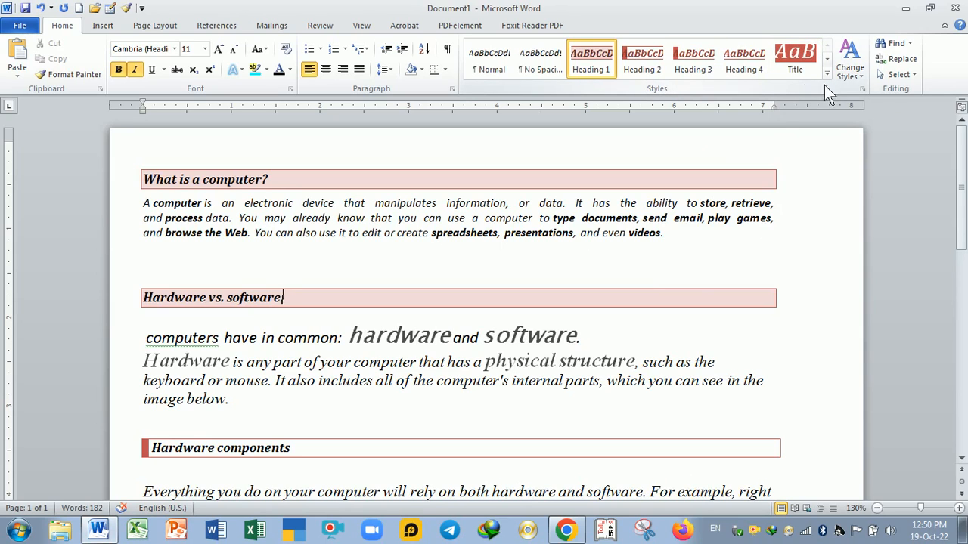
Change the document's style colors to the Perspective color scheme.
left_click(848, 76)
mouse_move(866, 106)
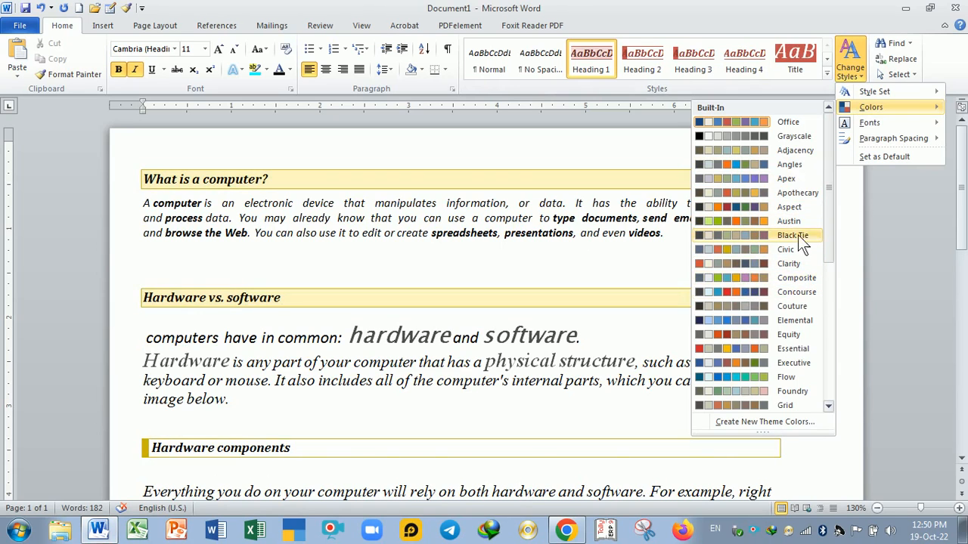
left_click_drag(826, 217, 826, 348)
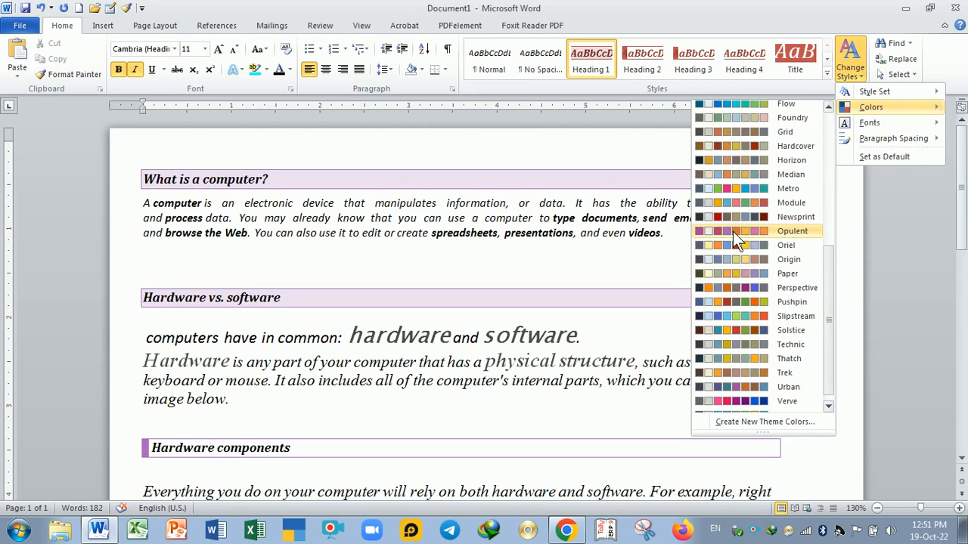
left_click(732, 288)
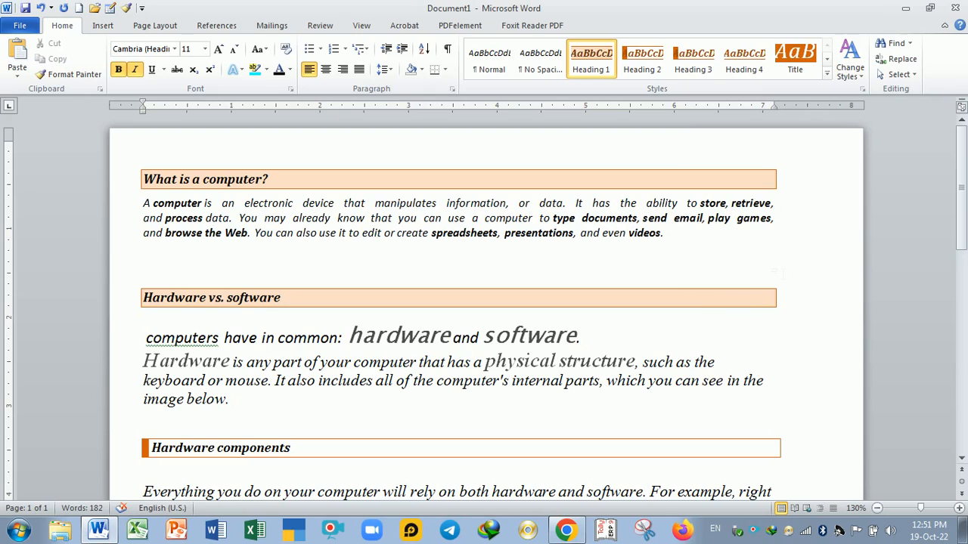
Preview the quick styles on "Hardware vs. software" without applying one, and switch the document to the Default (Black and White) style set.
left_click(828, 74)
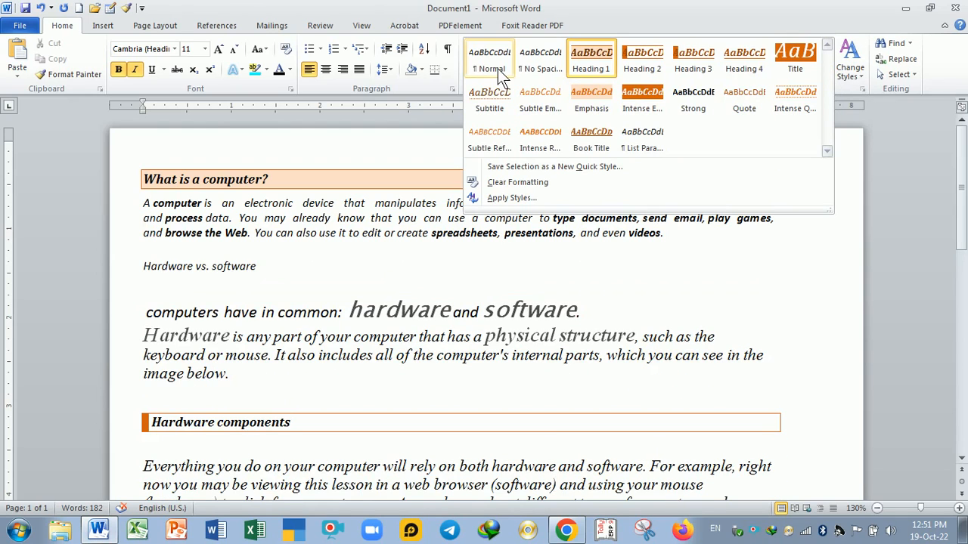
left_click(792, 239)
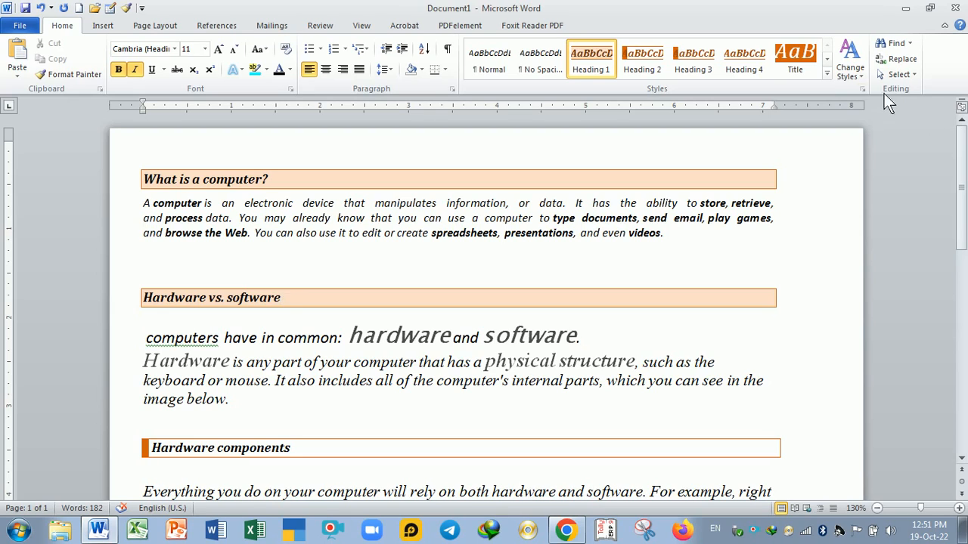
left_click(850, 75)
mouse_move(862, 91)
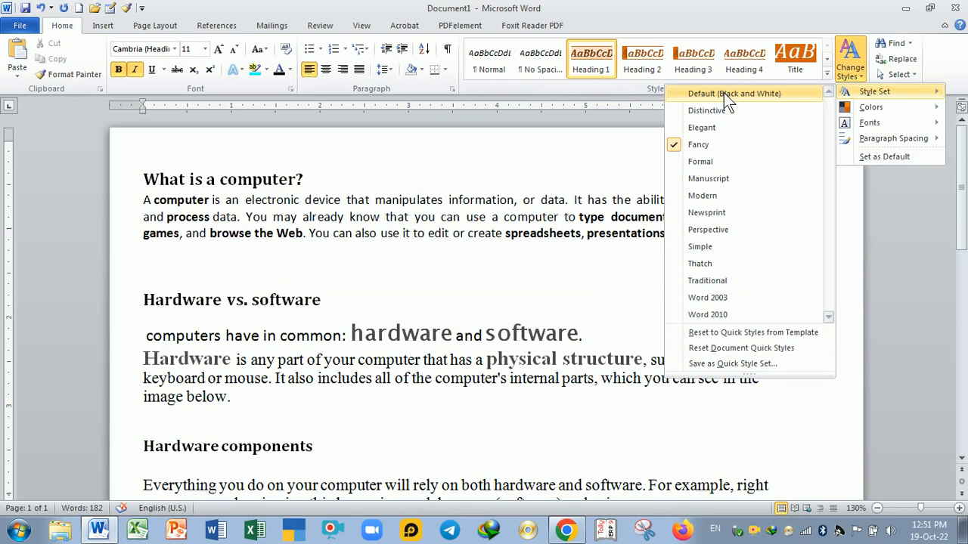
left_click(724, 95)
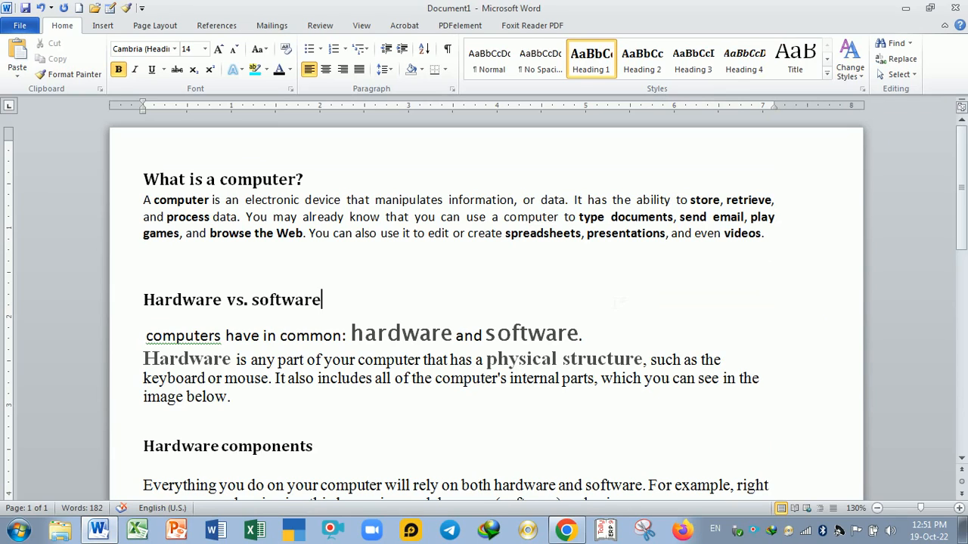
Open document navigation through Find and show the list of the document's headings.
left_click(909, 45)
left_click(881, 114)
left_click(910, 42)
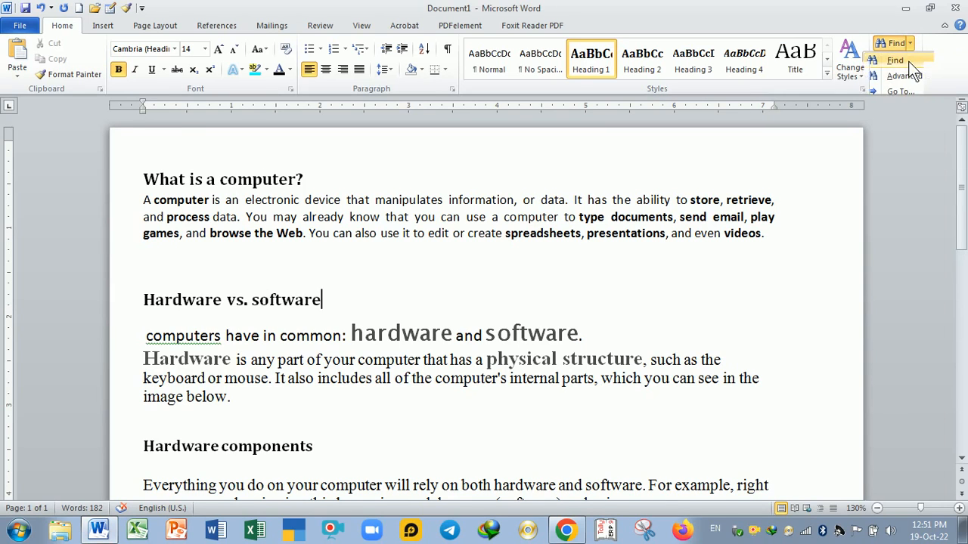
left_click(908, 61)
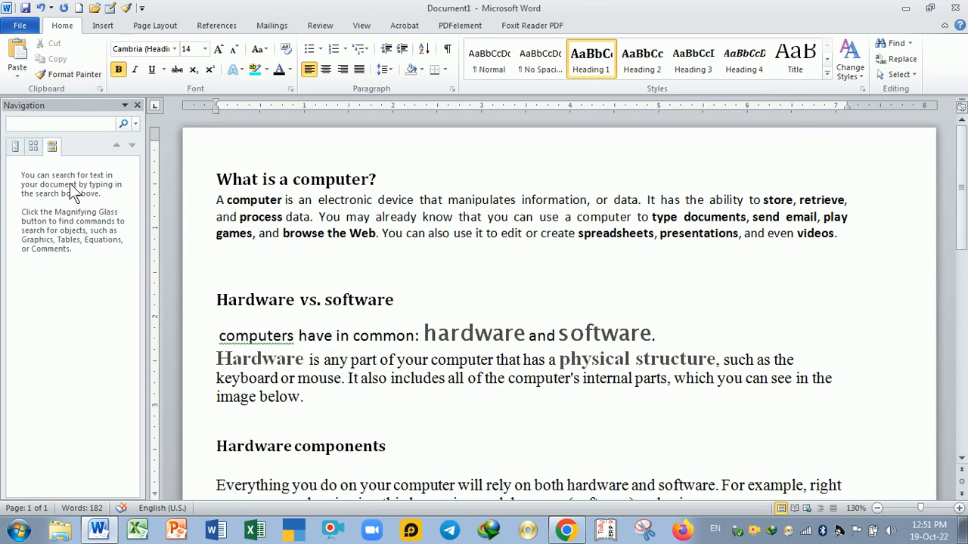
left_click(14, 146)
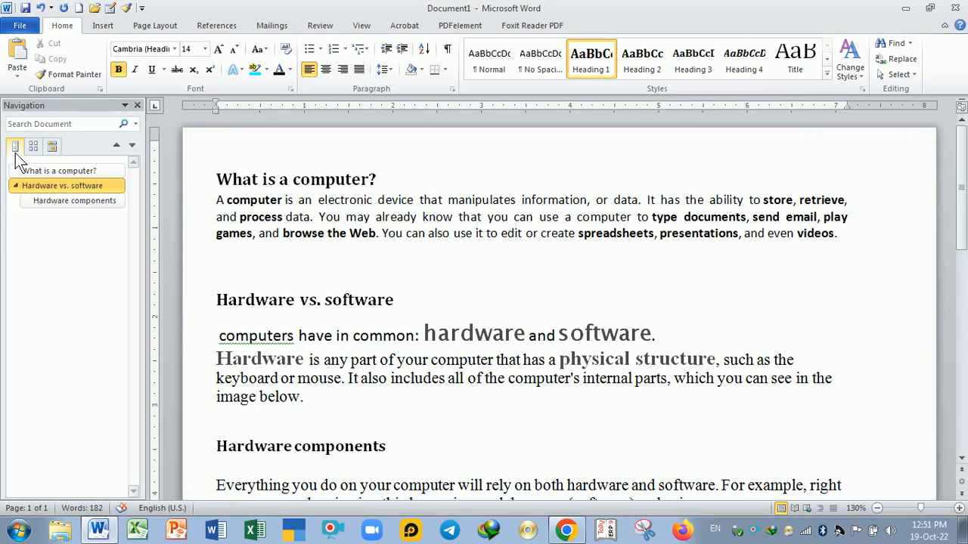
Jump repeatedly between "What is a computer?", "Hardware vs. software" and "Hardware components" using the heading list.
left_click(29, 170)
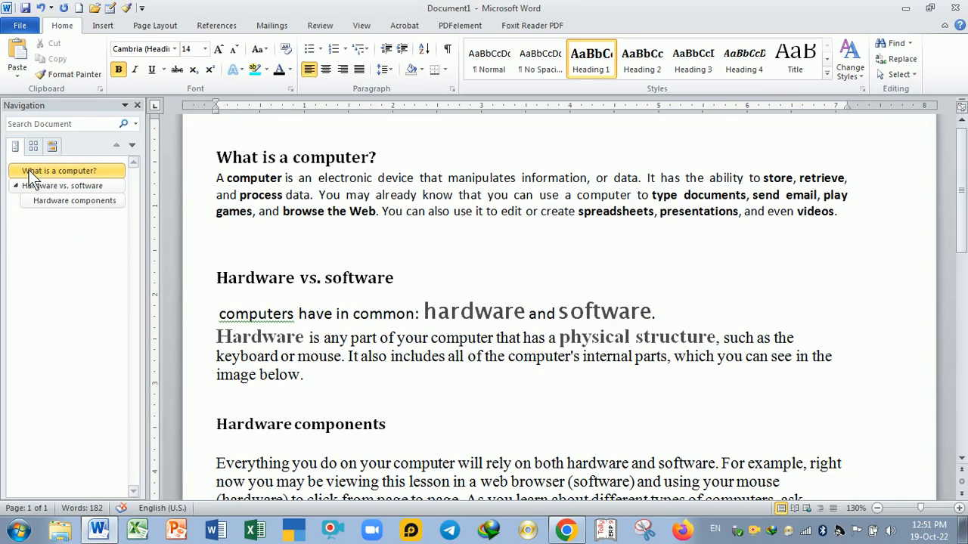
left_click(36, 183)
left_click(57, 200)
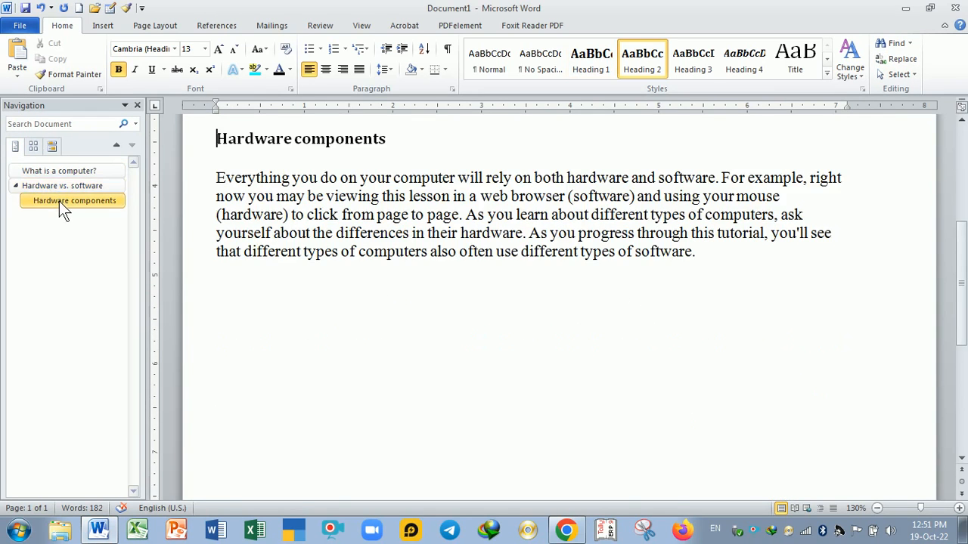
left_click(56, 171)
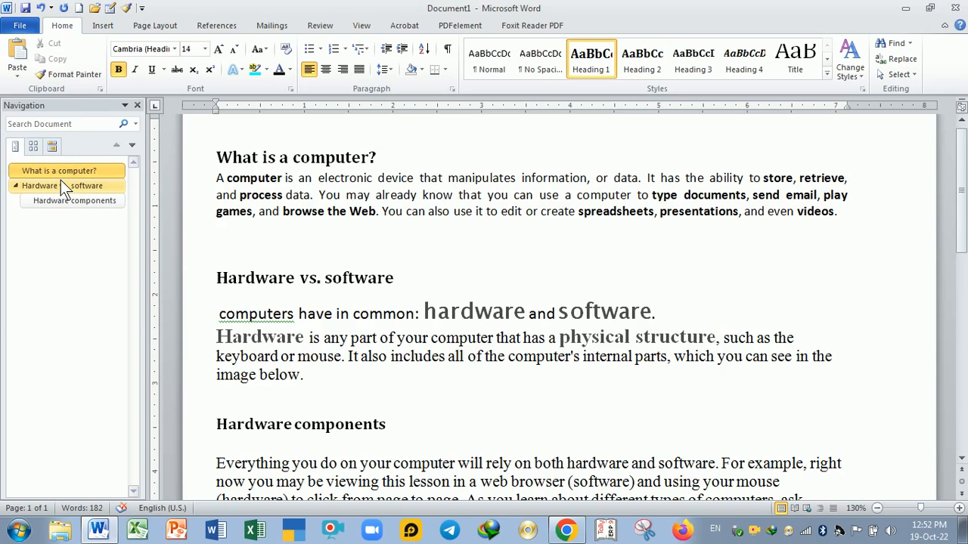
left_click(62, 187)
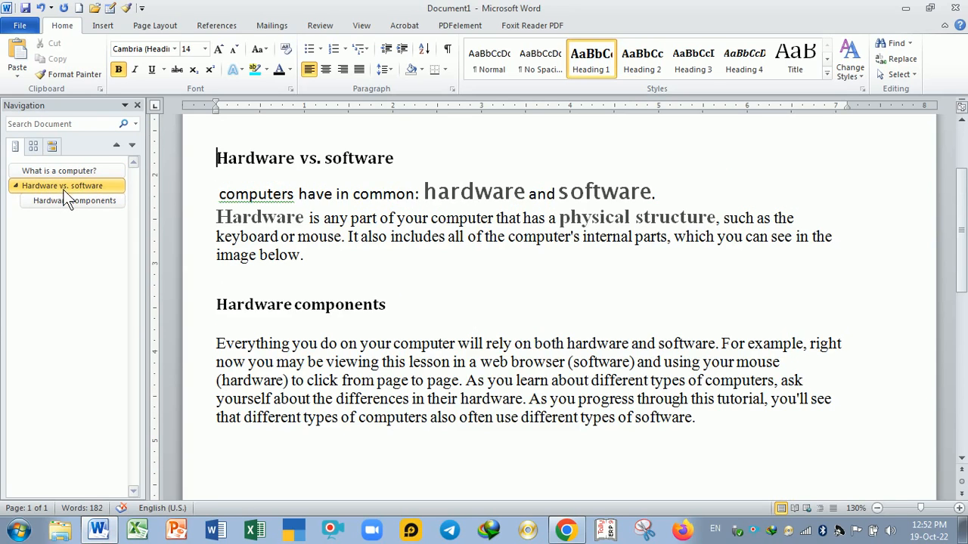
left_click(69, 201)
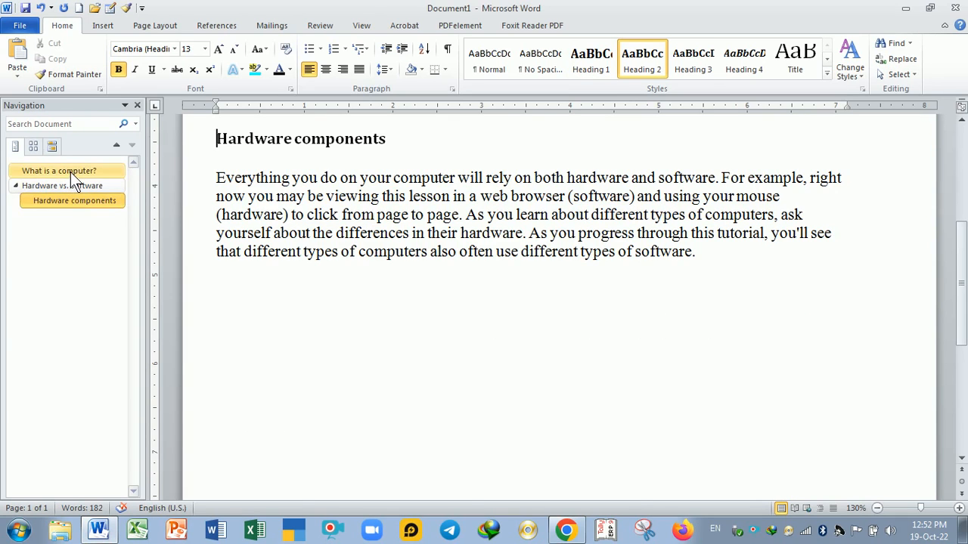
left_click(71, 172)
left_click(72, 185)
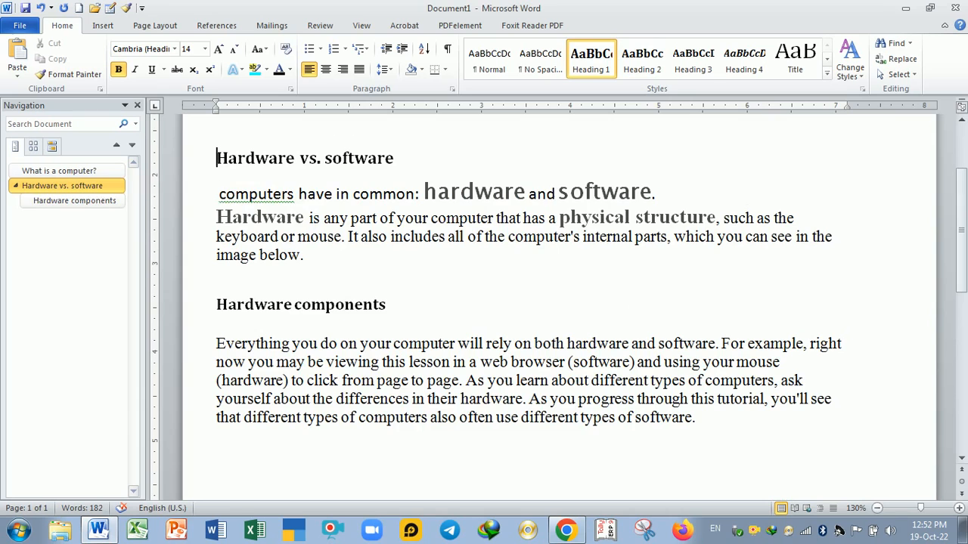
left_click(85, 203)
left_click(85, 172)
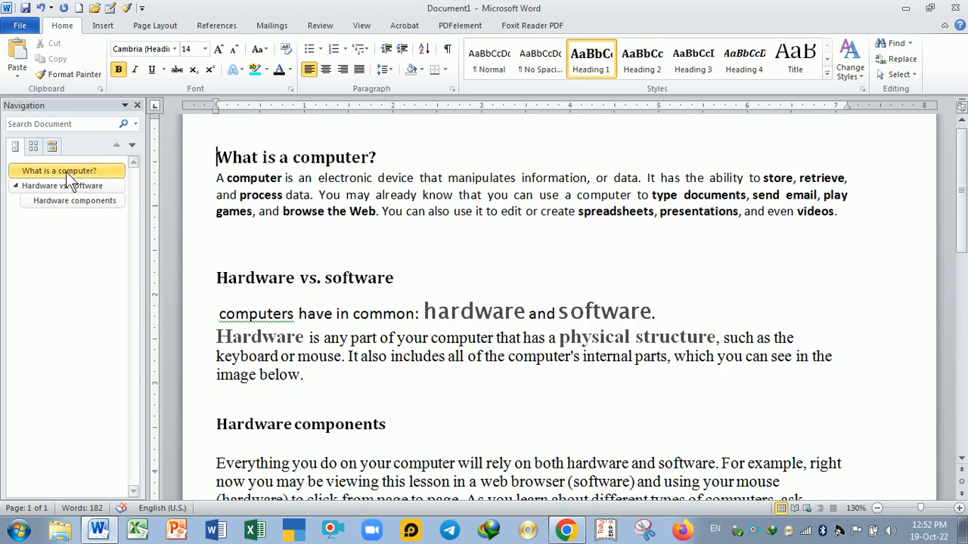
Compare the page thumbnail view with the heading list, and switch the navigation to its search results view.
left_click(34, 147)
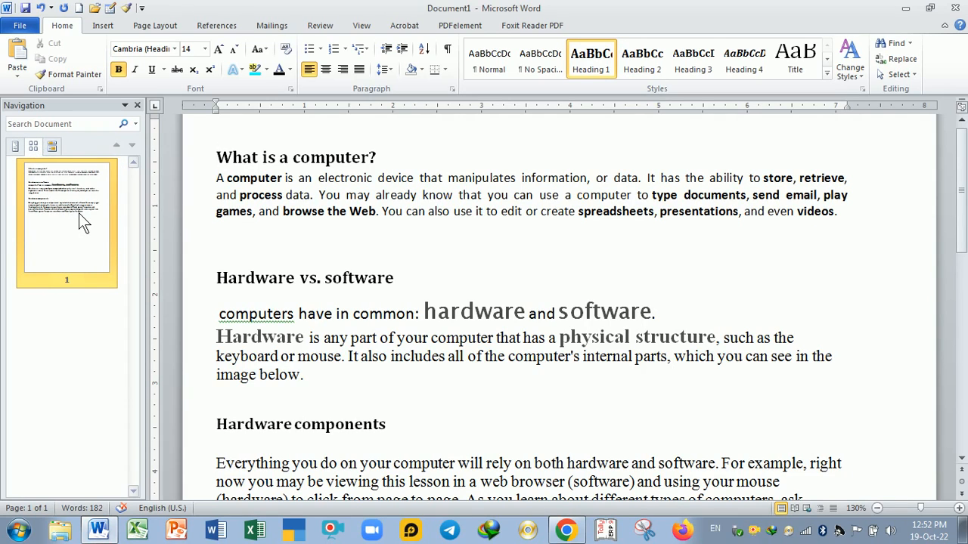
left_click(15, 147)
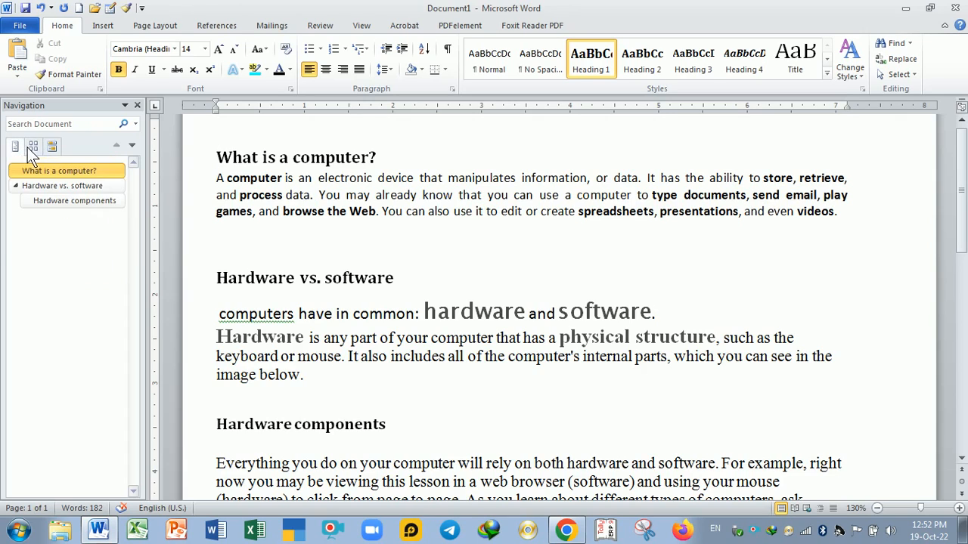
left_click(33, 147)
left_click(51, 147)
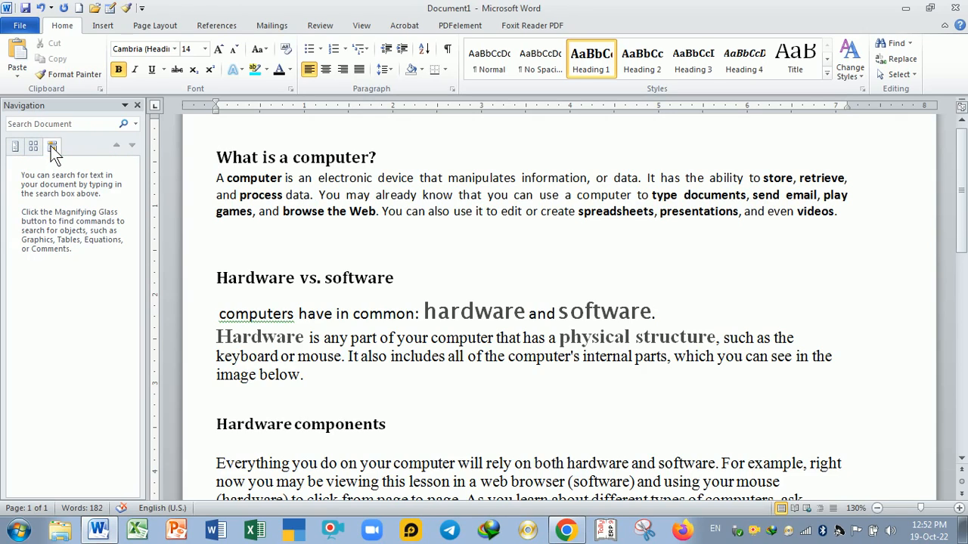
Search the document for "that" and go through each of the matches in order.
left_click(59, 124)
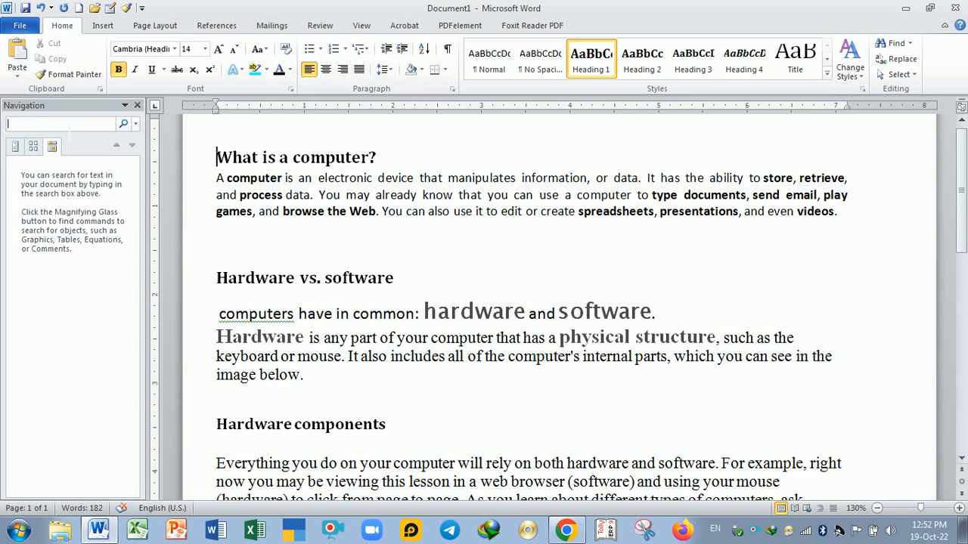
type("that")
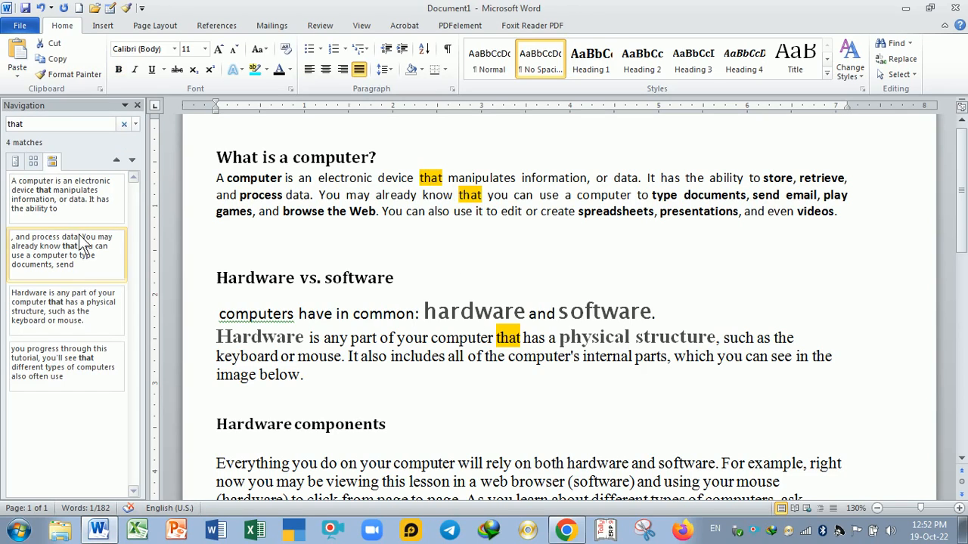
left_click(46, 199)
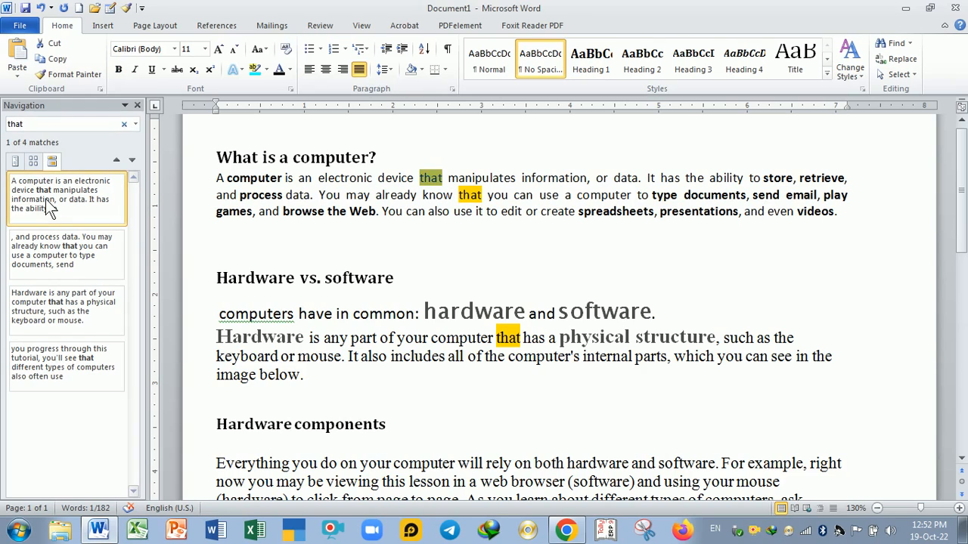
left_click(55, 249)
left_click(79, 310)
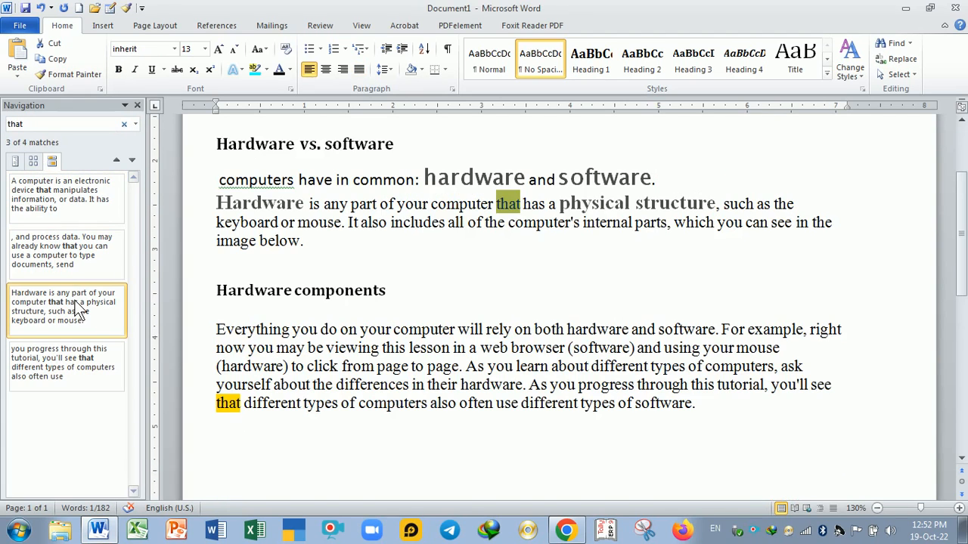
left_click(89, 359)
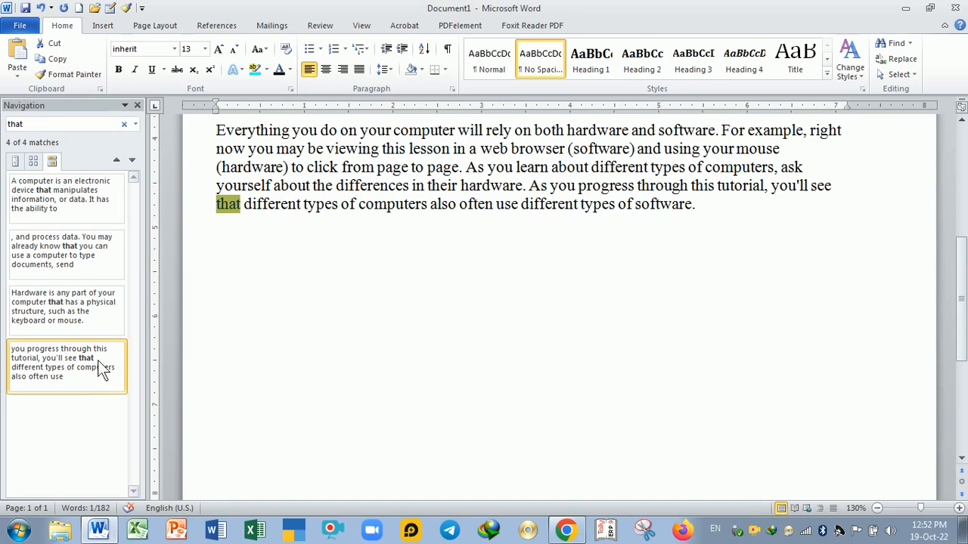
Locate "Hardware components" through the heading list and set it to Heading 1 after trying Heading 3 and Heading 2.
left_click_drag(964, 295, 964, 181)
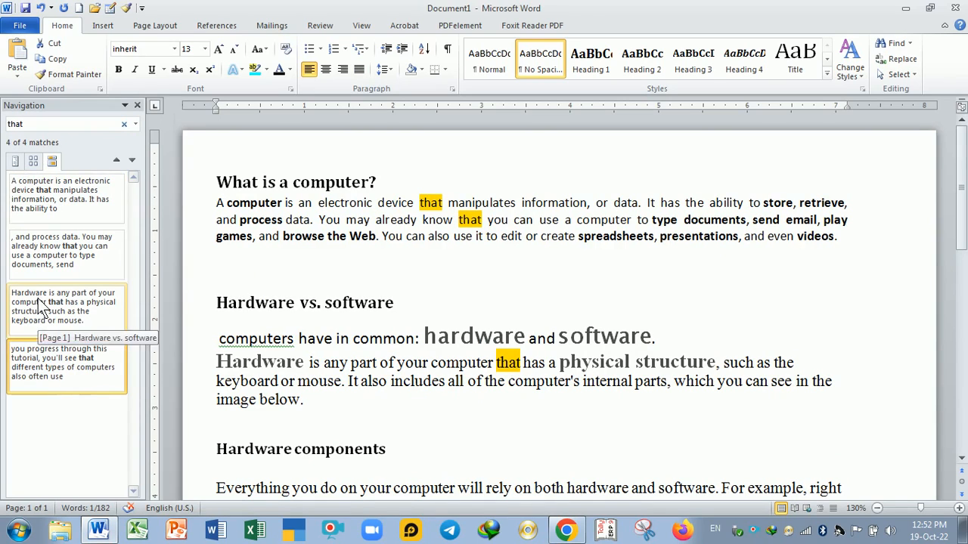
left_click(15, 162)
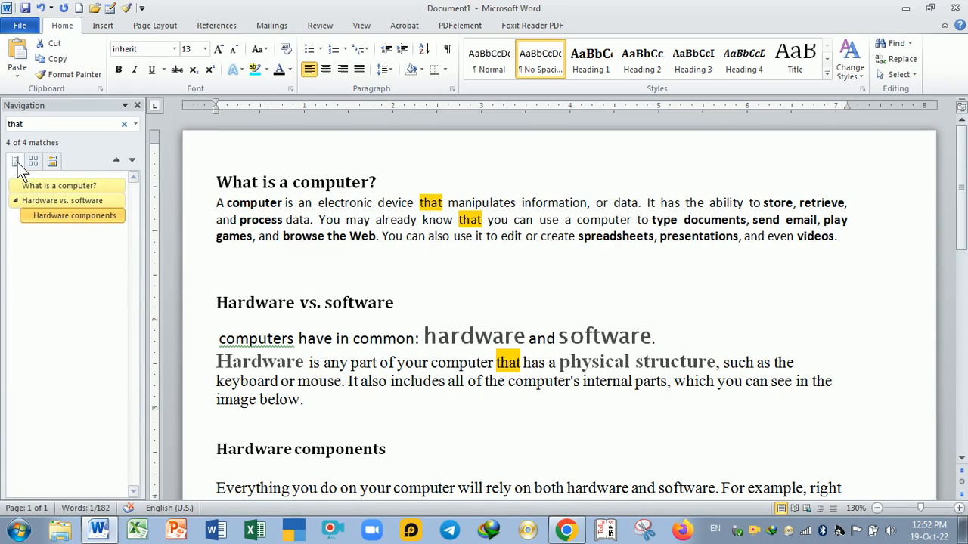
left_click(56, 215)
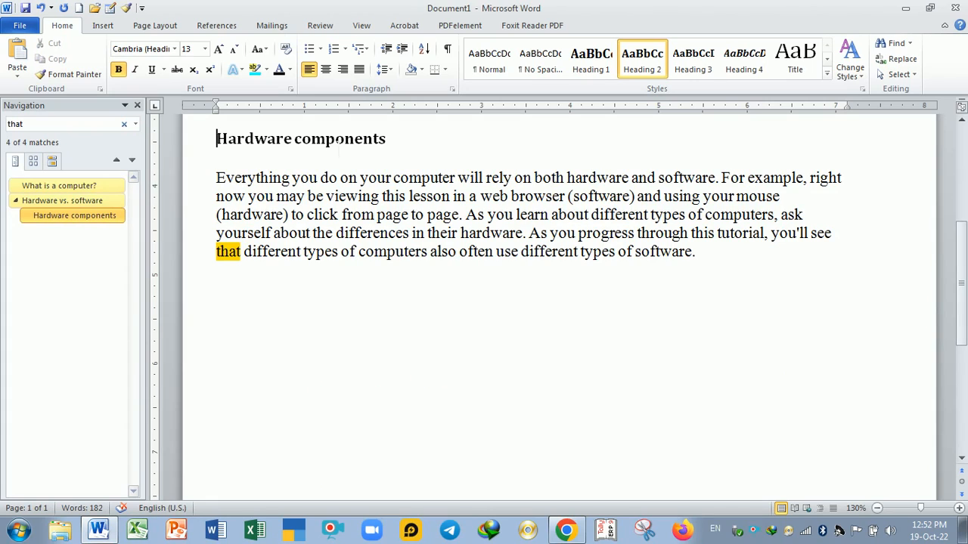
left_click(597, 67)
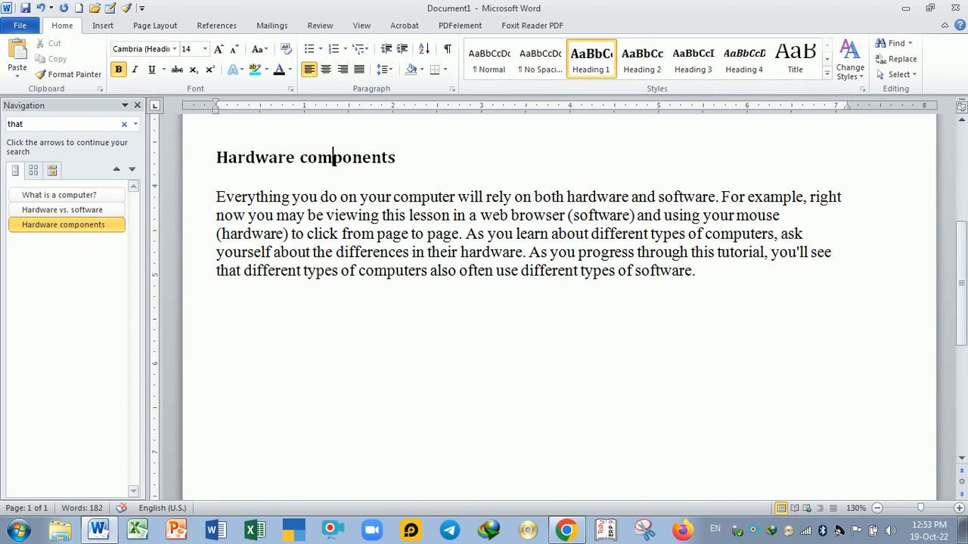
left_click(694, 68)
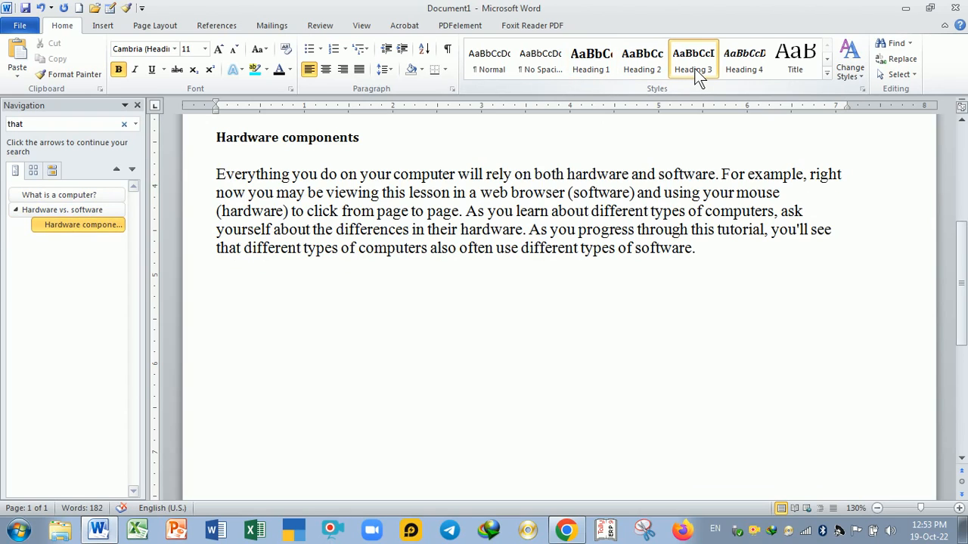
left_click(652, 62)
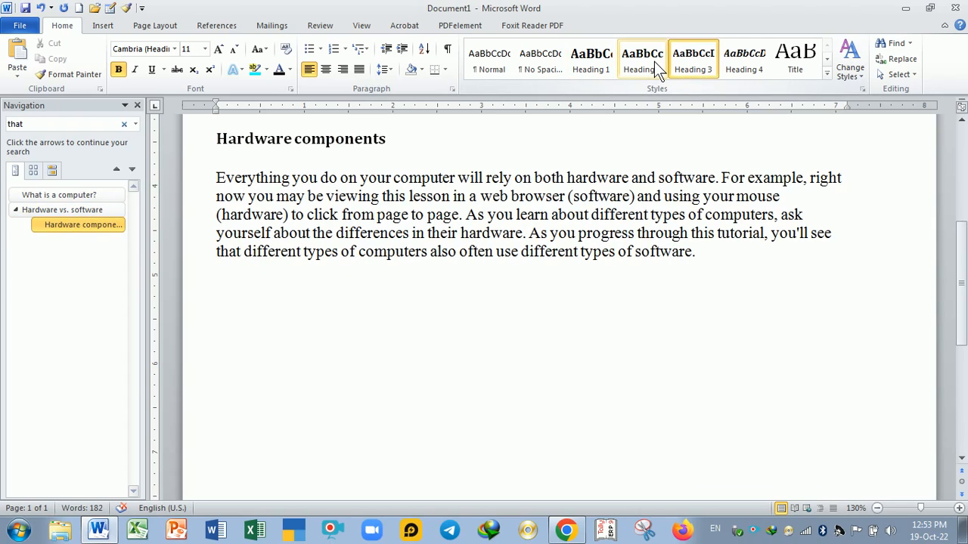
left_click(595, 64)
Open the advanced find dialog with its extended search options shown, keeping the document text beside it visible.
scroll(559, 303, "up", 5)
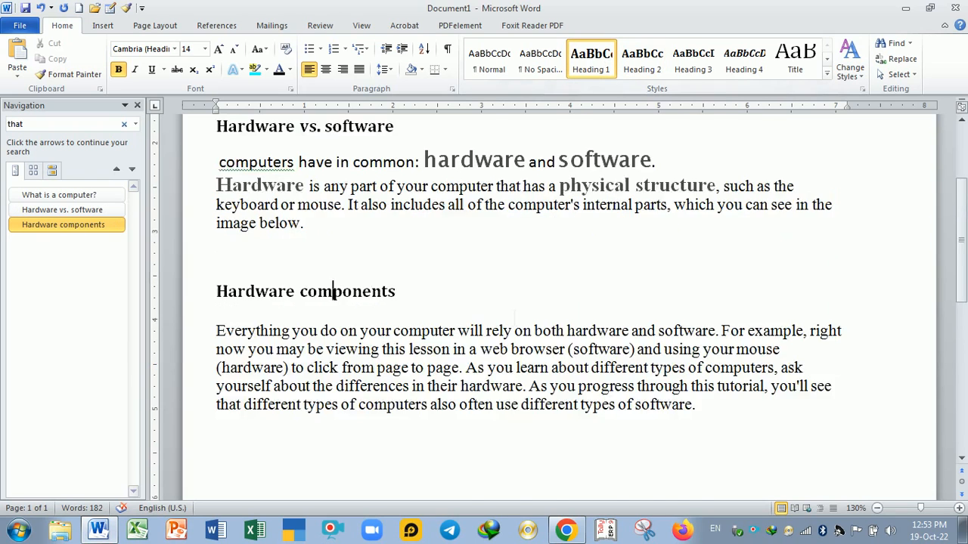
left_click(909, 45)
left_click(915, 76)
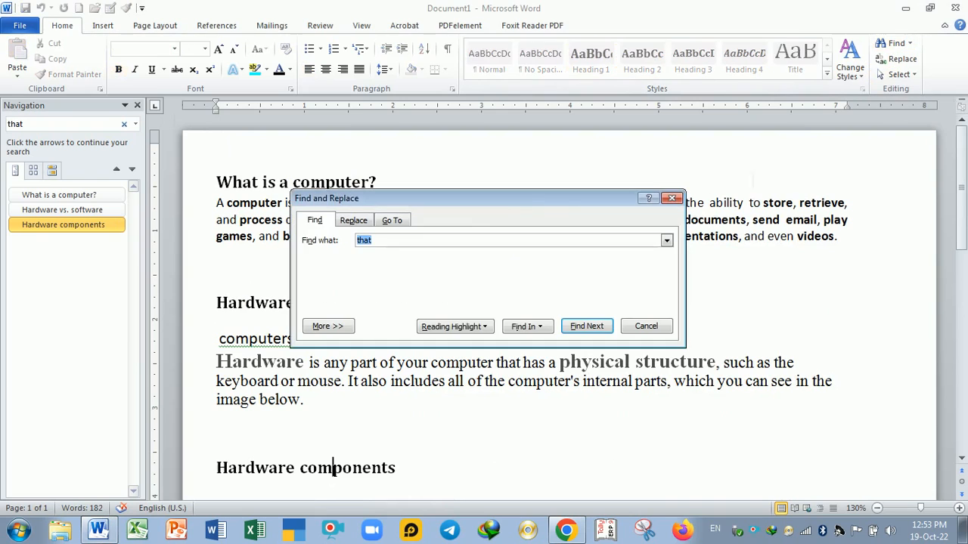
left_click_drag(492, 204, 550, 148)
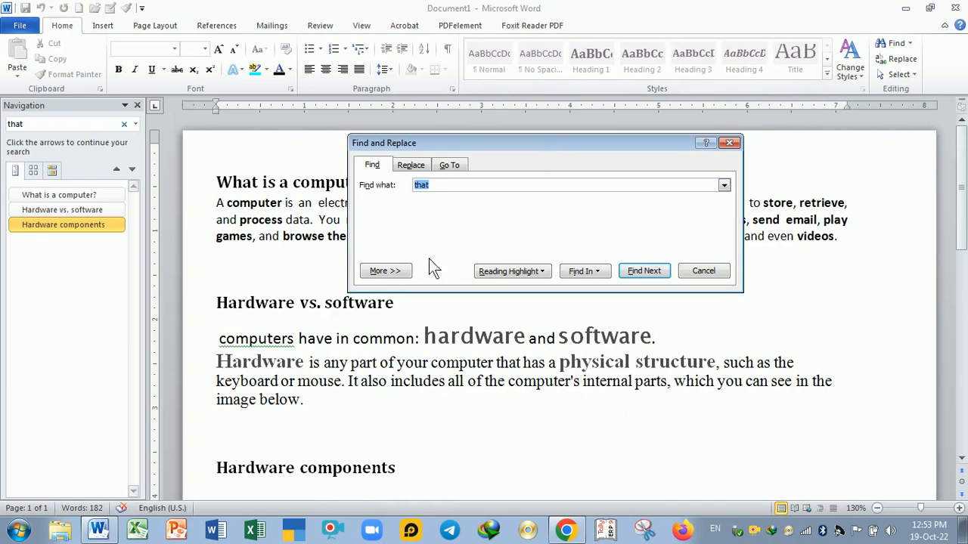
left_click(389, 271)
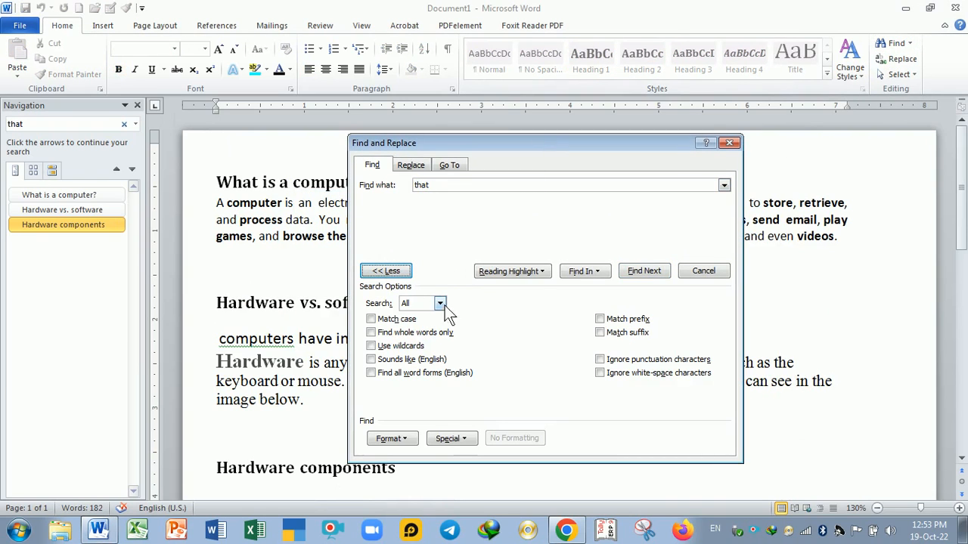
left_click(474, 189)
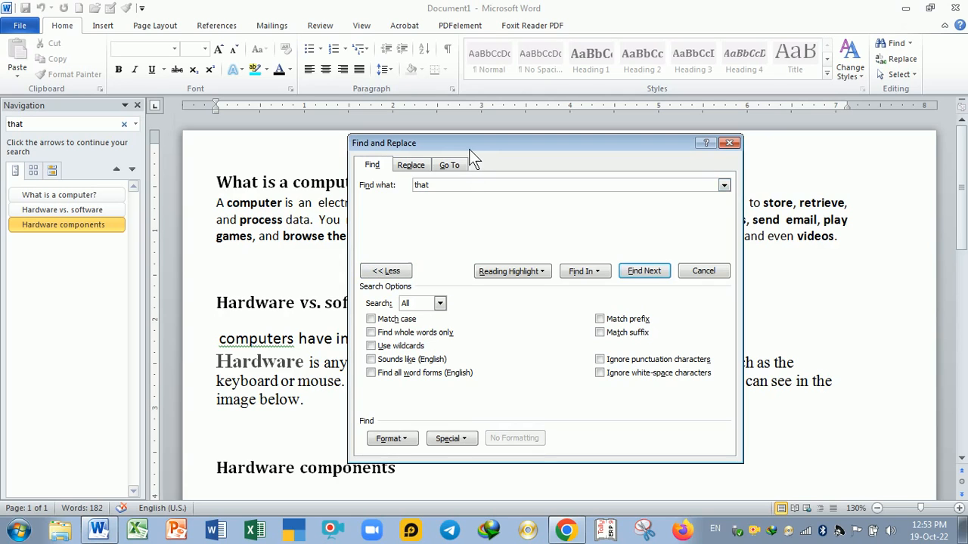
left_click_drag(469, 149, 601, 125)
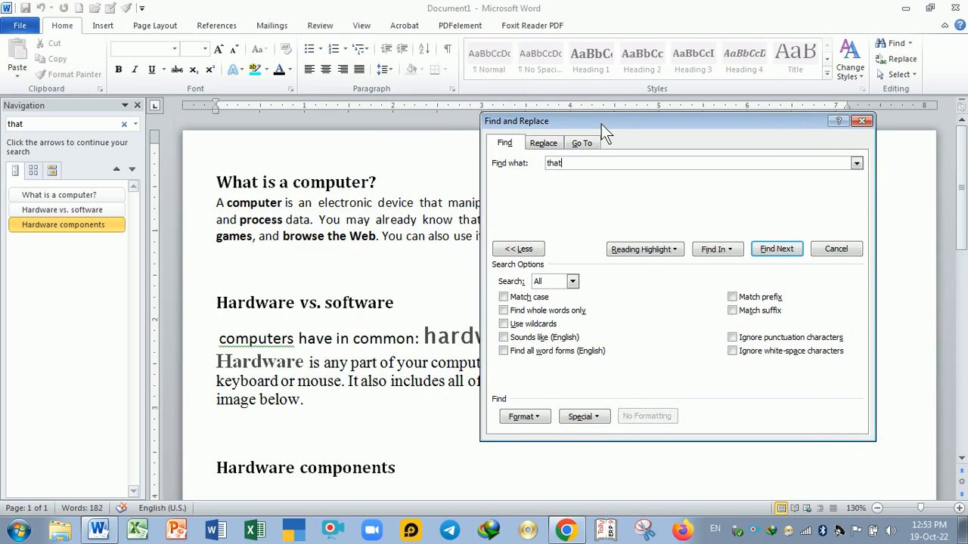
Search for "That" without case matching and step through its matches in the document.
key("BackSpace")
key("BackSpace")
key("BackSpace")
key("BackSpace")
type("that")
key("BackSpace")
key("BackSpace")
key("BackSpace")
key("BackSpace")
type("That")
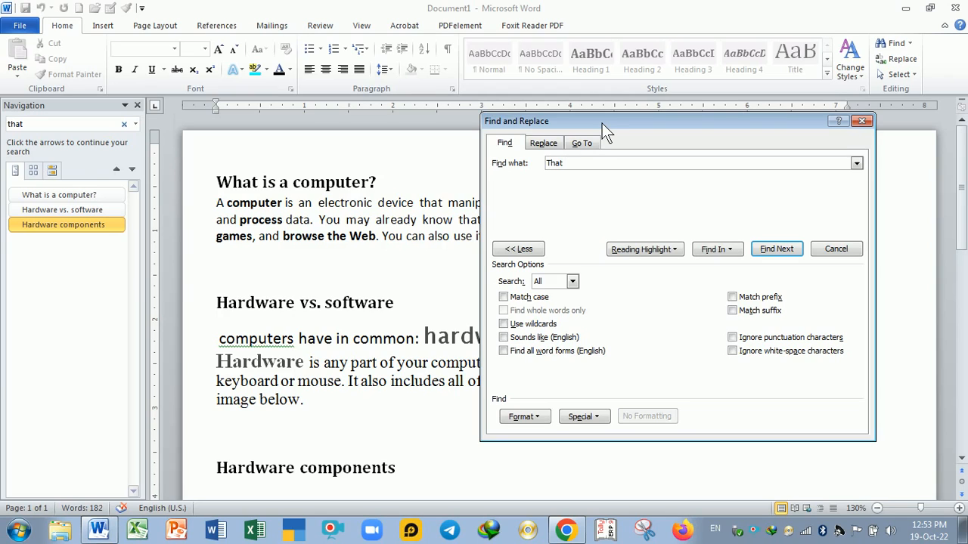
left_click(775, 250)
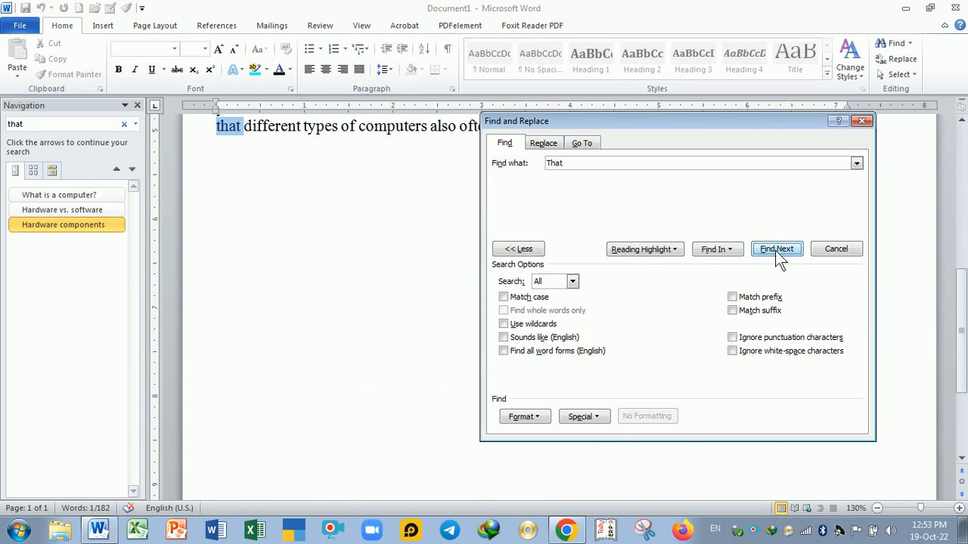
left_click(775, 250)
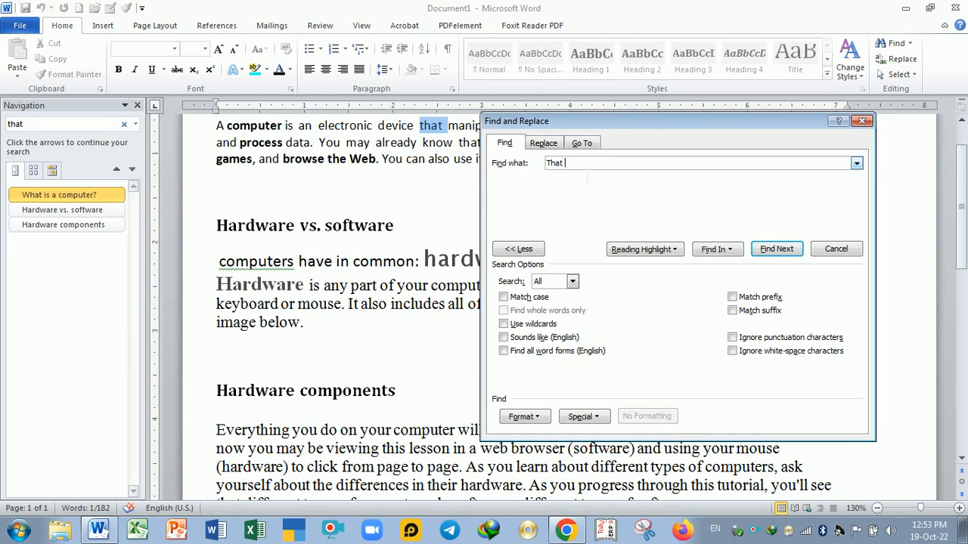
left_click(775, 251)
left_click(769, 249)
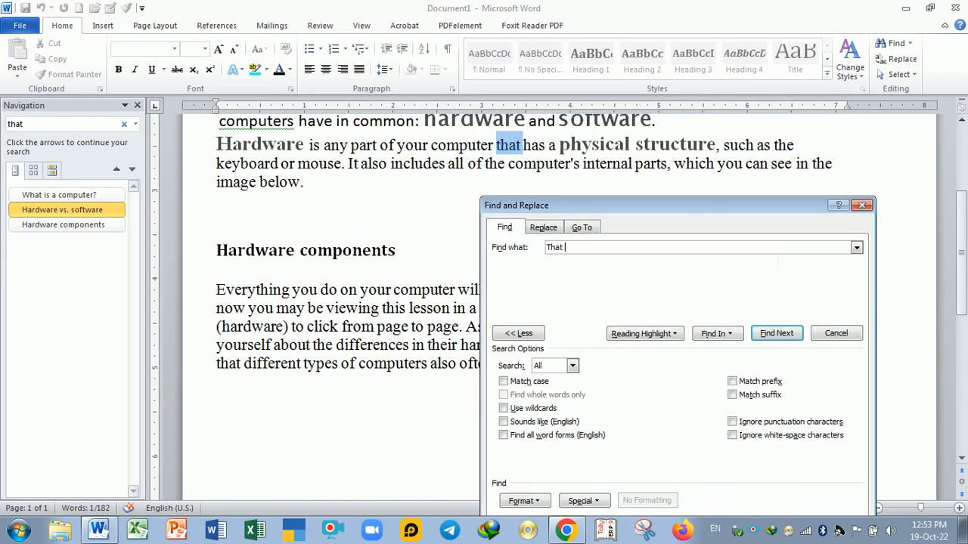
Turn on Match case and run the search for "That" twice, dismissing the message each time.
left_click_drag(690, 209, 692, 183)
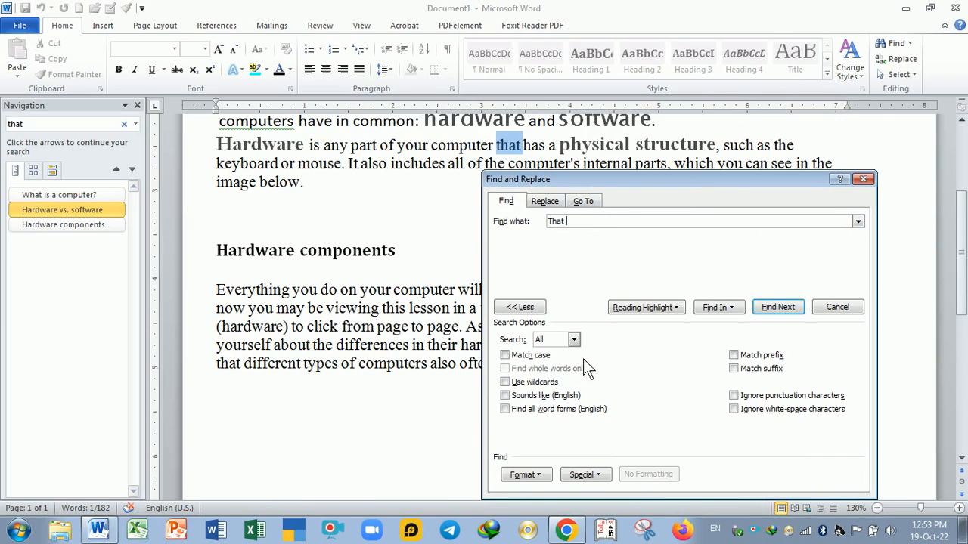
left_click(505, 356)
left_click(774, 304)
left_click(455, 301)
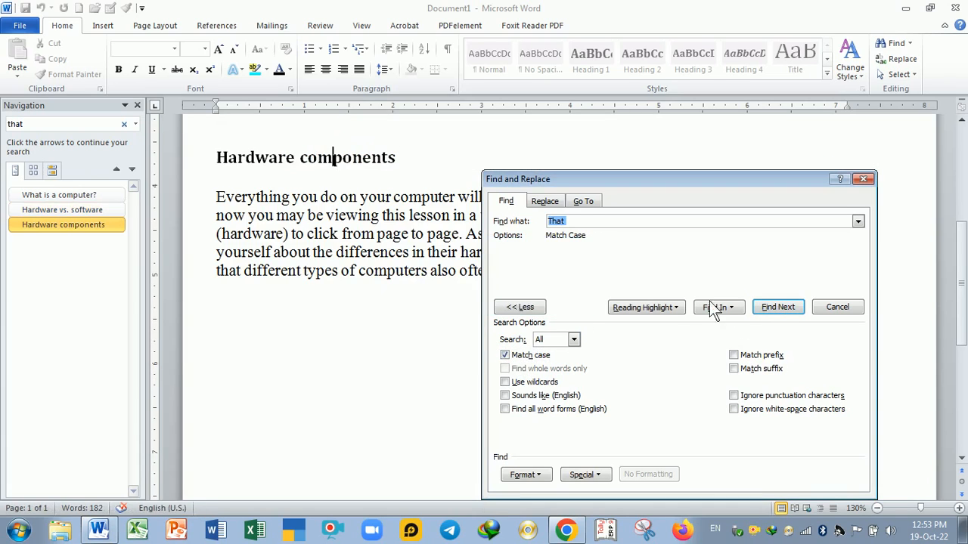
left_click(769, 309)
left_click(457, 300)
scroll(422, 253, "up", 5)
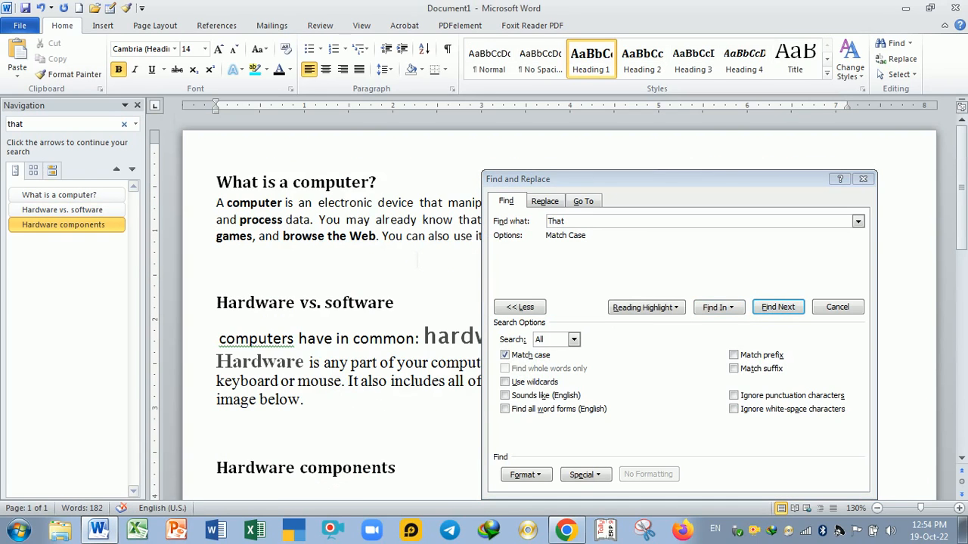
Toggle the Match case option and leave it turned off.
left_click_drag(586, 180, 455, 148)
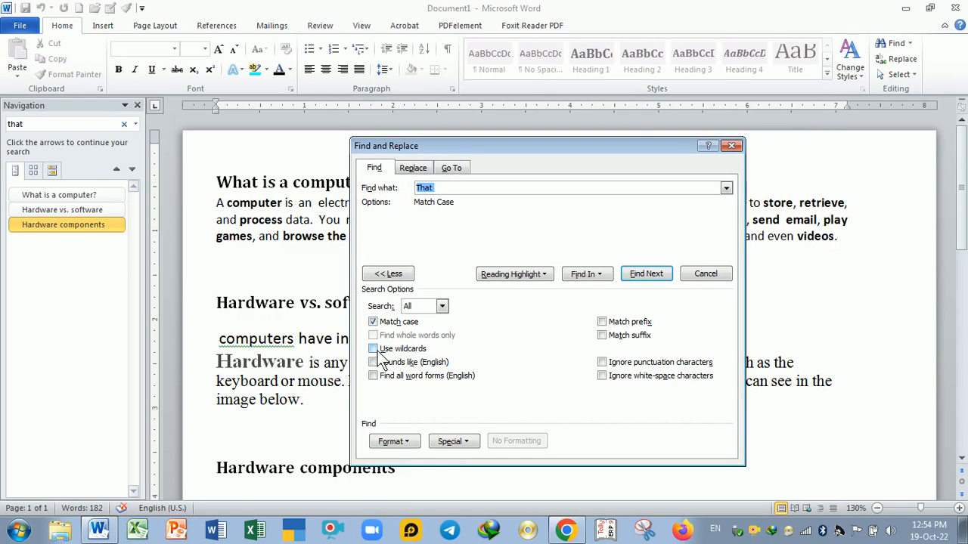
left_click(373, 322)
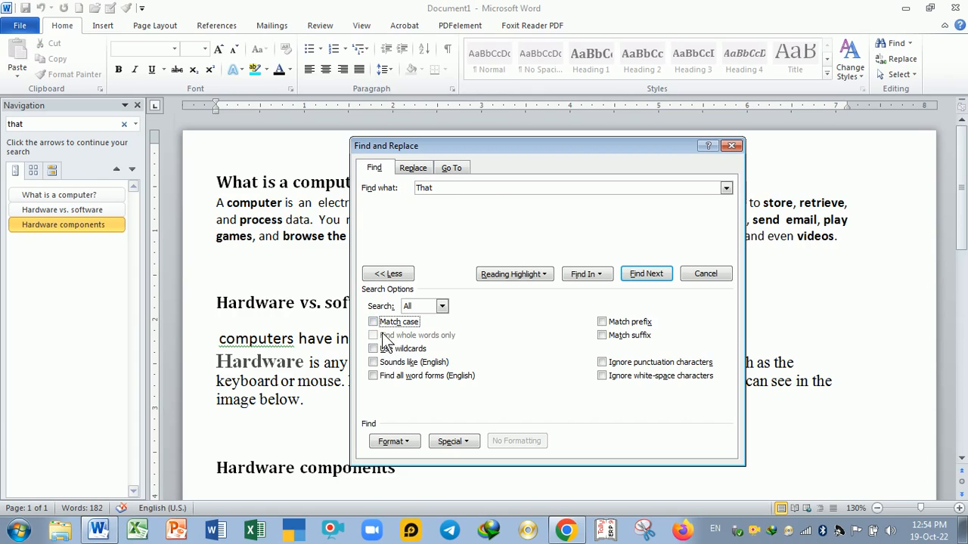
left_click(374, 322)
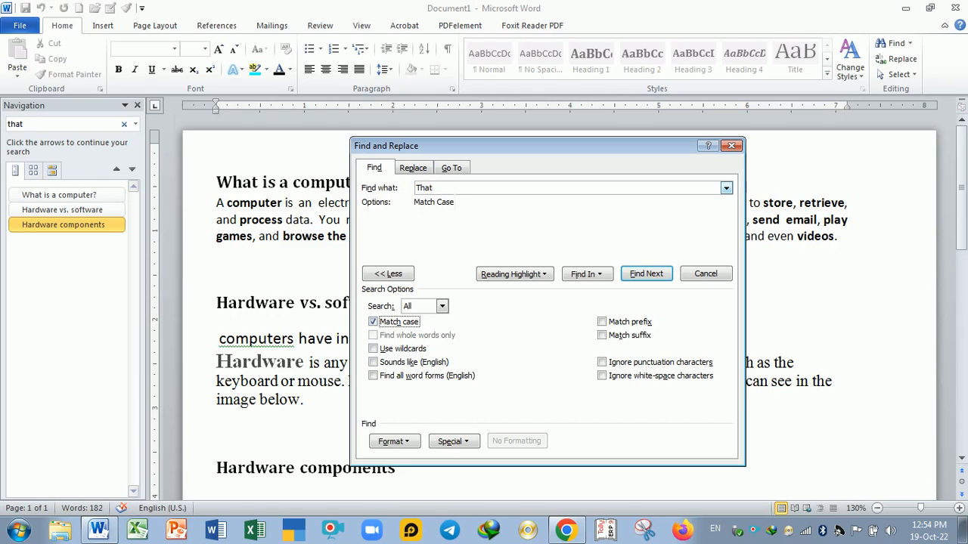
left_click(378, 323)
Change the search text to "THAT" and apply reading highlight to all its occurrences.
left_click(454, 189)
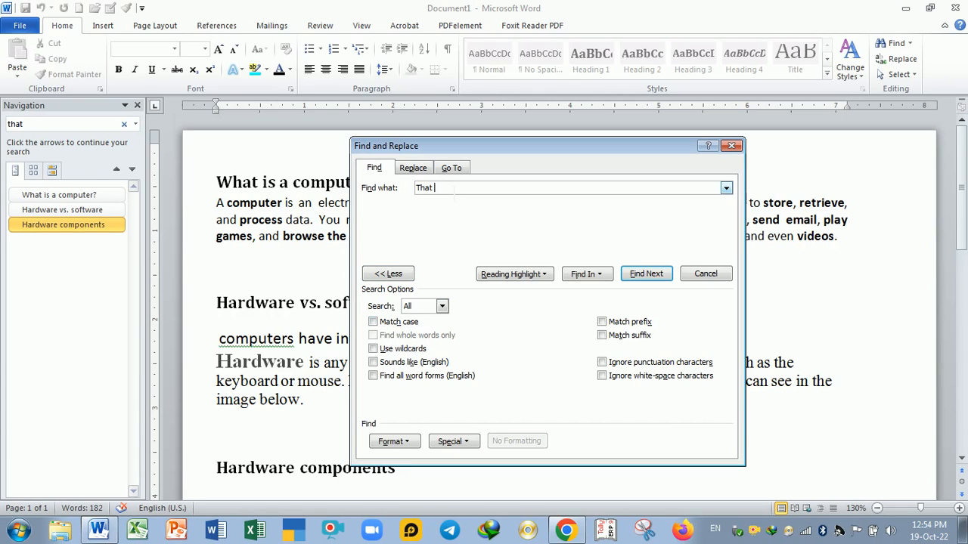
key("BackSpace")
key("BackSpace")
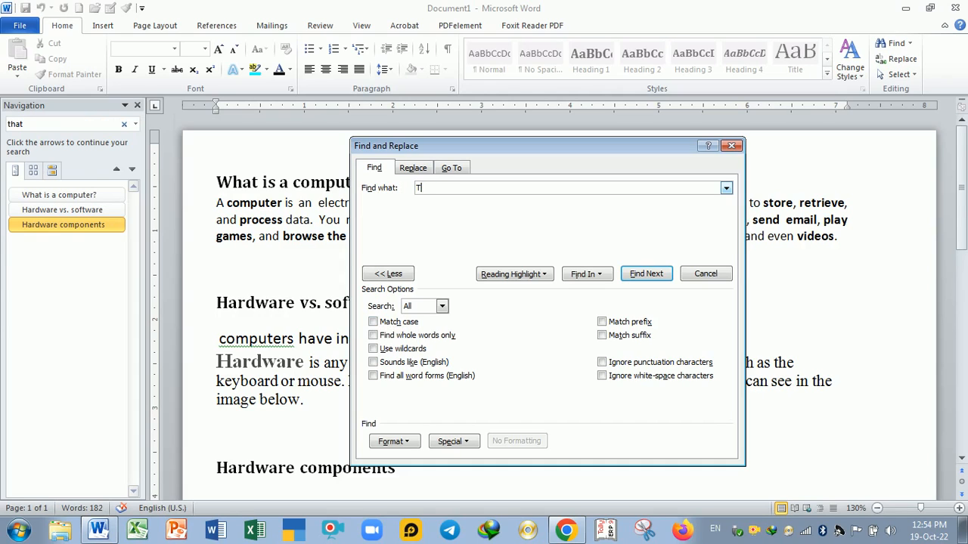
type("HAT")
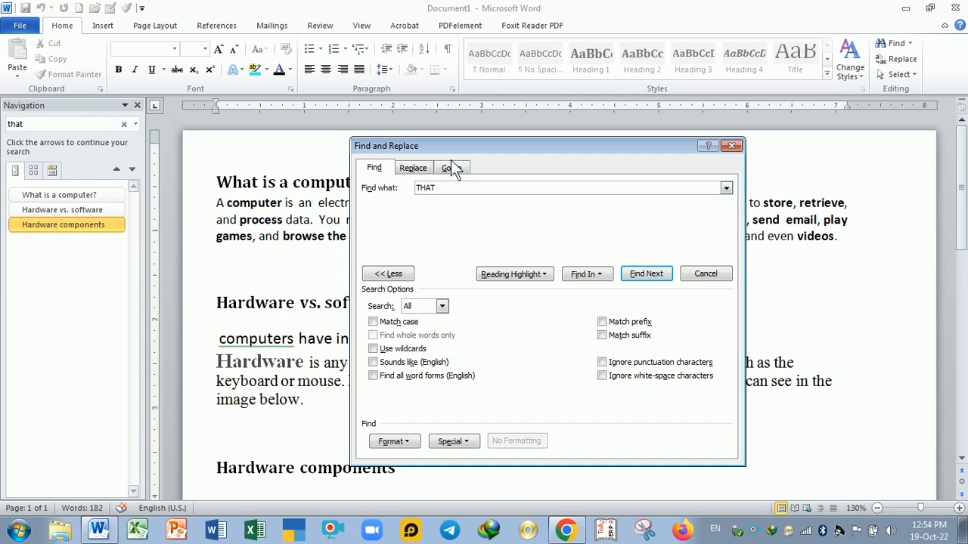
left_click_drag(471, 146, 622, 140)
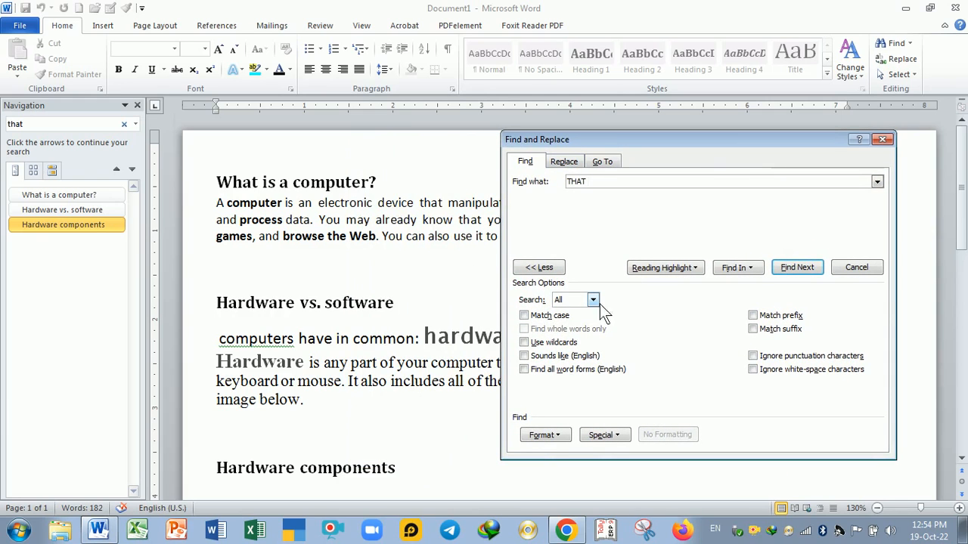
left_click(680, 267)
left_click(683, 286)
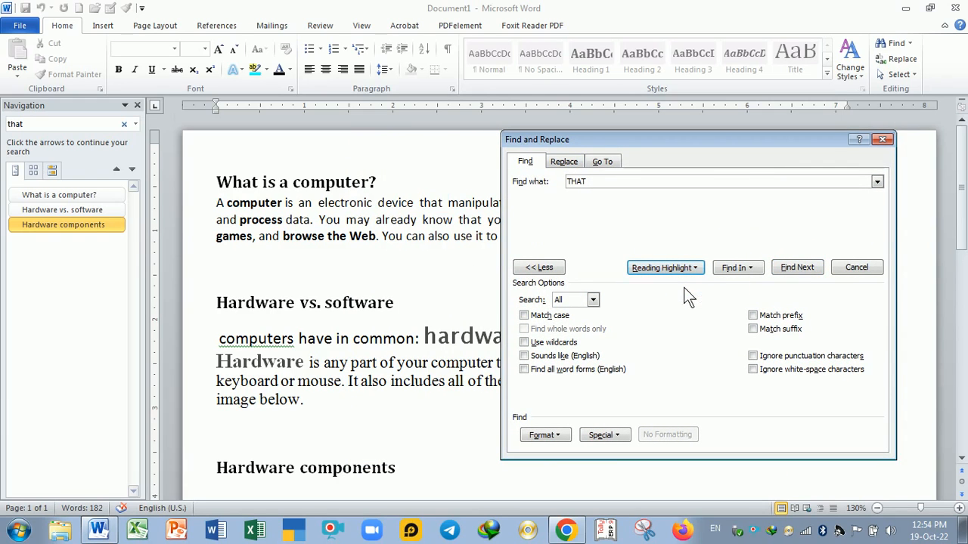
left_click_drag(591, 142, 741, 136)
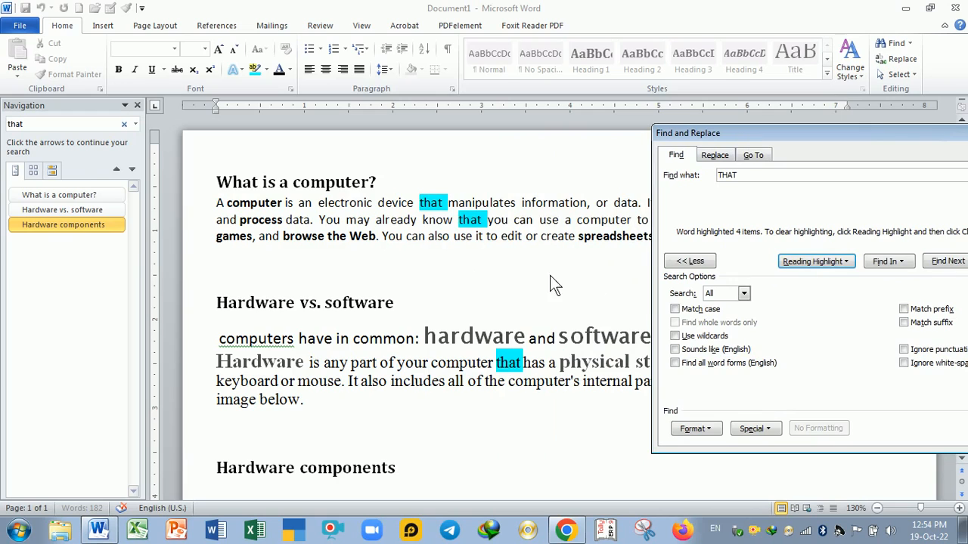
Clear the reading highlight from the document and close the find dialog.
left_click(834, 261)
left_click(837, 299)
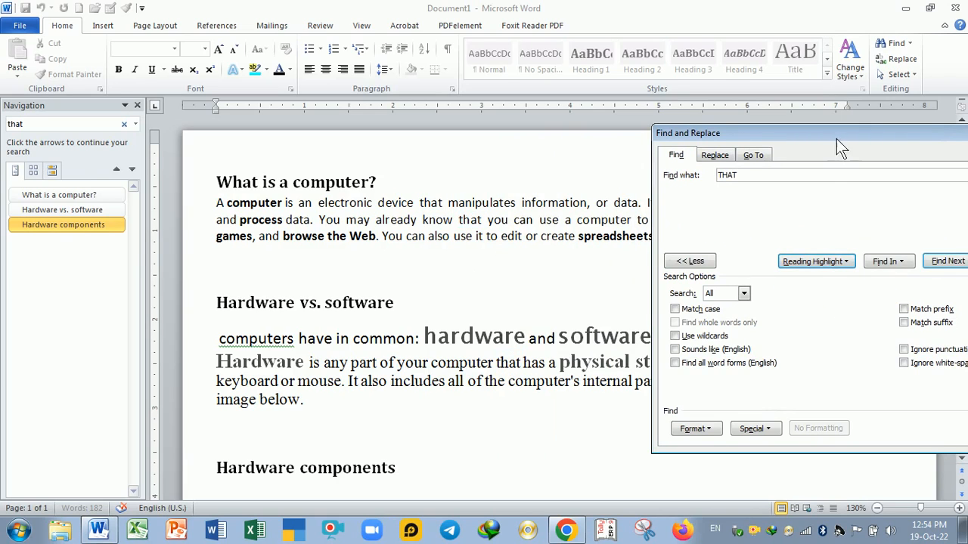
left_click_drag(836, 138, 709, 163)
left_click(899, 159)
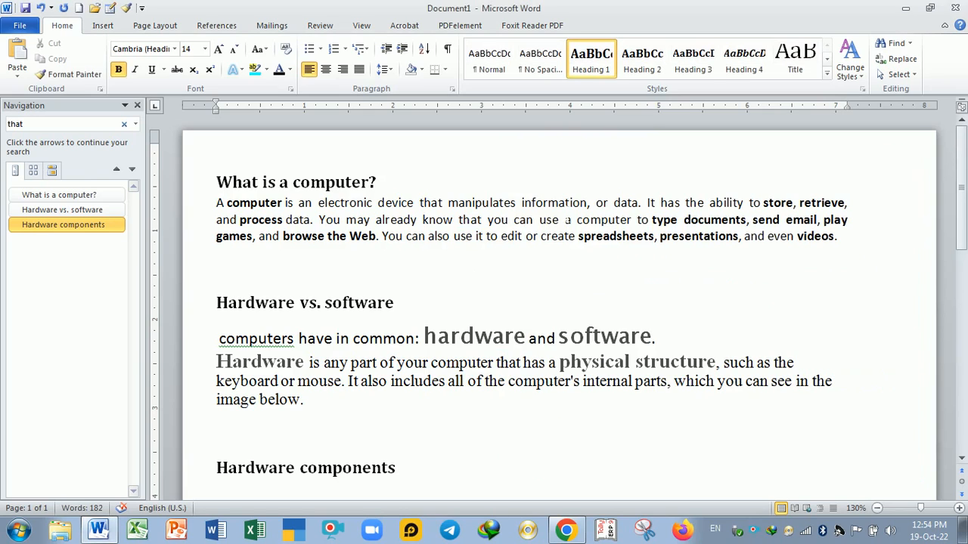
Switch the navigation from page thumbnails to search results and rerun the search for "that".
left_click(33, 170)
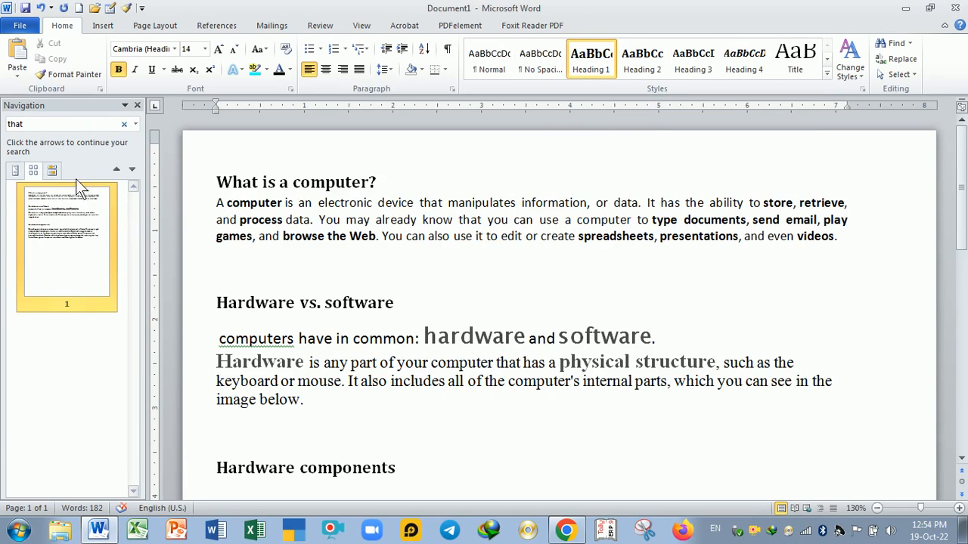
left_click(52, 170)
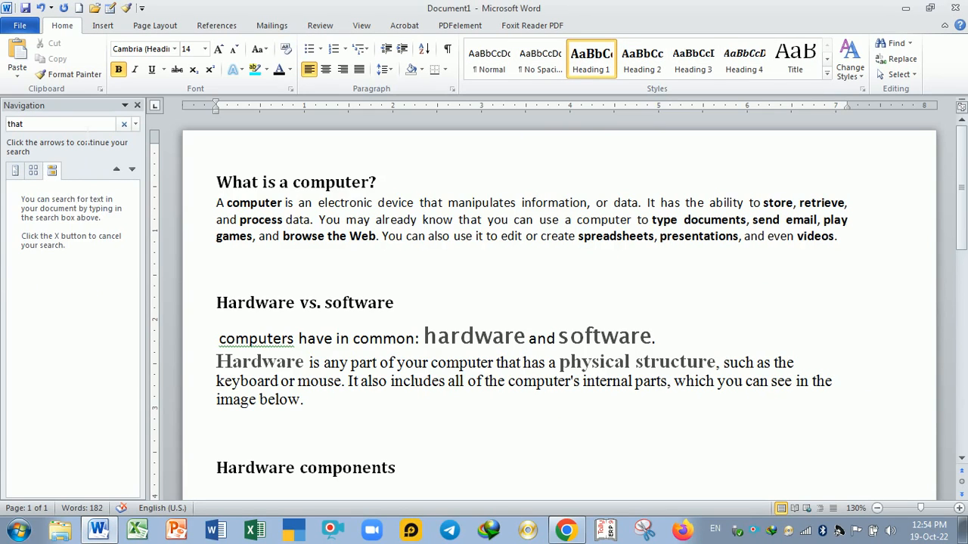
left_click(87, 125)
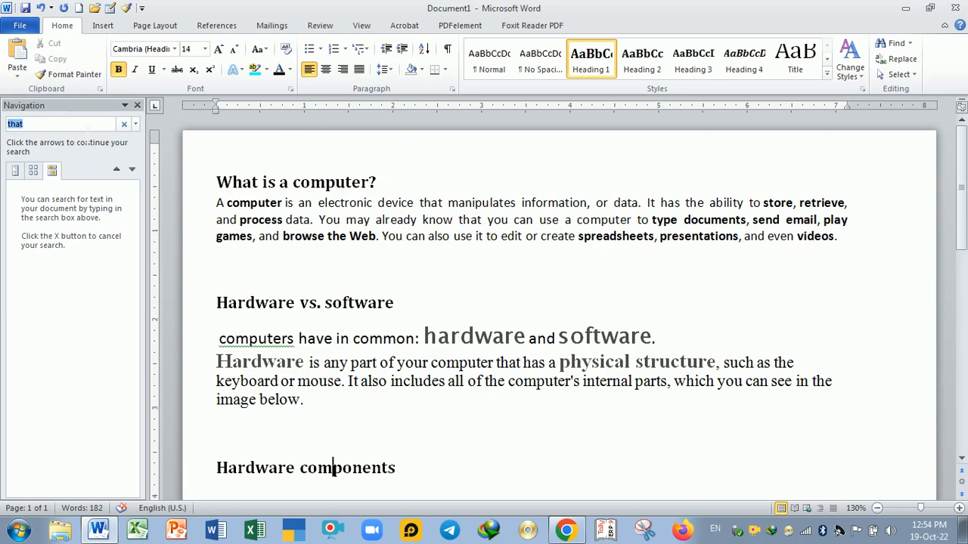
key("Return")
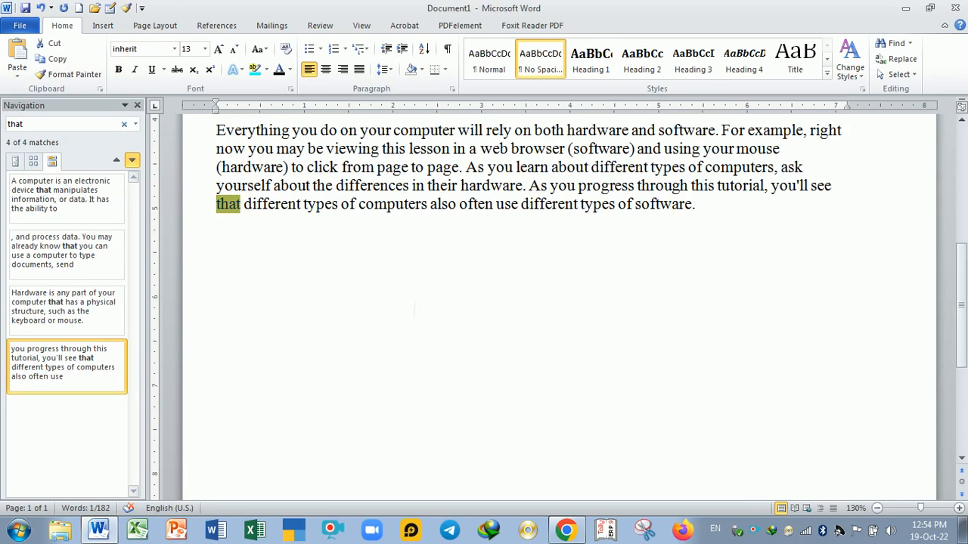
left_click(414, 310)
scroll(415, 310, "up", 10)
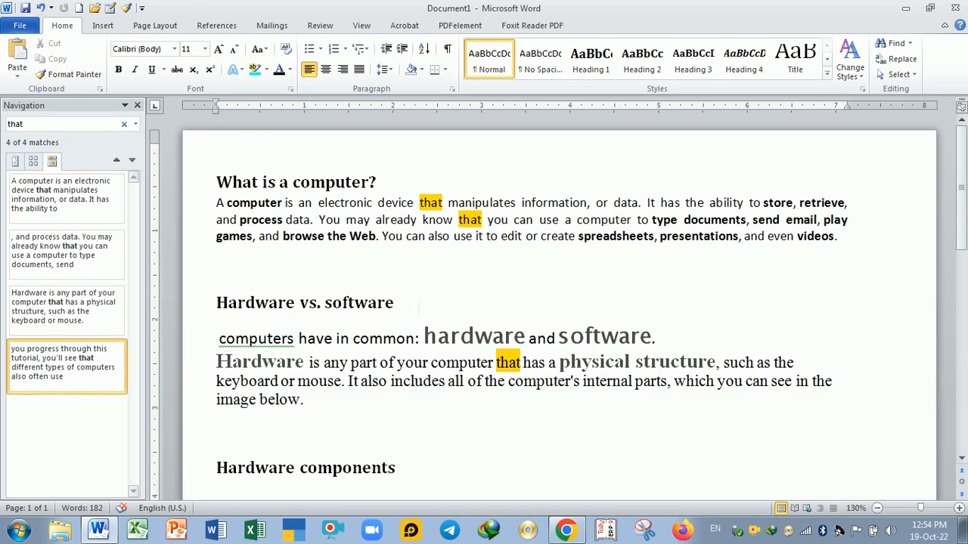
Reopen the advanced find dialog and restrict the search to whole words only.
left_click(906, 43)
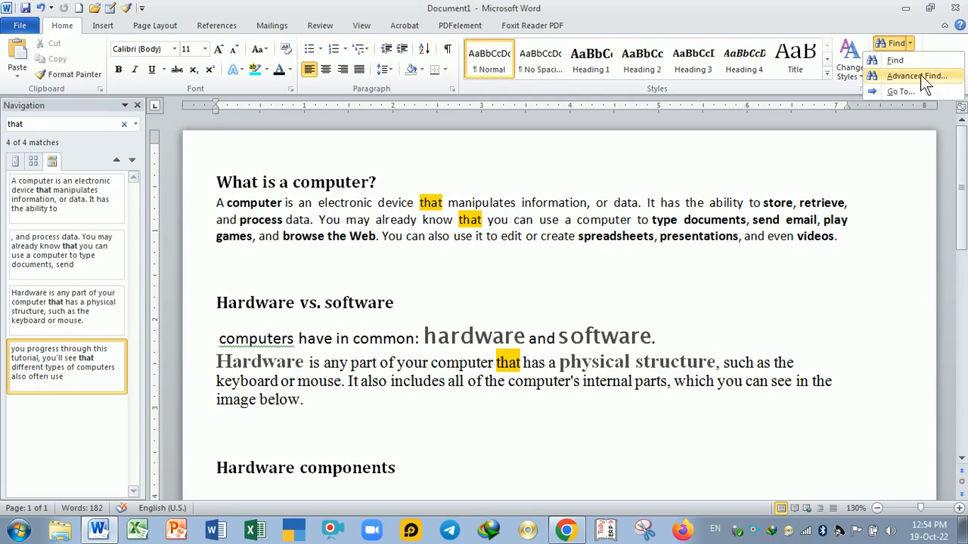
left_click(922, 78)
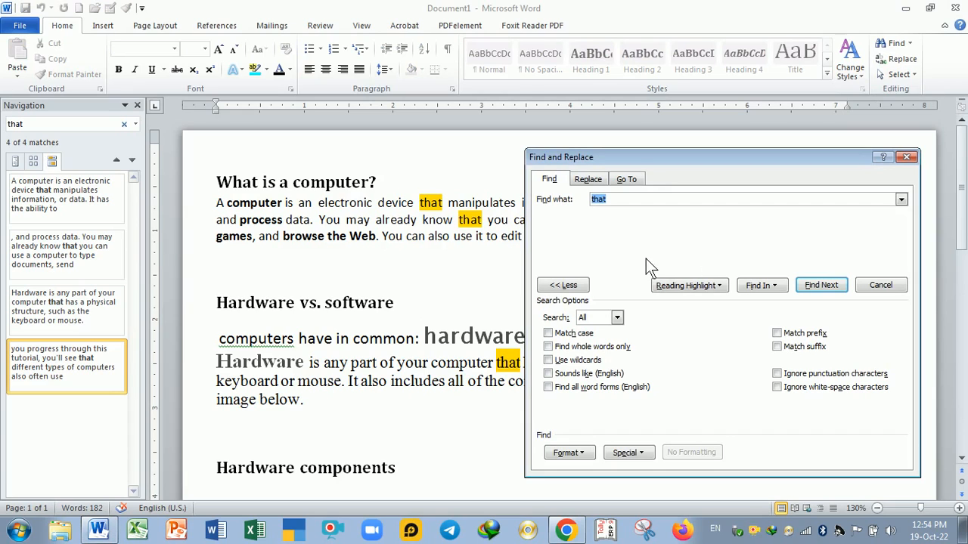
left_click(549, 347)
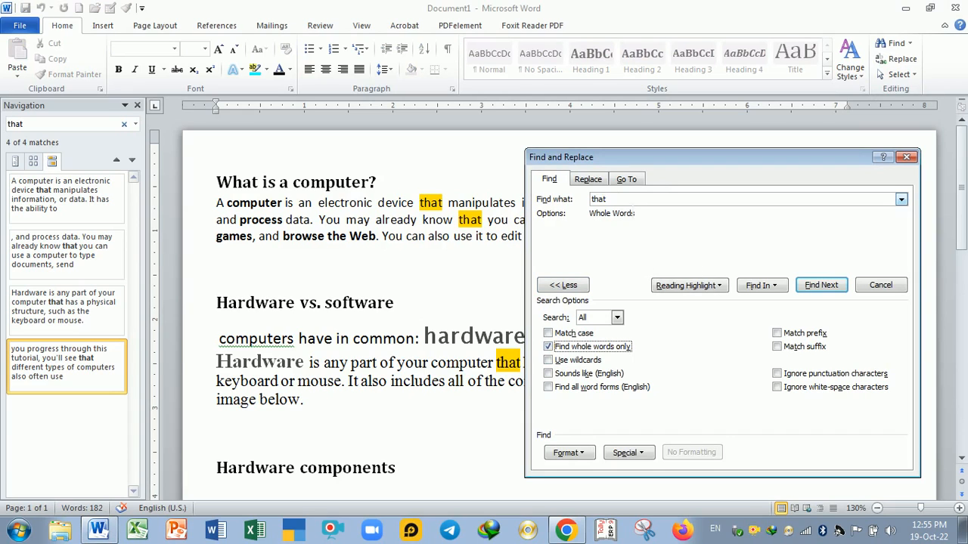
Empty the search text and clear the highlighting of the previous matches, ready for a new search term.
double_click(620, 193)
key("BackSpace")
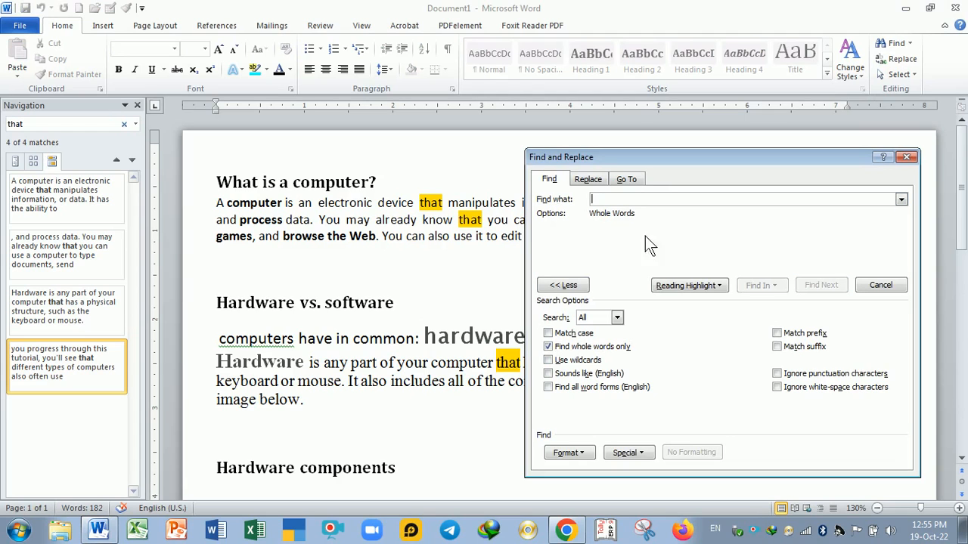
left_click(695, 288)
left_click(702, 316)
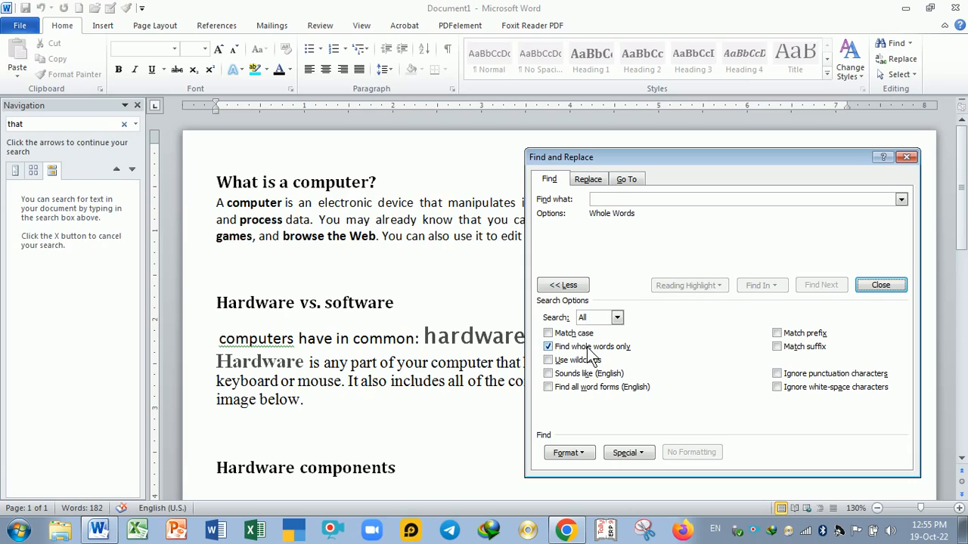
left_click(614, 199)
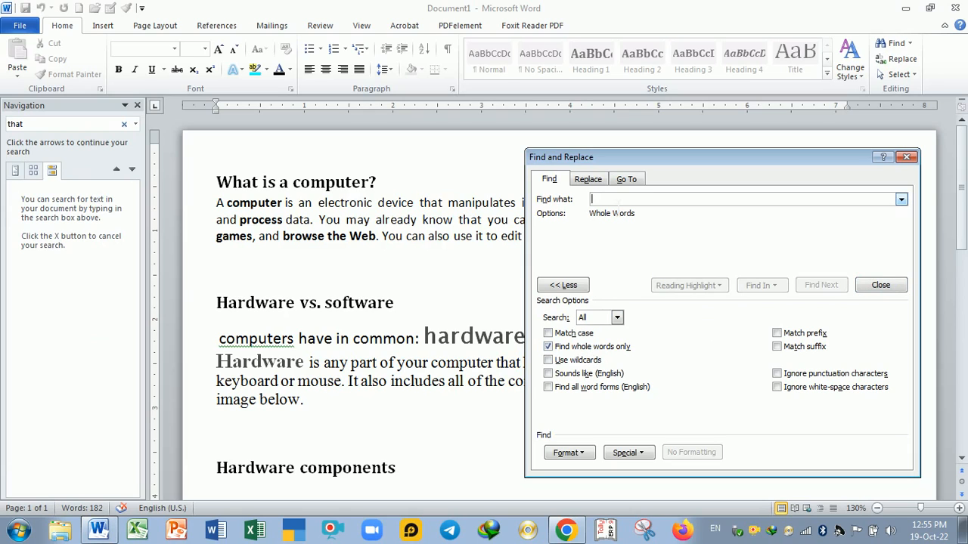
Search the document repeatedly for the whole word "HARD", dismissing each search message.
type("HAR")
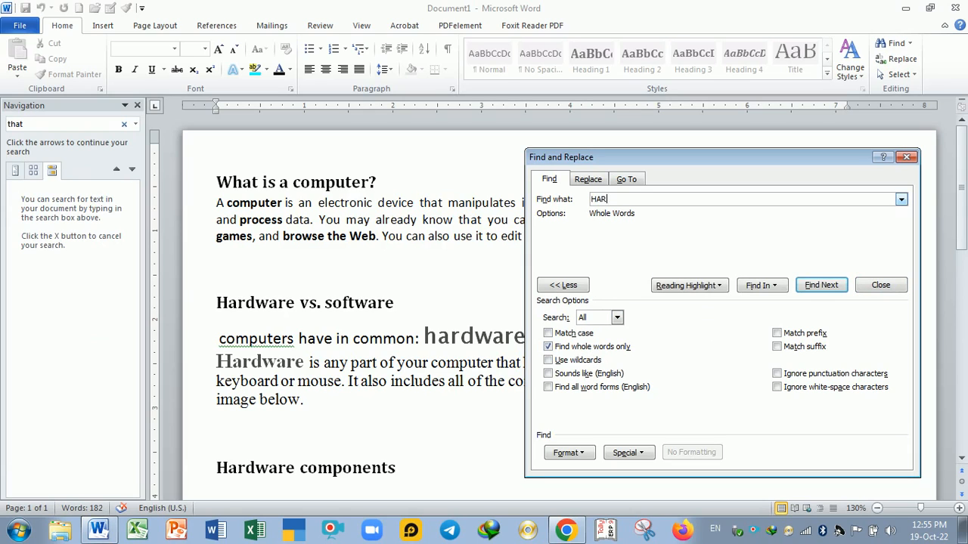
key("BackSpace")
key("BackSpace")
type("ARD")
left_click(822, 285)
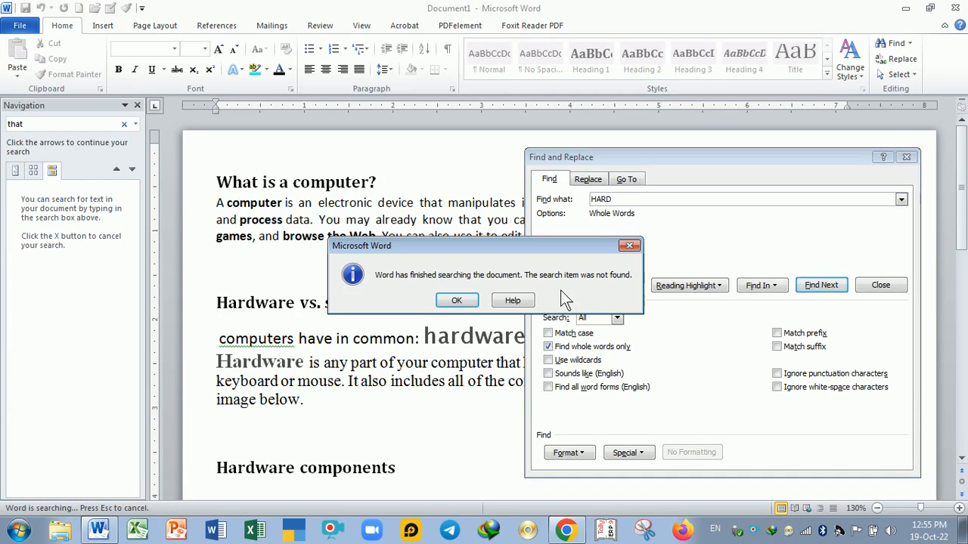
left_click(455, 300)
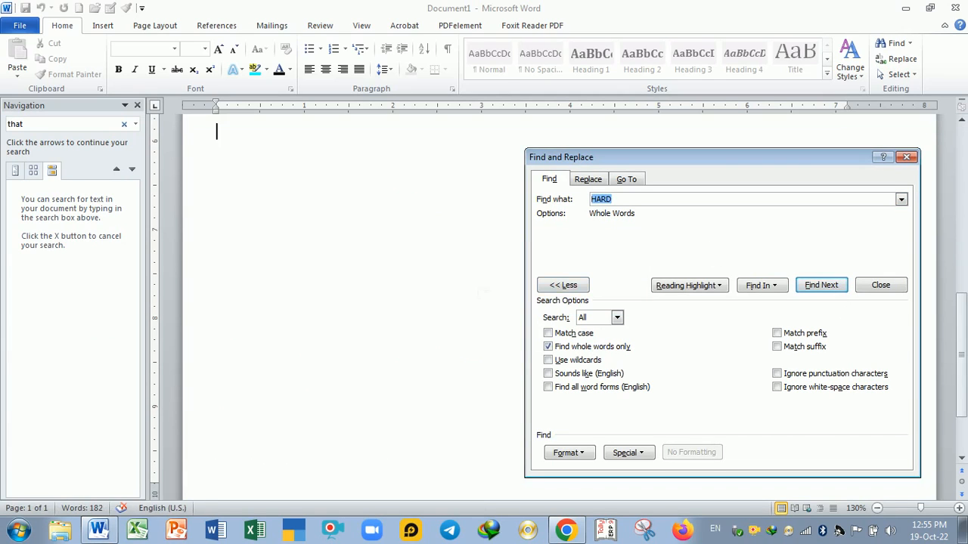
left_click(813, 284)
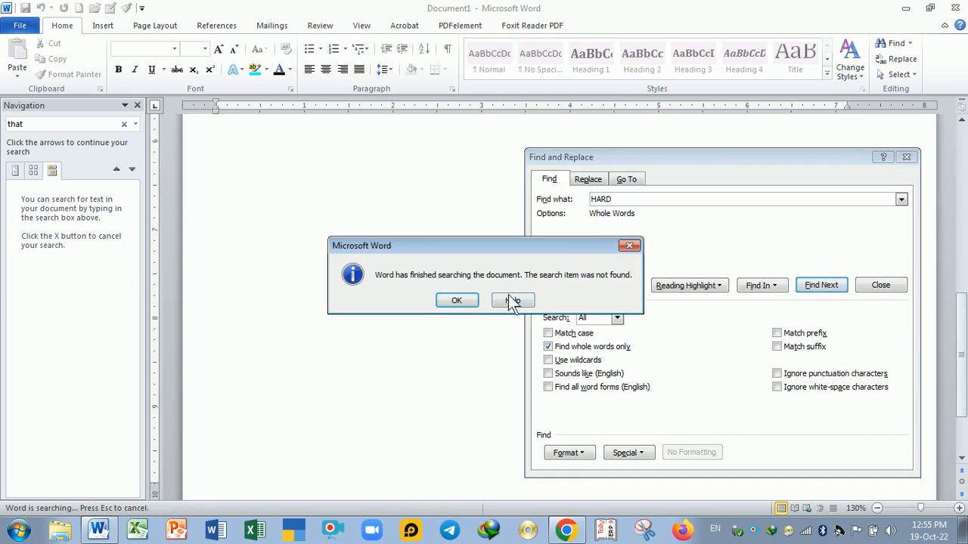
left_click(457, 304)
left_click(819, 290)
left_click(456, 302)
Extend the search text to "HARDWARE" and find its next whole-word match.
left_click(634, 201)
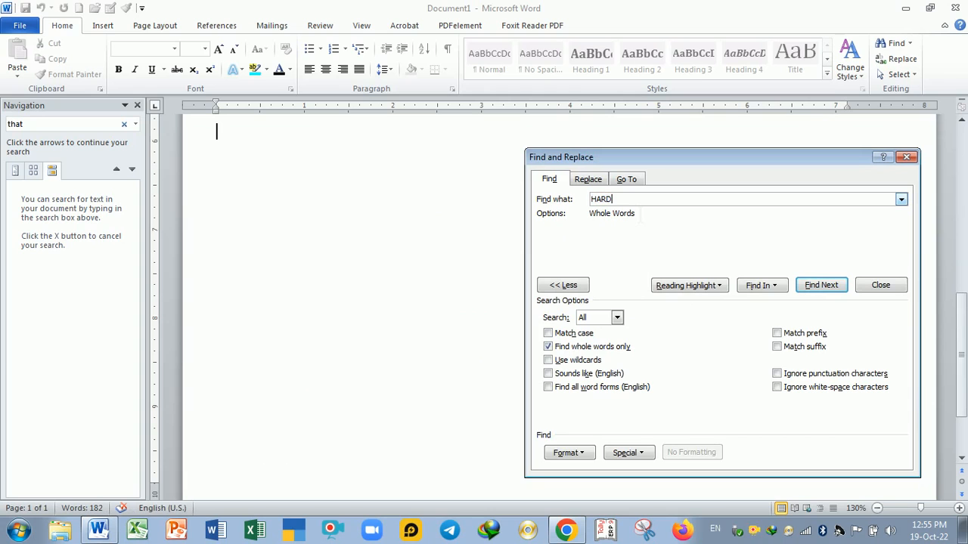
type("WARE")
left_click(808, 284)
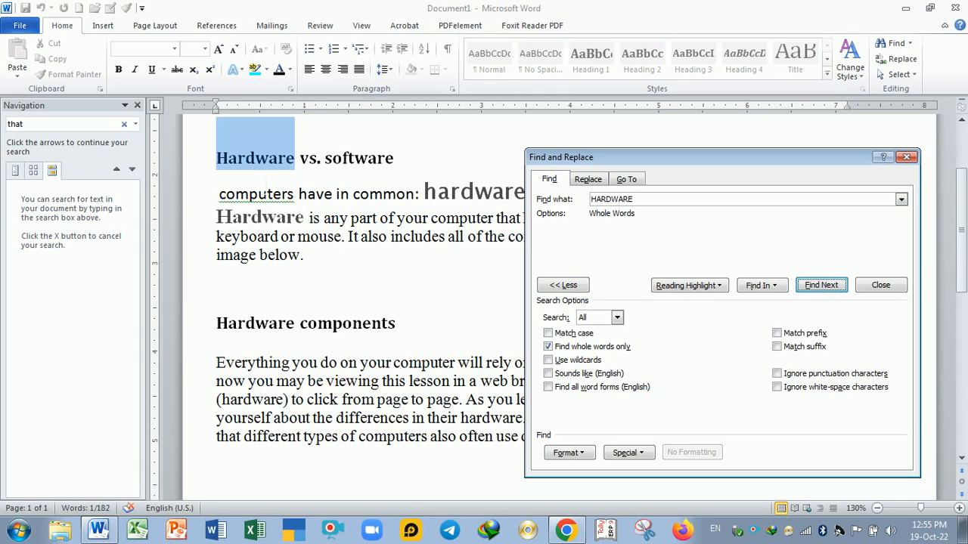
Turn on case matching and search again for "HARDWARE" in capitals, dismissing the search message.
left_click(547, 334)
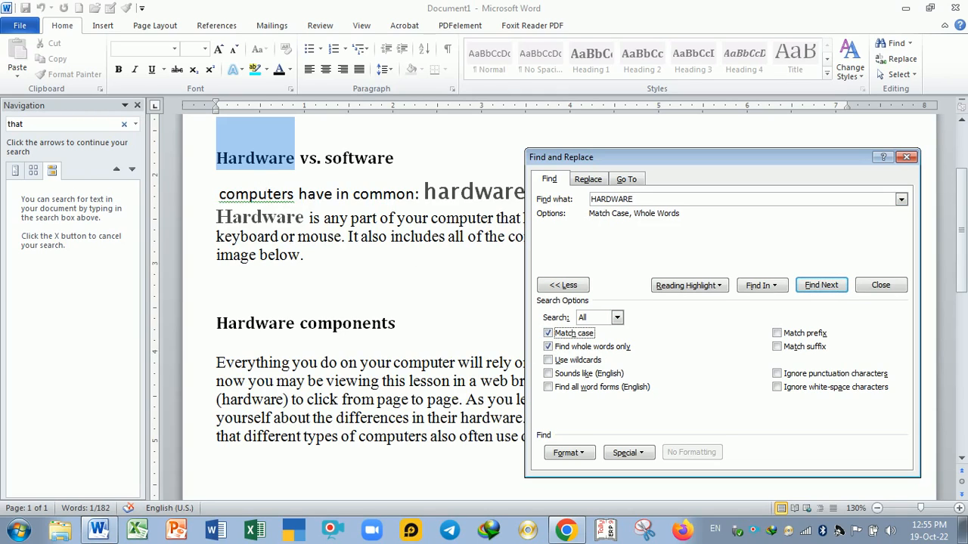
left_click_drag(634, 199, 591, 200)
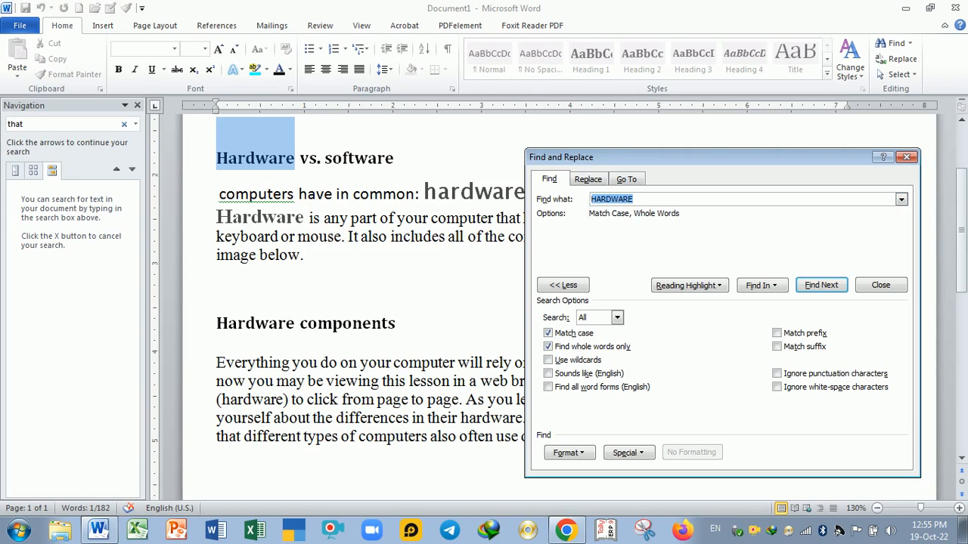
left_click(665, 204)
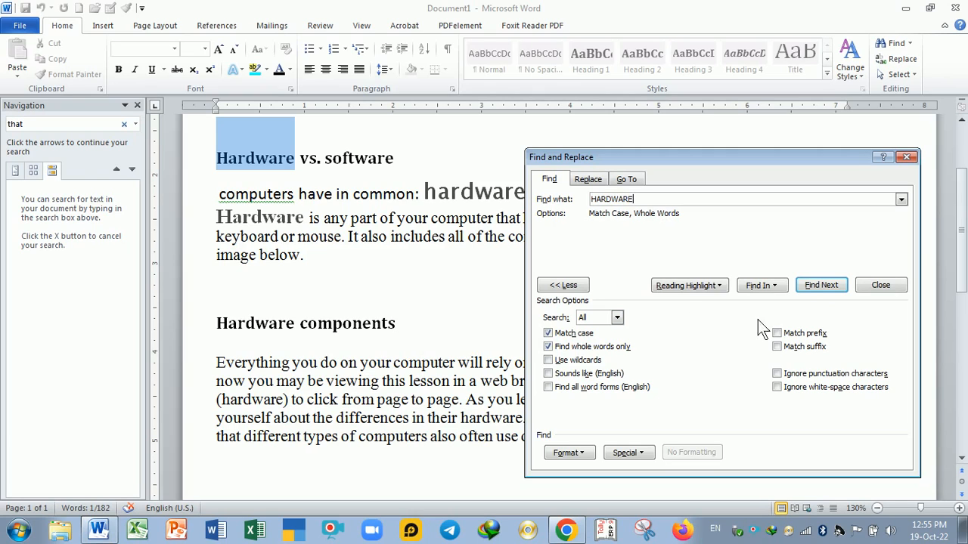
left_click(814, 290)
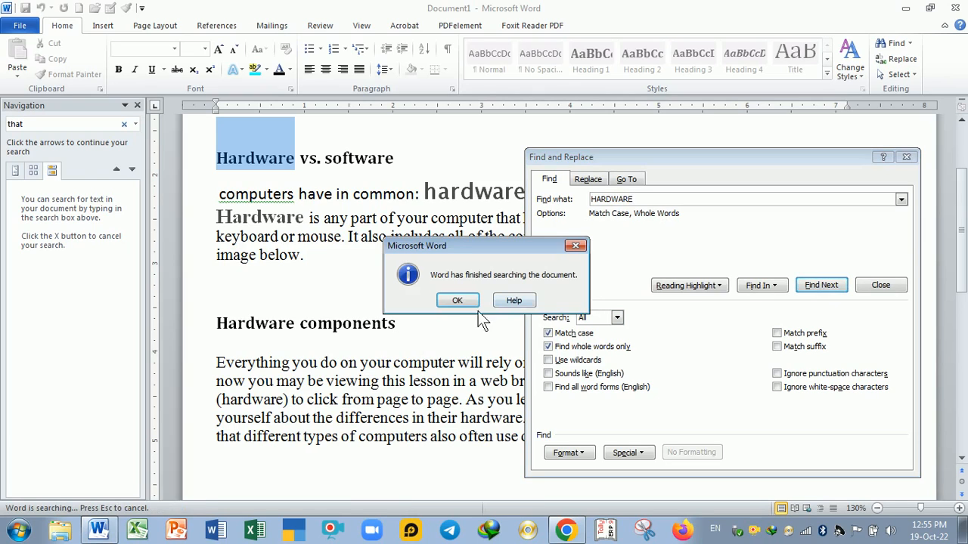
left_click(467, 303)
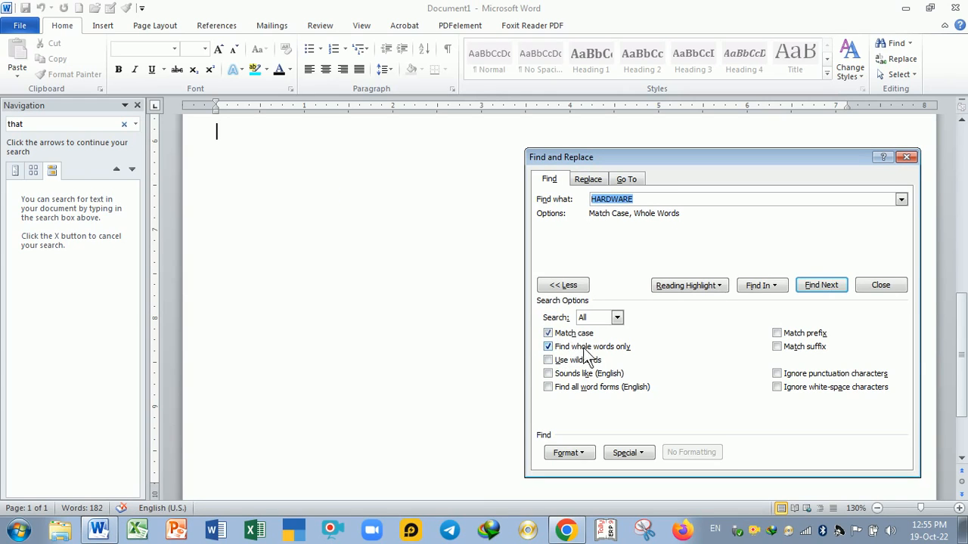
Turn off case matching, highlight all occurrences of "hardware" in the document, and shift the find dialog slightly aside.
left_click(378, 331)
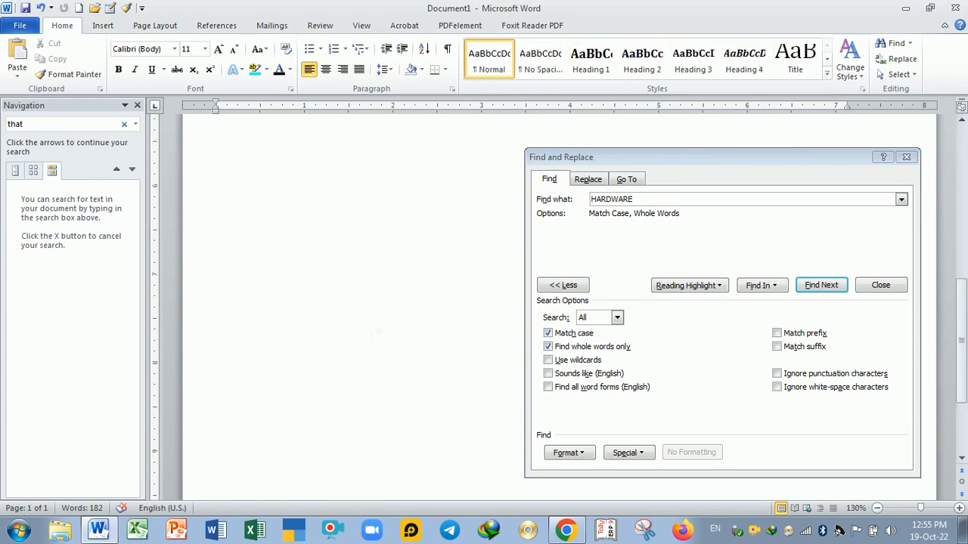
scroll(380, 338, "up", 5)
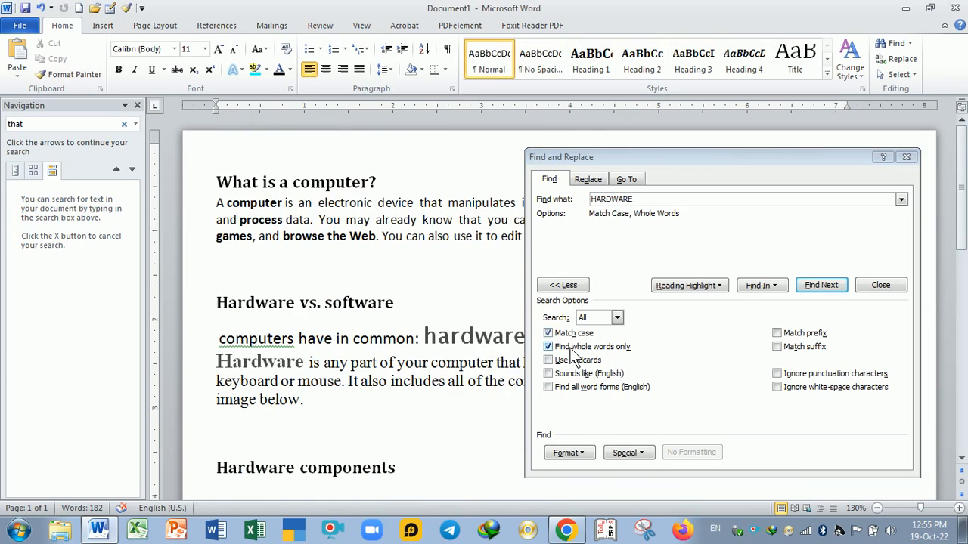
left_click(547, 334)
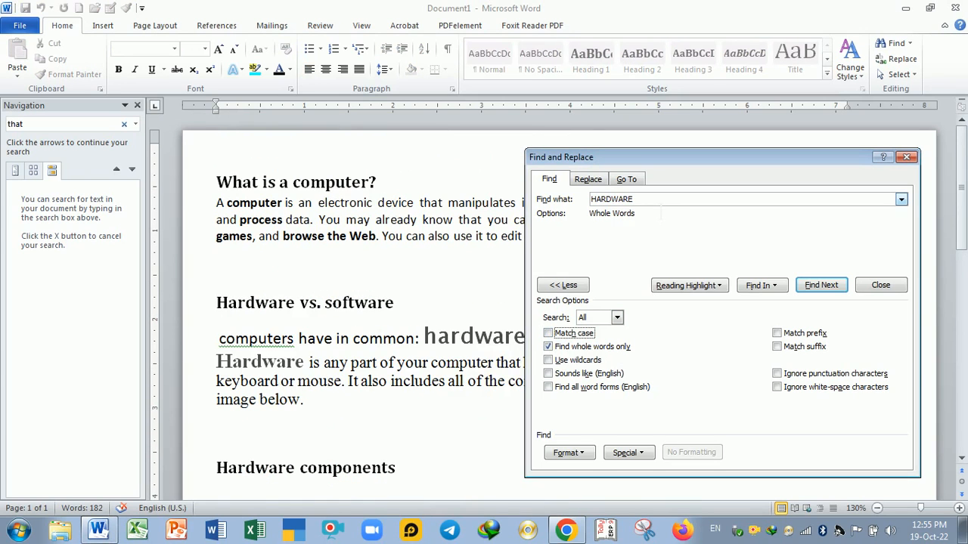
key("alt+n")
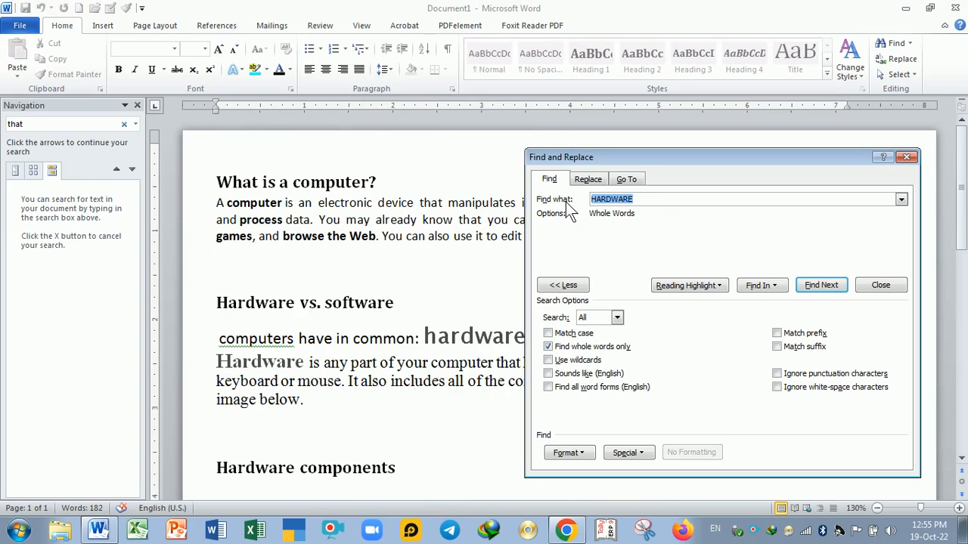
key("BackSpace")
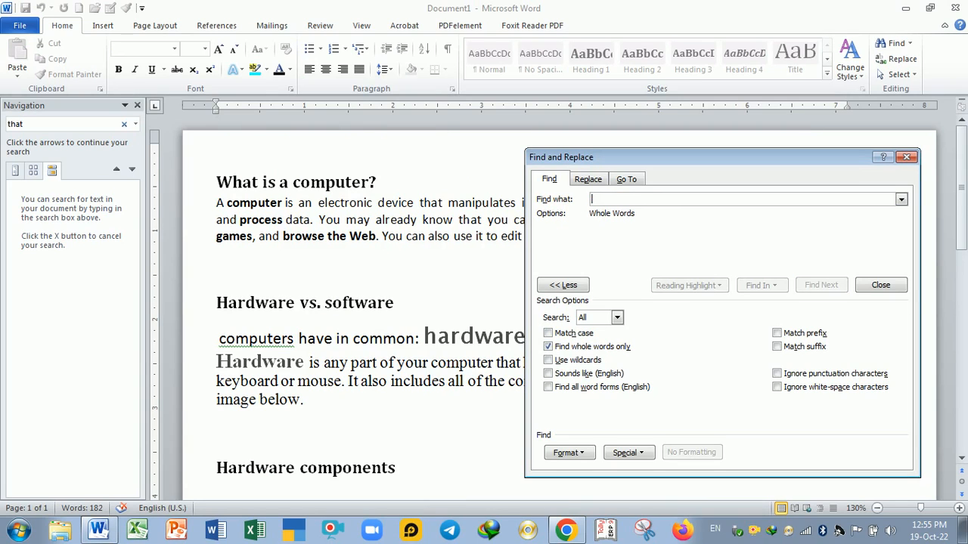
type("harda")
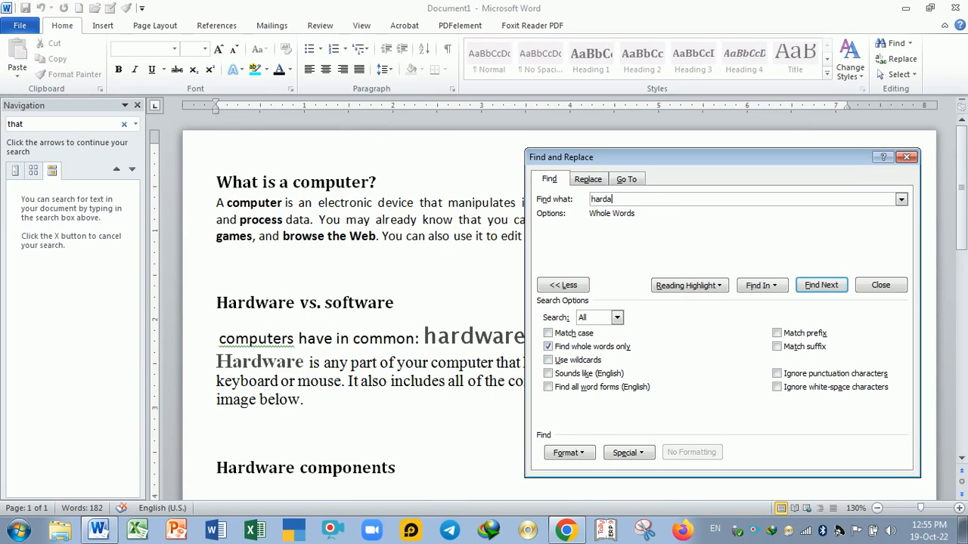
key("BackSpace")
type("ware")
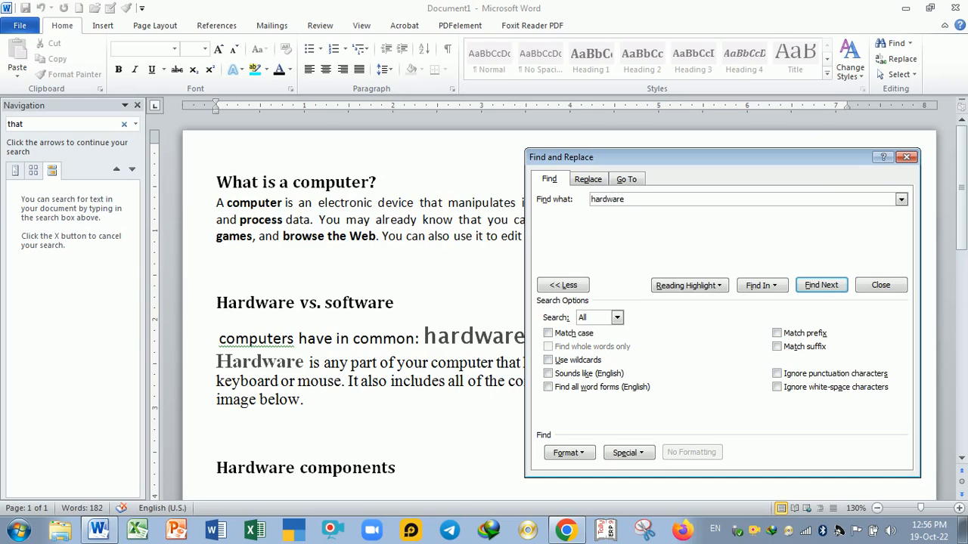
left_click(702, 285)
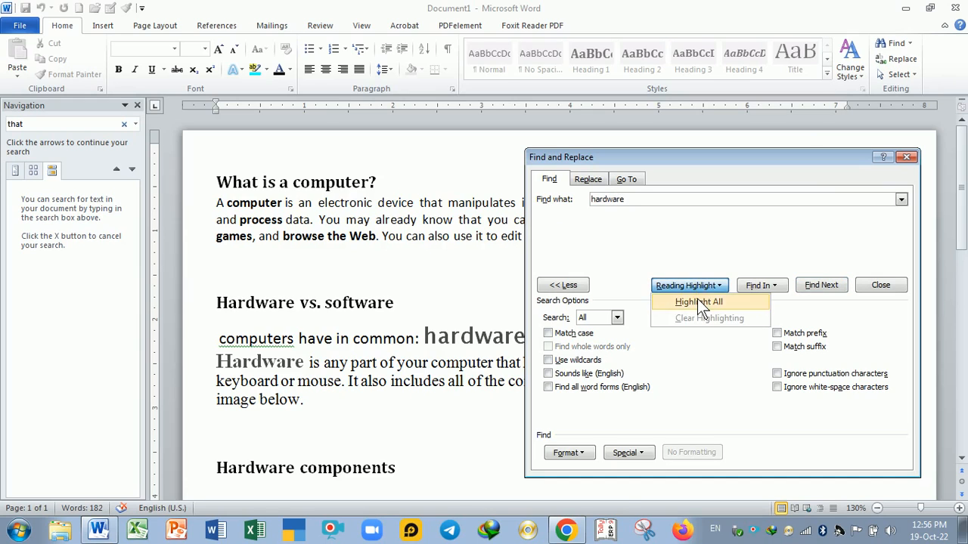
left_click(697, 298)
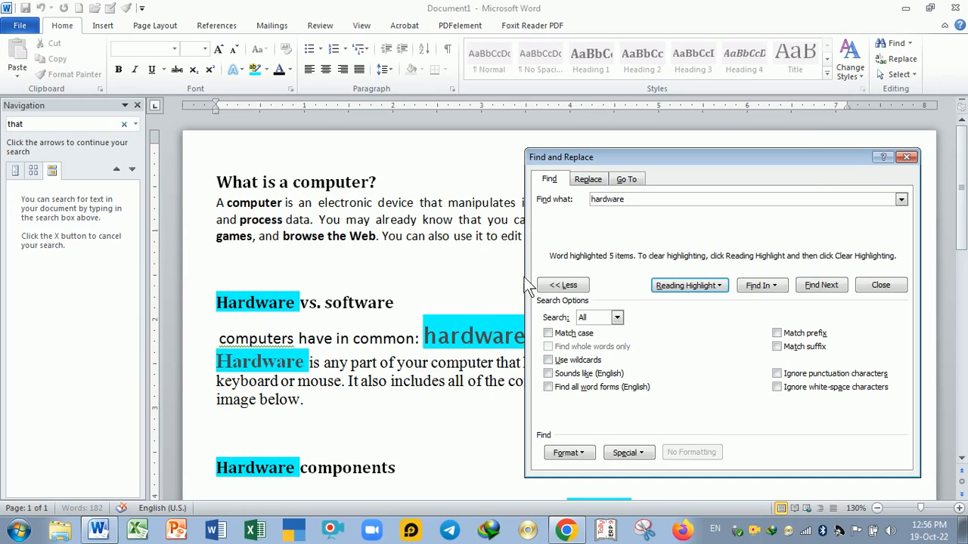
left_click_drag(581, 158, 596, 159)
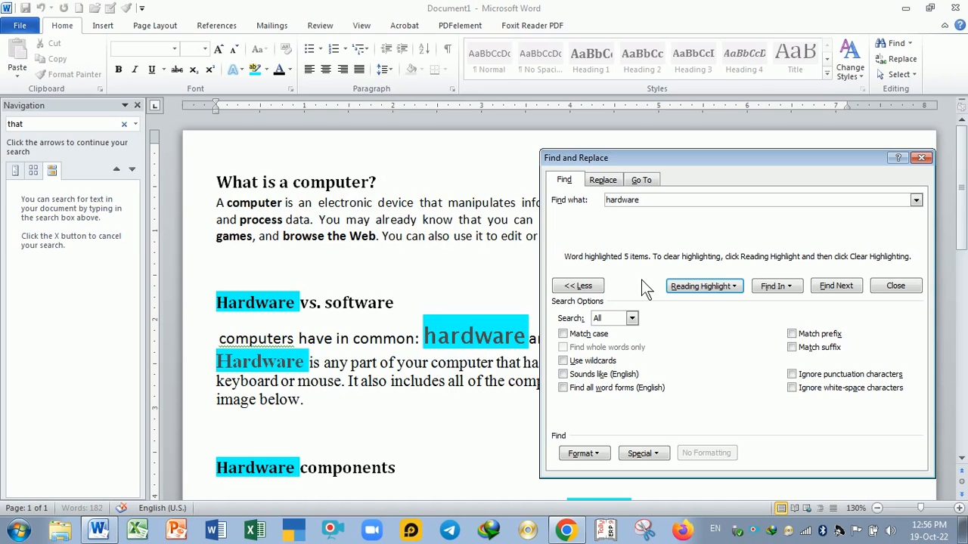
Enable wildcards for the search, and clear both the search text and the highlighting of the "hardware" matches.
left_click(562, 361)
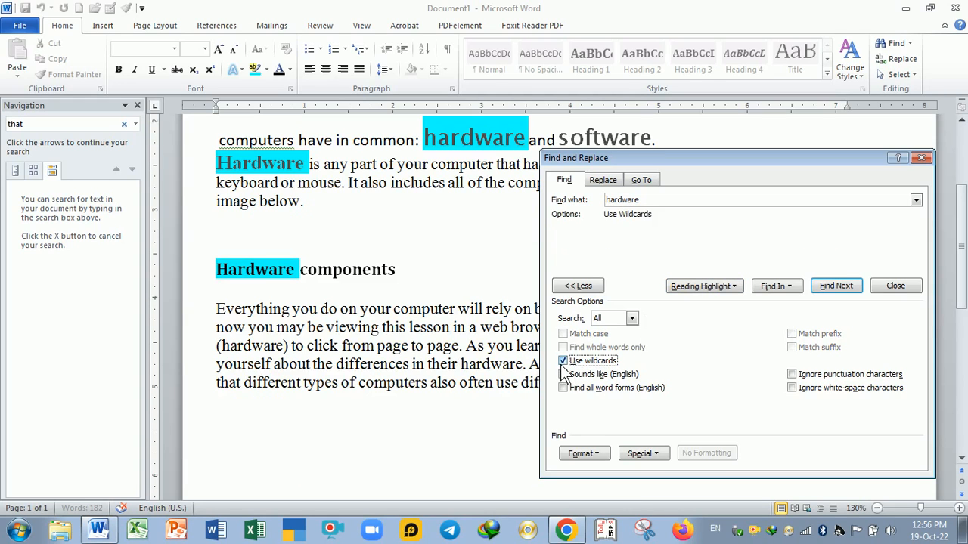
left_click_drag(660, 203, 545, 215)
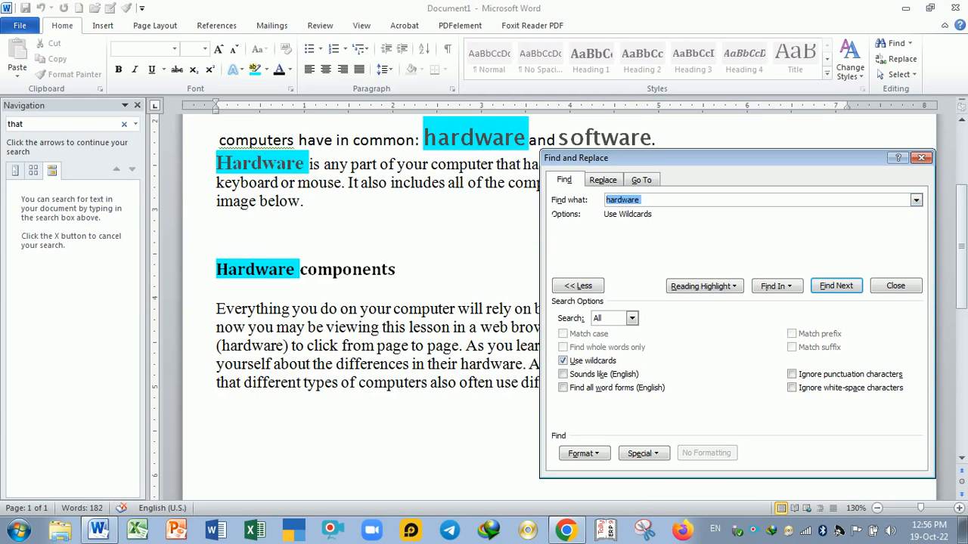
key("BackSpace")
left_click(696, 292)
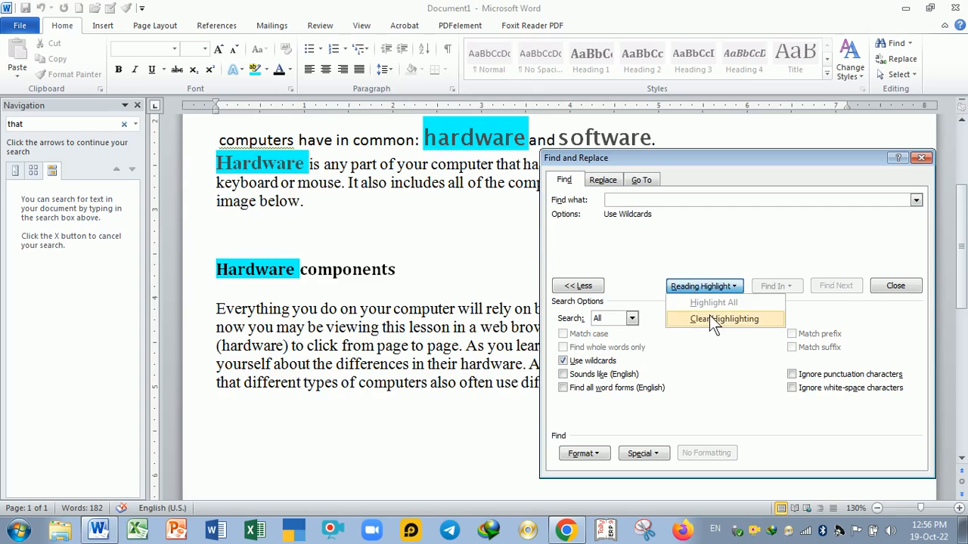
left_click(709, 315)
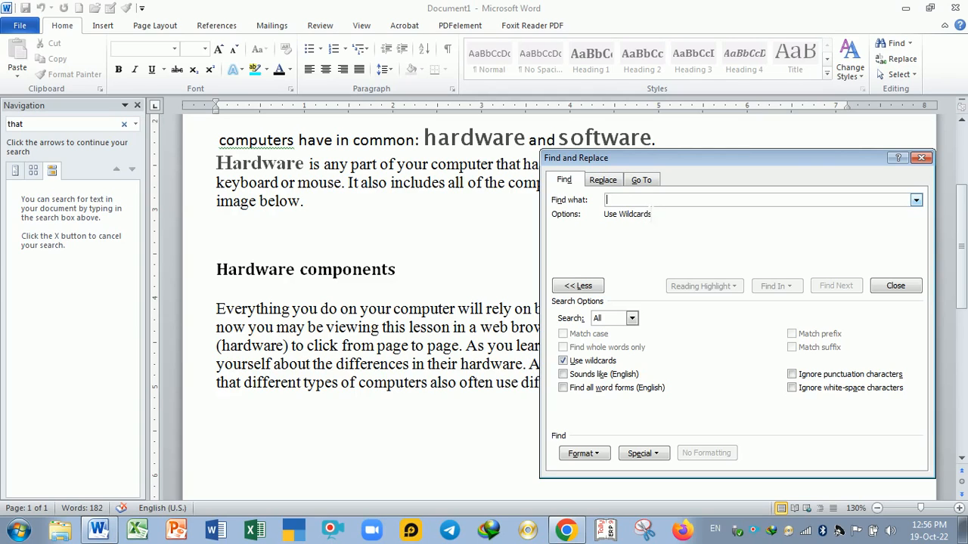
Find the next match for the wildcard pattern "**ment" and place the cursor just before the final "s" of "documents".
type("**")
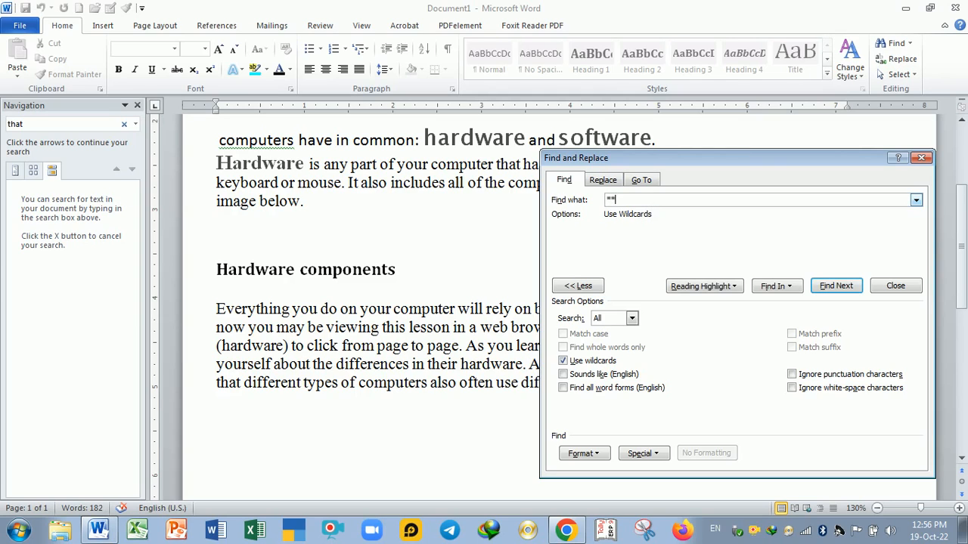
type("ment")
left_click(837, 285)
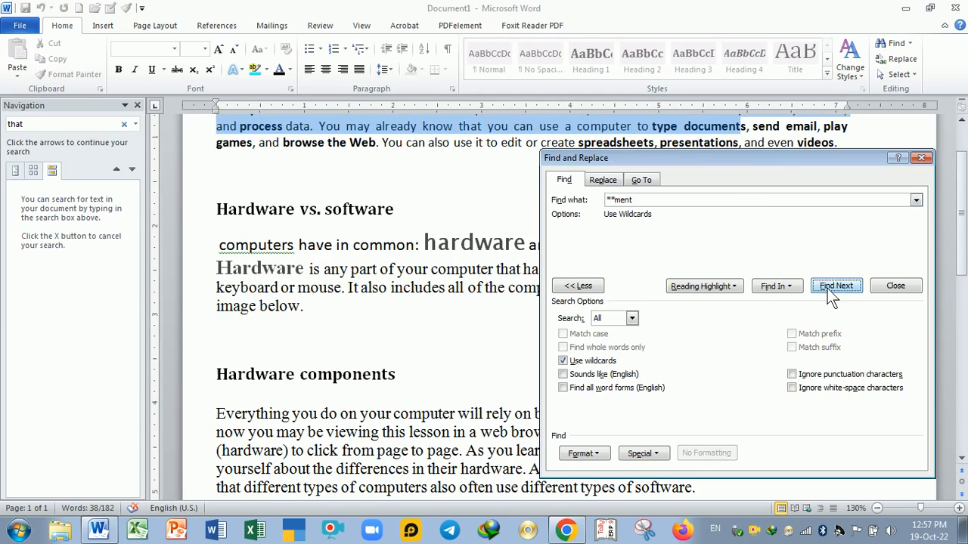
left_click(739, 127)
left_click(741, 126)
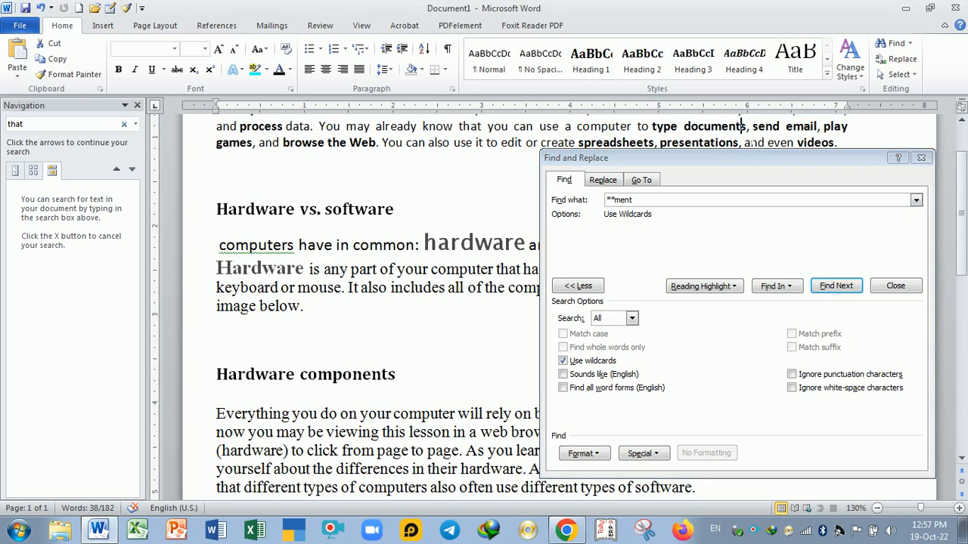
Shorten the wildcard pattern to "*ment" and find its next match.
left_click(921, 157)
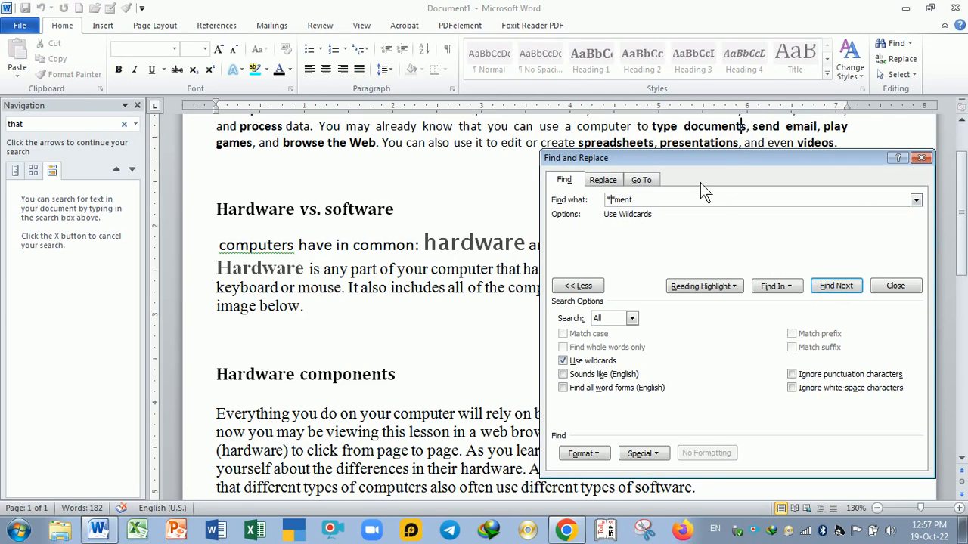
key("BackSpace")
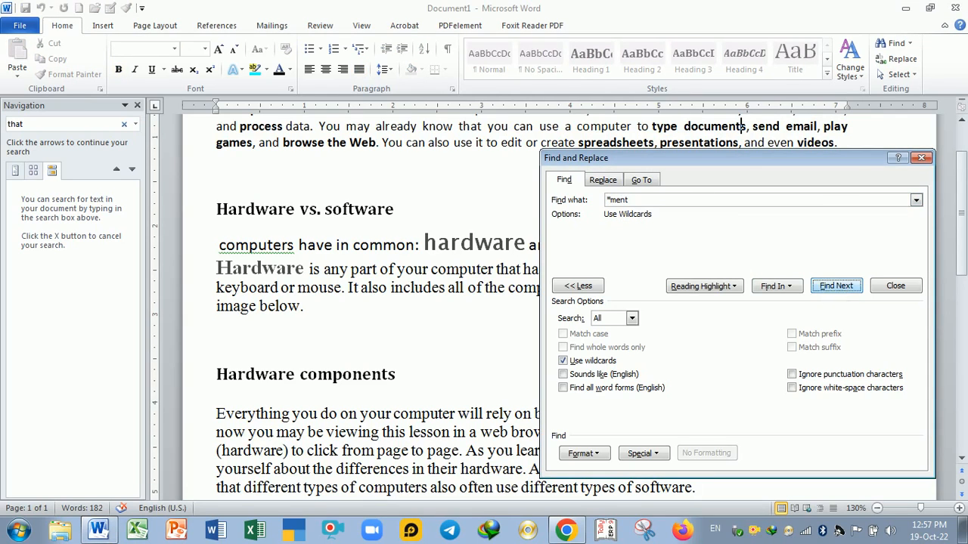
left_click(828, 290)
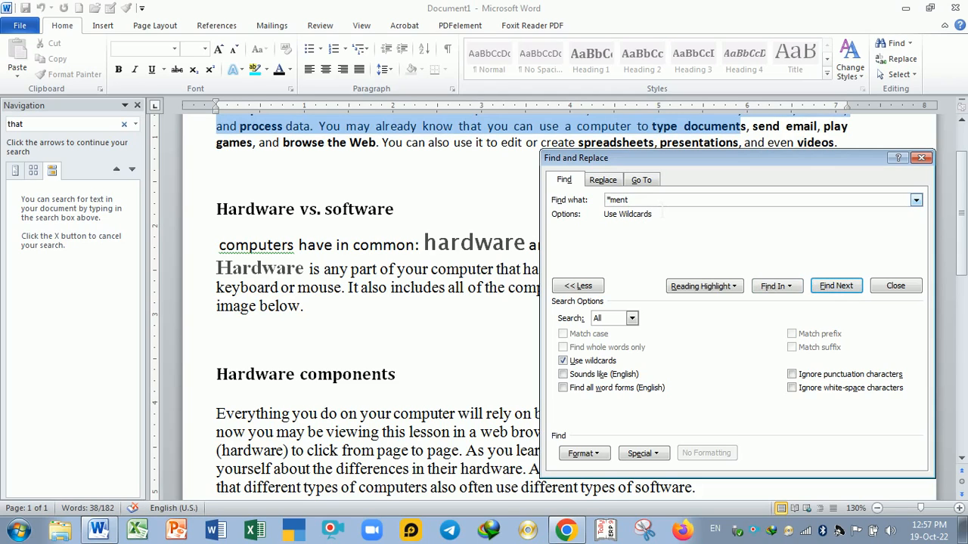
Replace the pattern with "ment*" and search through its matches to the end of the document.
key("BackSpace")
key("BackSpace")
key("BackSpace")
key("BackSpace")
key("BackSpace")
type("m")
left_click(836, 285)
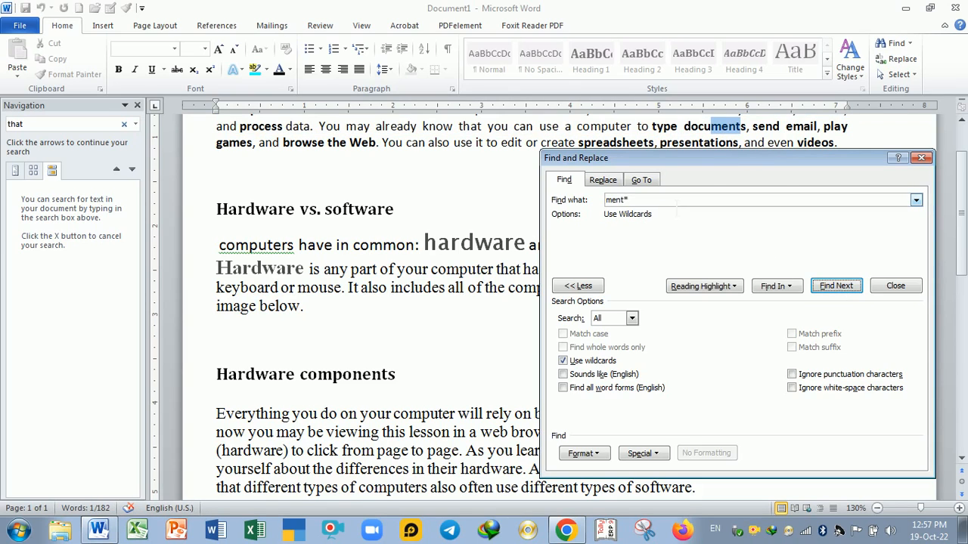
left_click(677, 202)
left_click(832, 285)
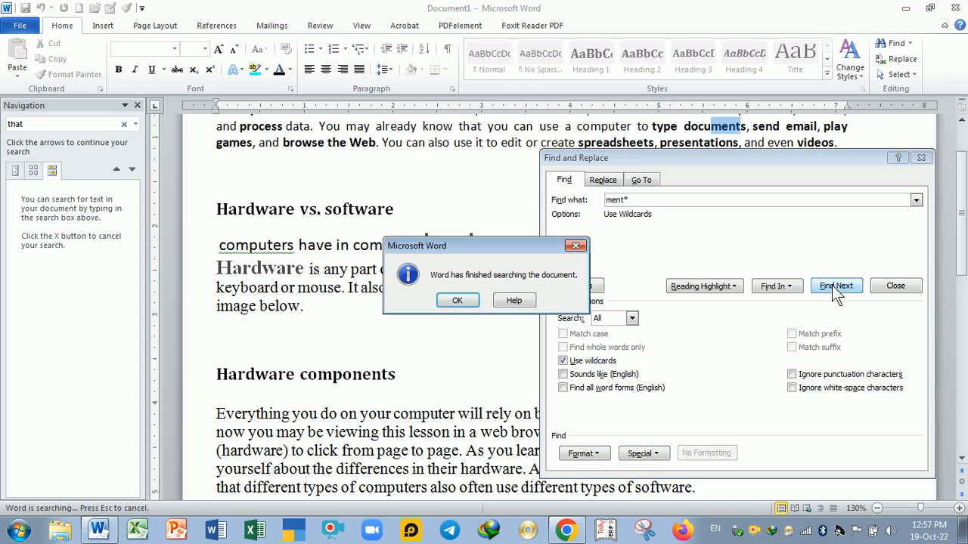
left_click(457, 301)
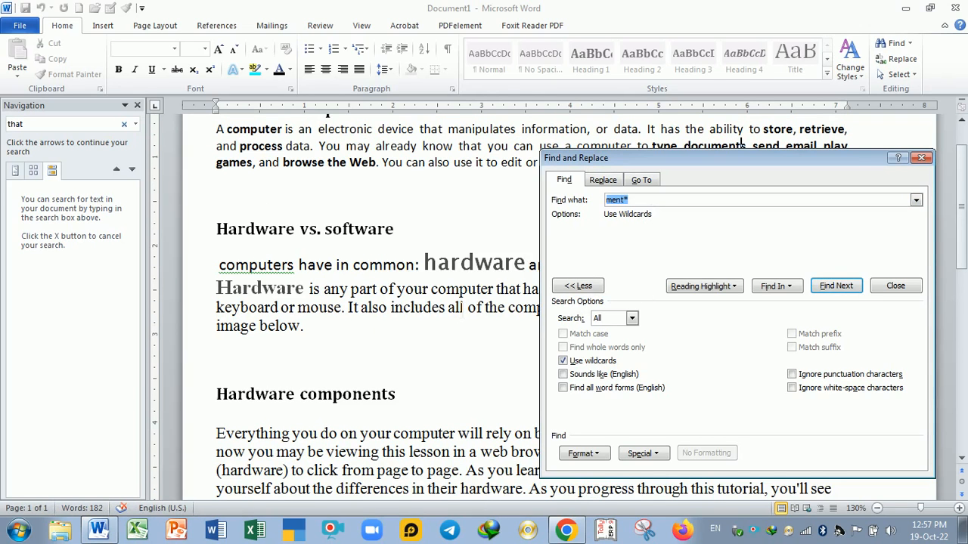
Empty the search text while keeping the wildcards option enabled.
key("Right")
key("BackSpace")
key("BackSpace")
key("BackSpace")
key("BackSpace")
key("BackSpace")
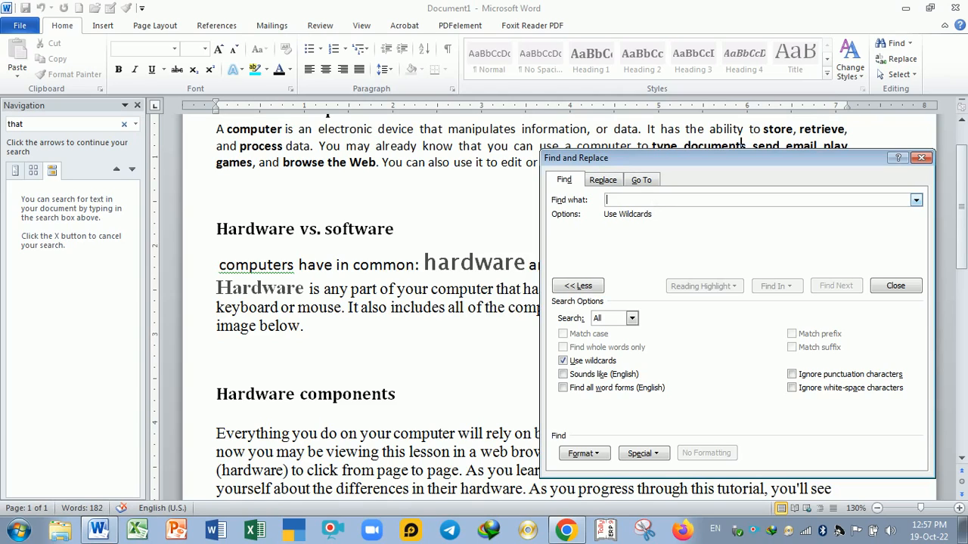
Search for the wildcard pattern "es*" and go through its successive matches down to the word "differences".
type("es")
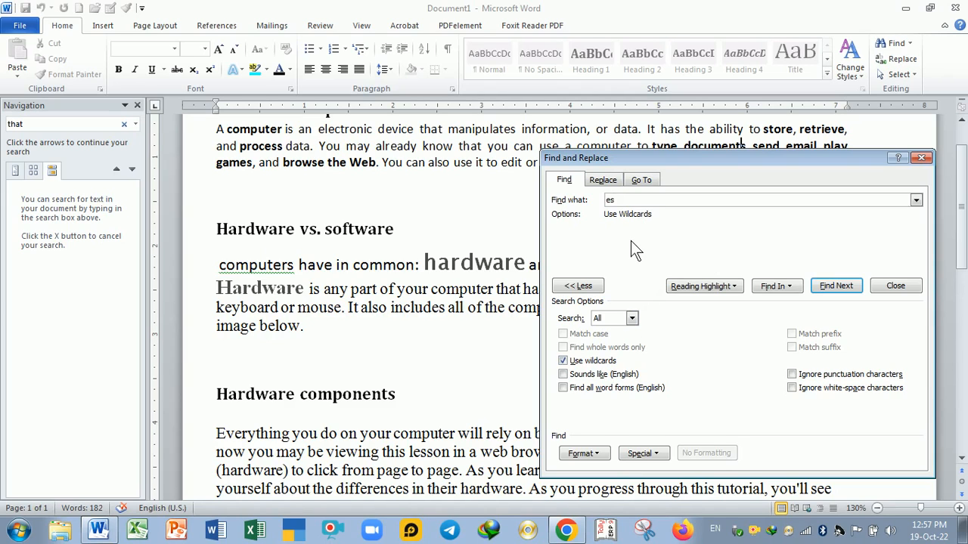
type("*")
left_click(843, 288)
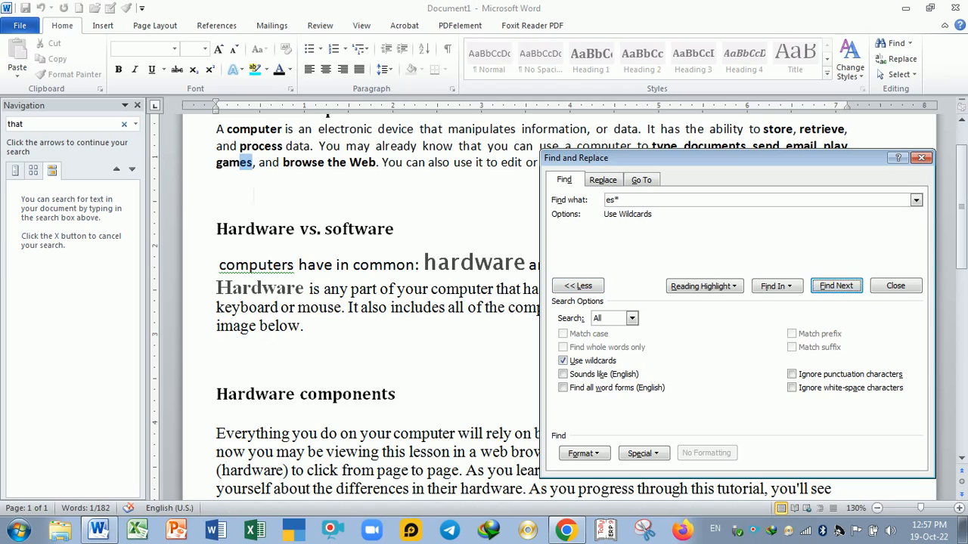
left_click(832, 288)
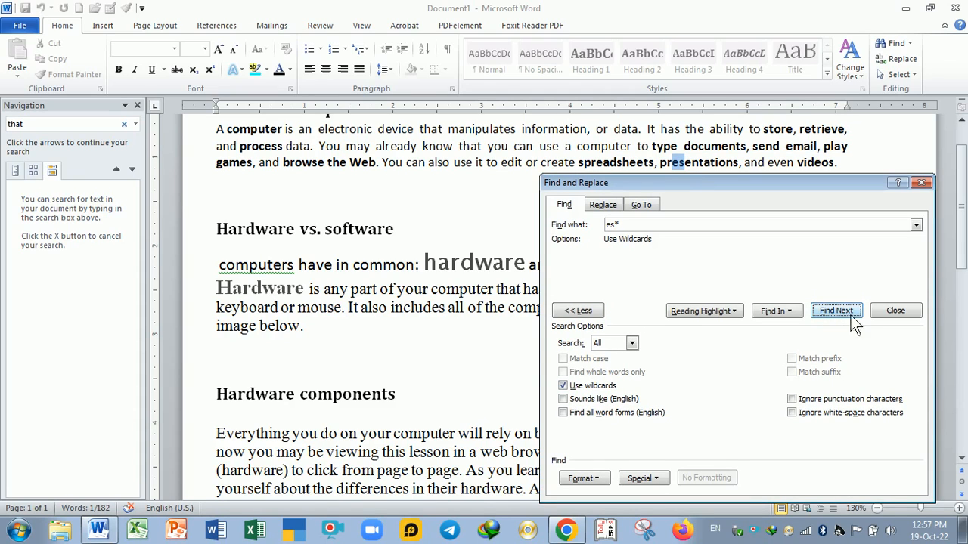
left_click(840, 312)
left_click(838, 311)
left_click(839, 312)
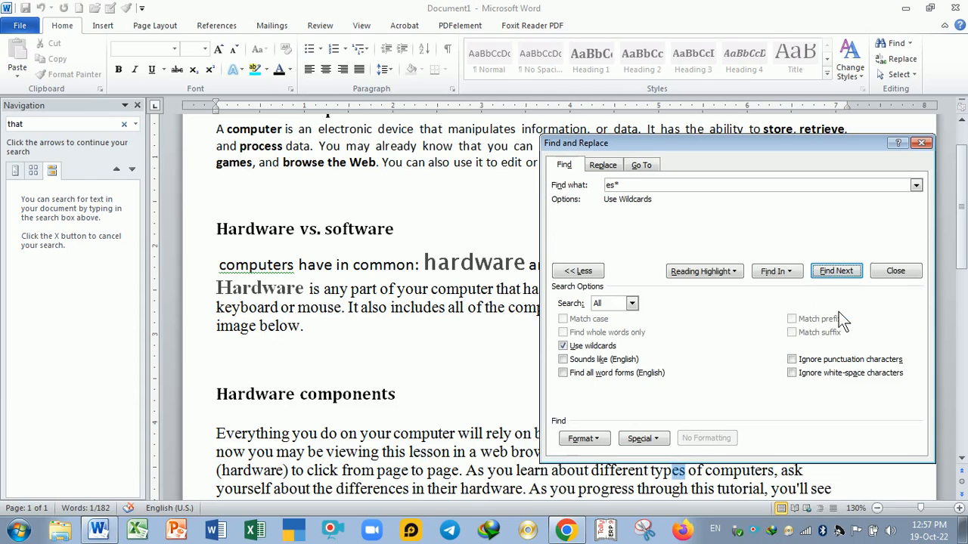
left_click(831, 274)
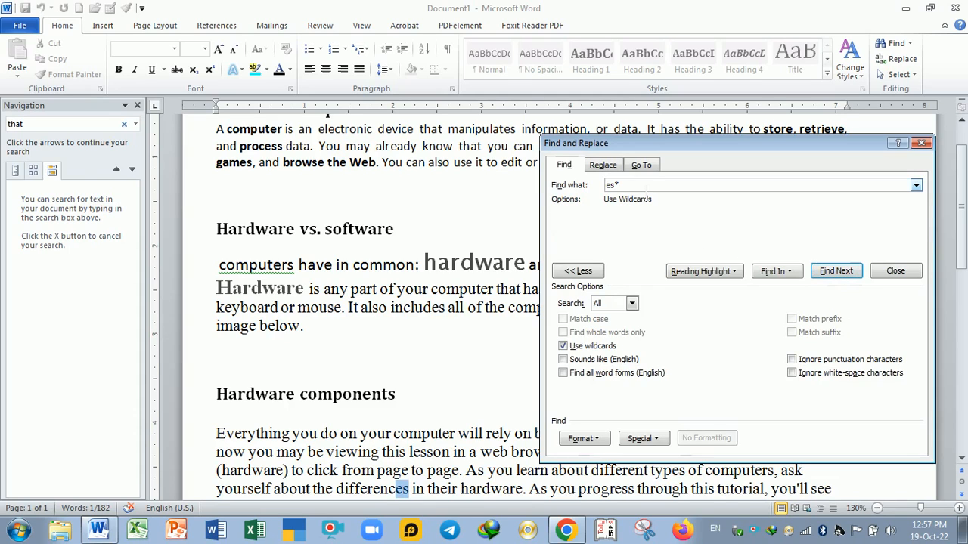
Replace the wildcard pattern with "?comp" and find its next match.
key("BackSpace")
key("BackSpace")
key("BackSpace")
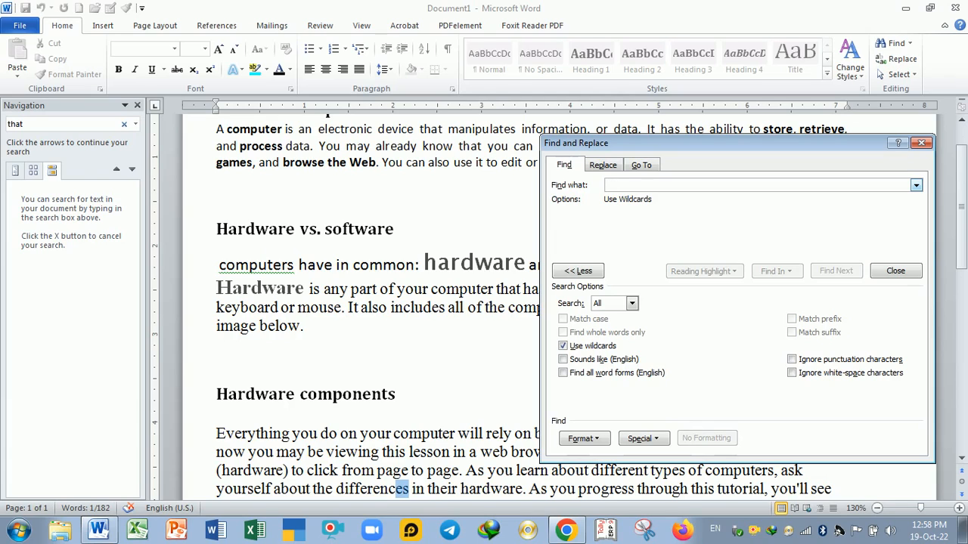
type("?")
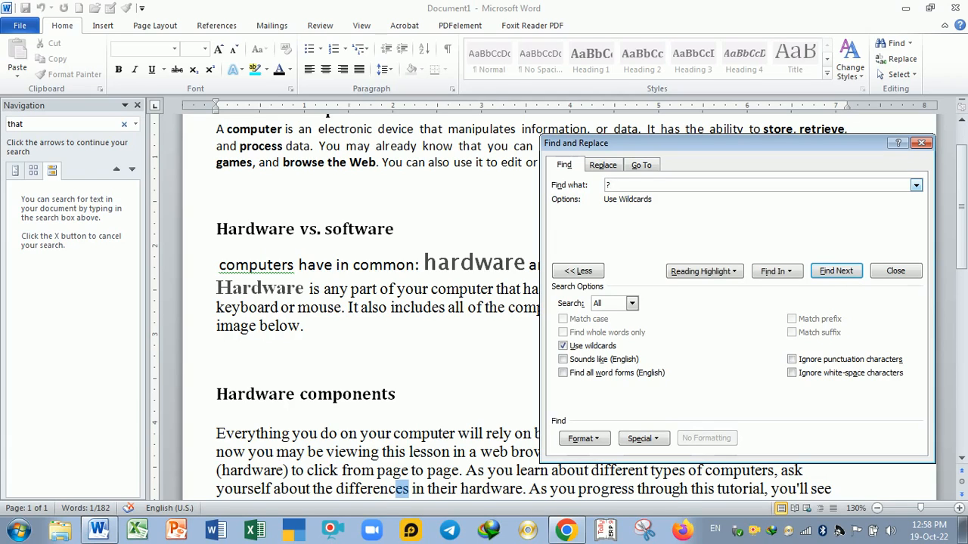
type("comp")
left_click(834, 271)
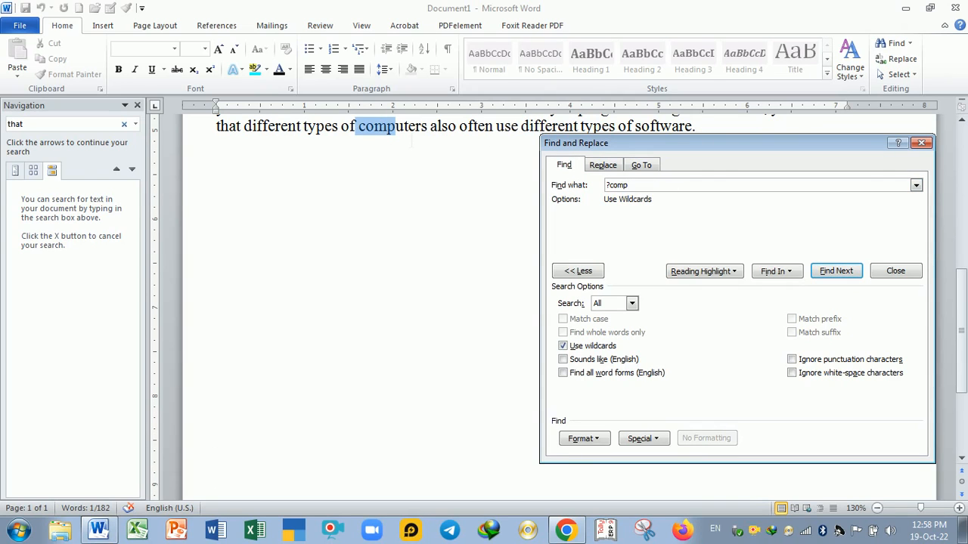
Apply reading highlight to all matches of "?comp" and review them throughout the document.
left_click(438, 143)
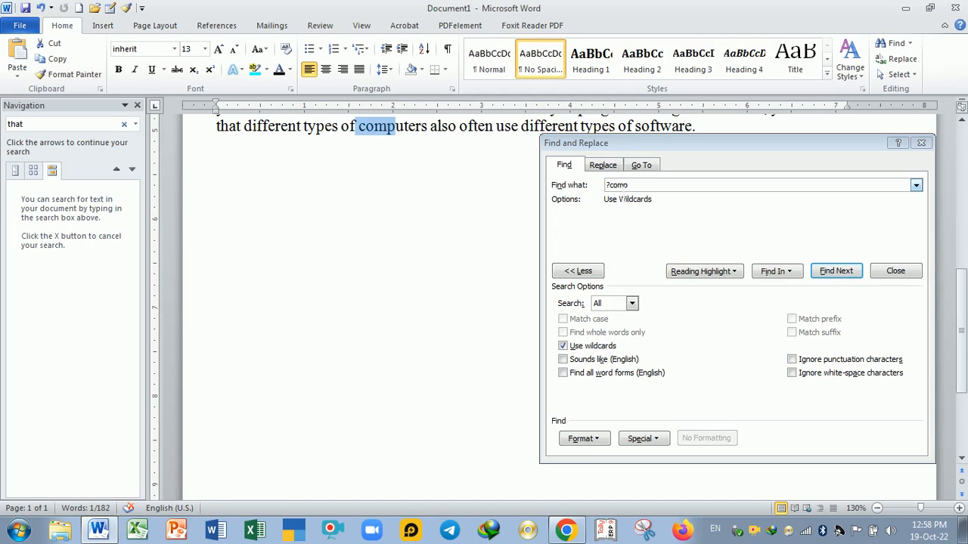
left_click(637, 188)
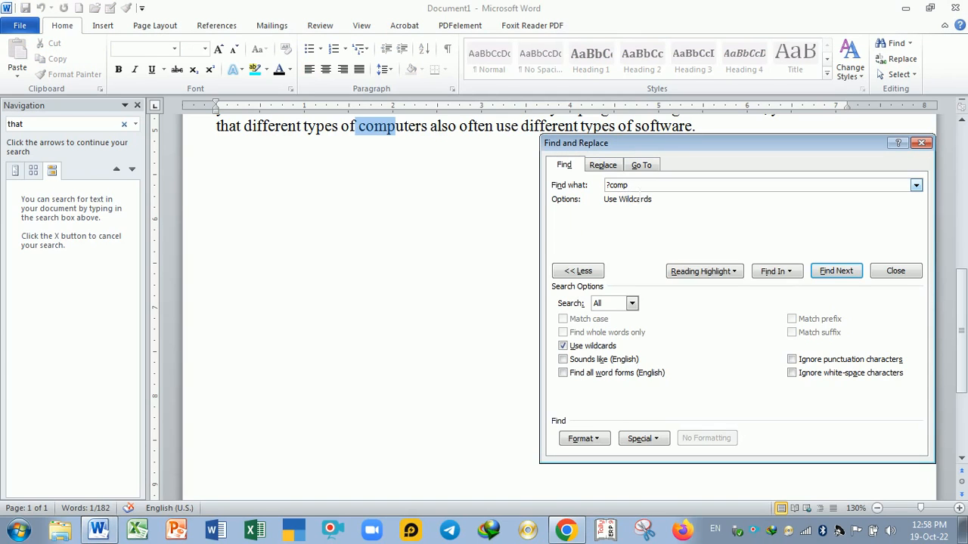
left_click(703, 265)
left_click(711, 291)
left_click(438, 181)
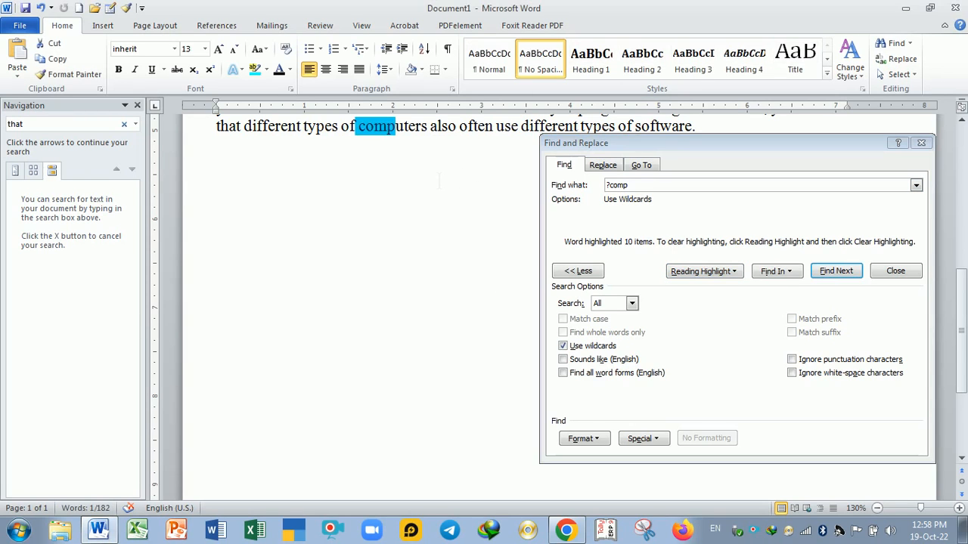
scroll(444, 188, "up", 5)
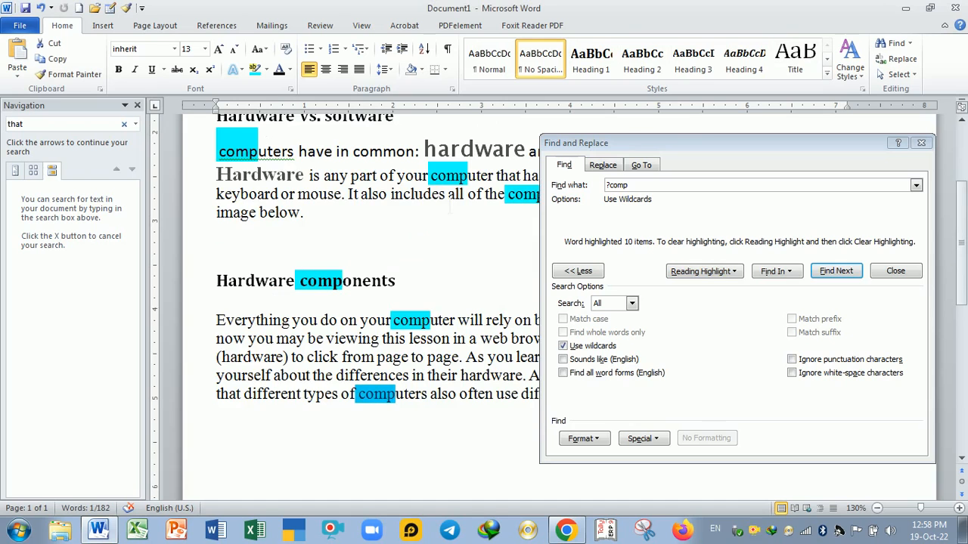
scroll(451, 206, "up", 4)
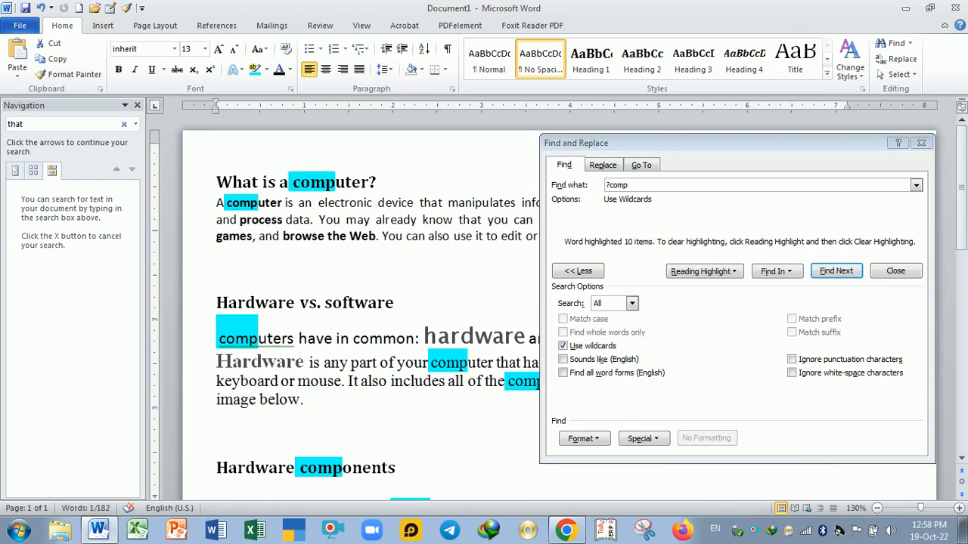
left_click_drag(630, 145, 843, 133)
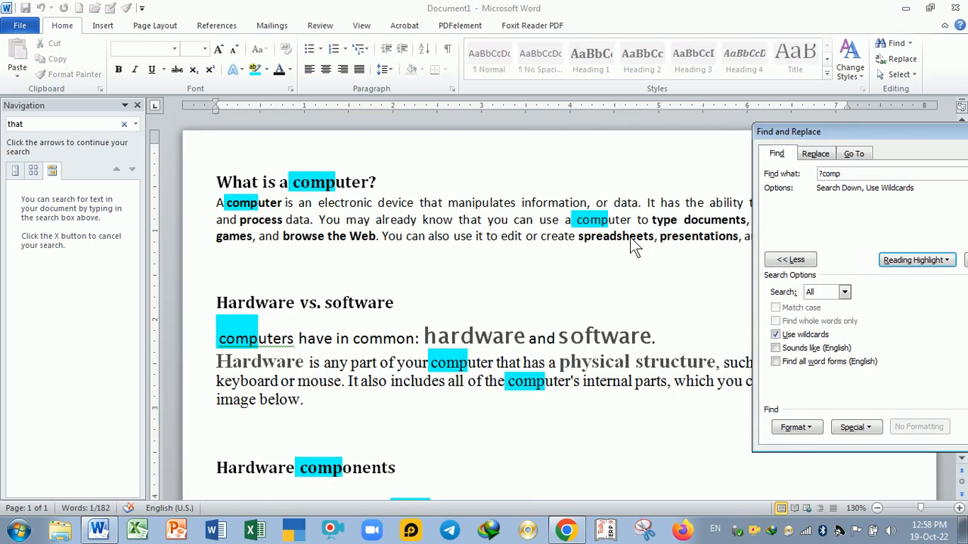
left_click(564, 273)
scroll(565, 273, "down", 5)
scroll(565, 273, "up", 1)
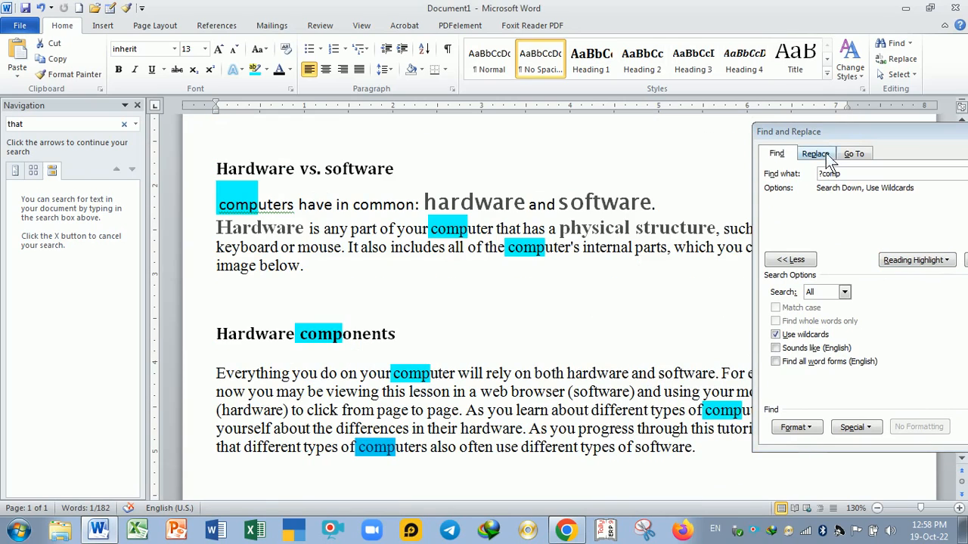
Replace the wildcard search pattern with "Comp*".
left_click_drag(827, 134, 610, 137)
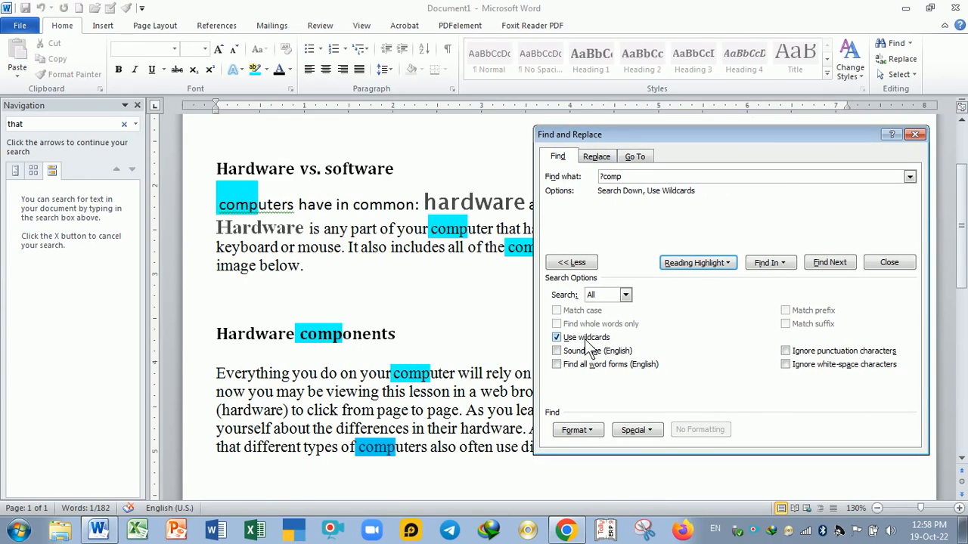
left_click(641, 176)
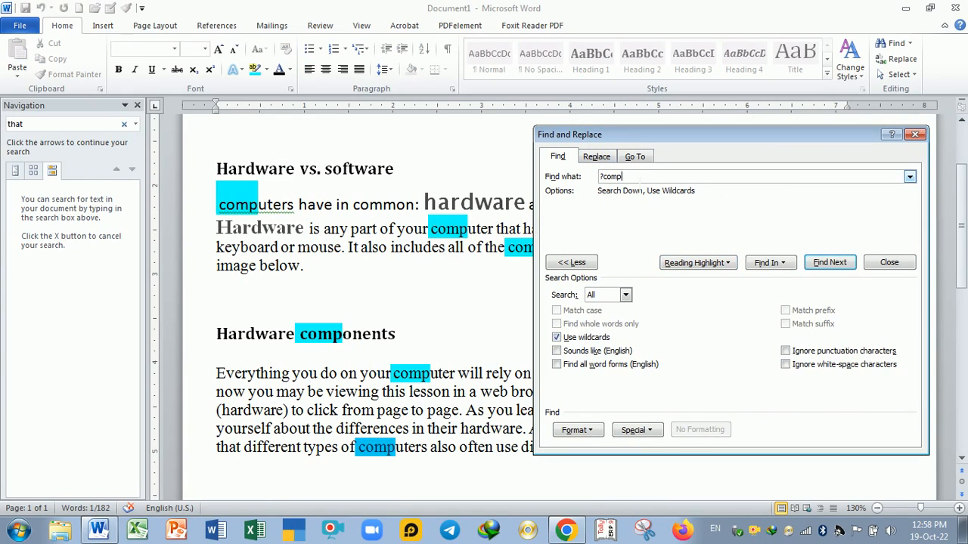
key("BackSpace")
key("BackSpace")
key("BackSpace")
key("BackSpace")
key("BackSpace")
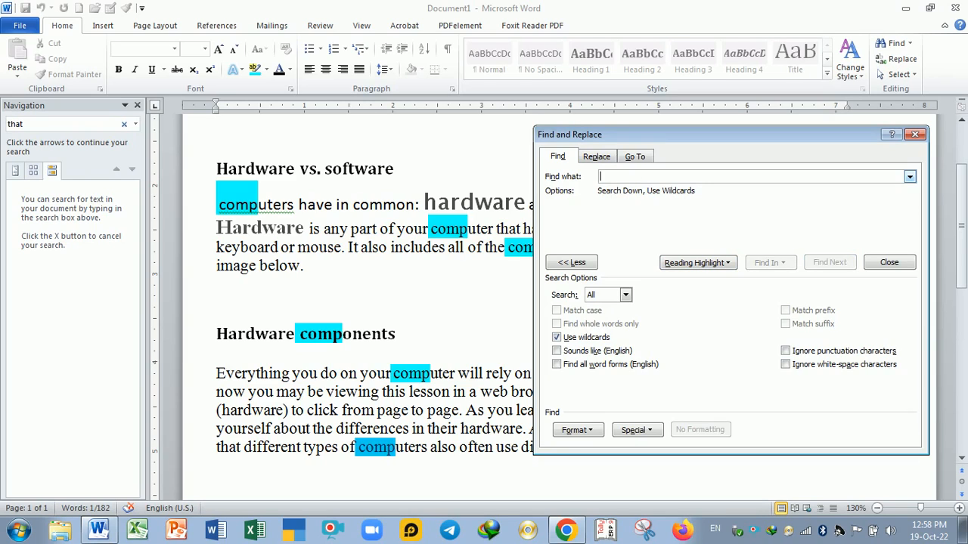
type("Compu")
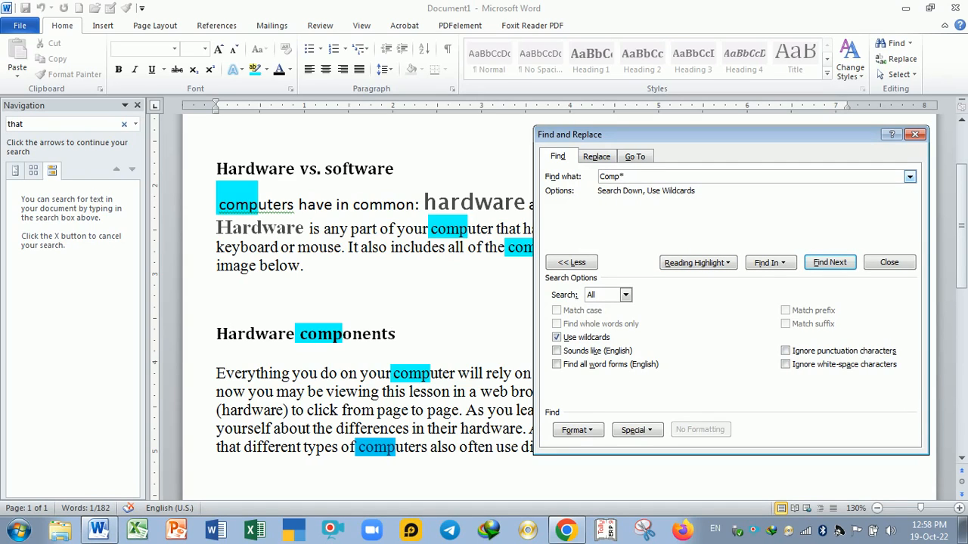
Clear the existing reading highlight and try to highlight all matches of "Comp*".
left_click(704, 267)
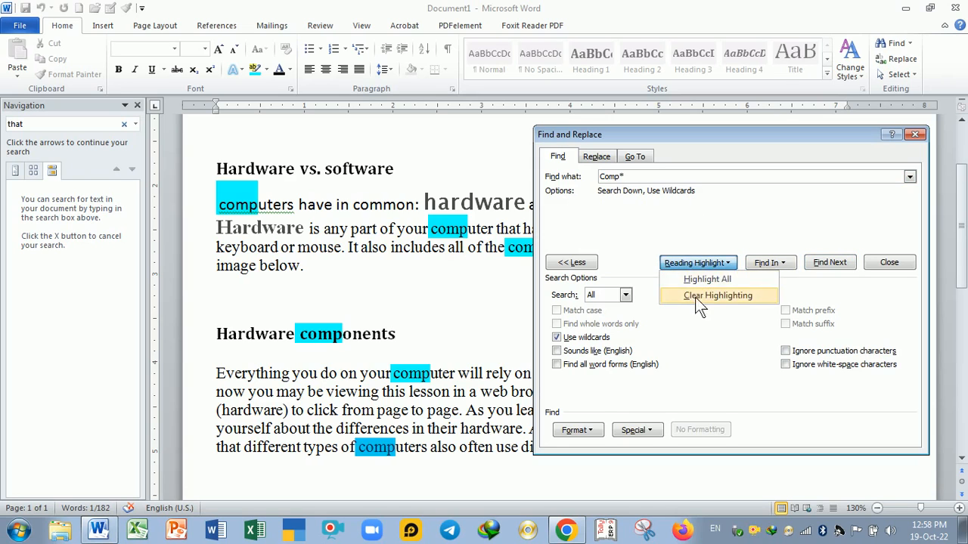
left_click(695, 297)
left_click(708, 265)
left_click(708, 284)
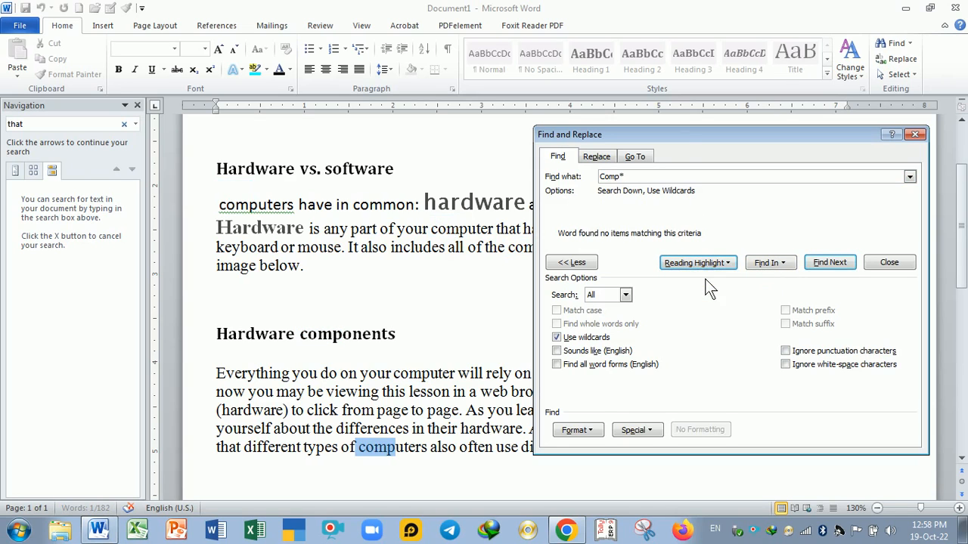
left_click_drag(670, 134, 768, 167)
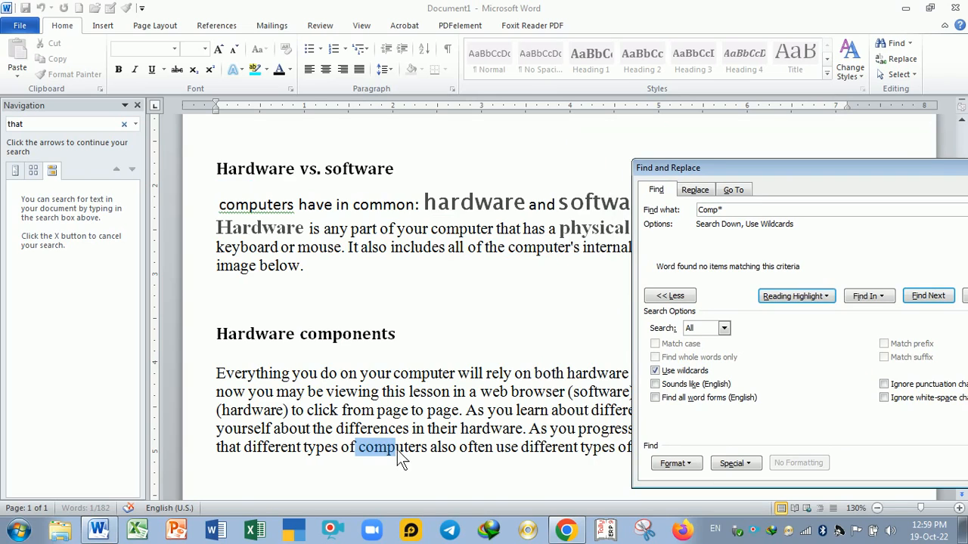
left_click_drag(772, 173, 639, 176)
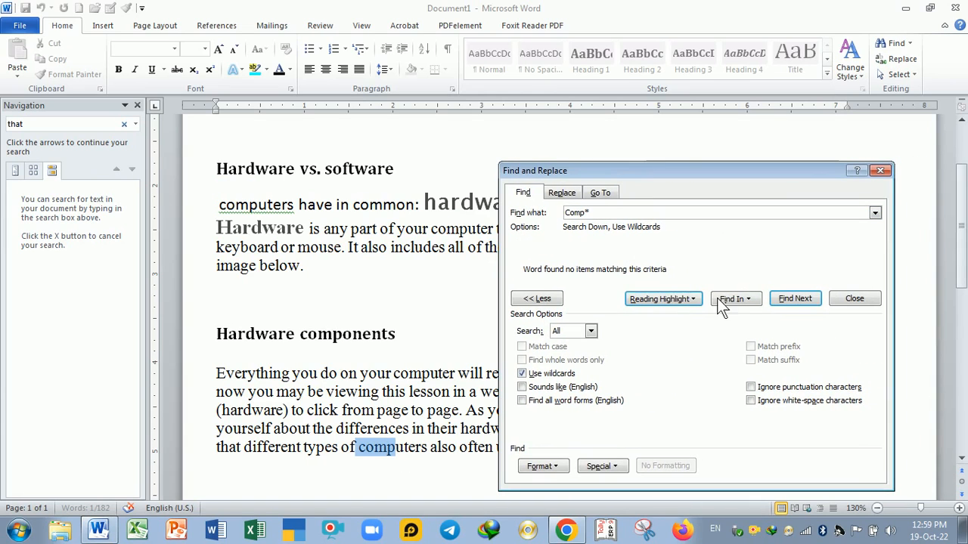
left_click(680, 301)
left_click(670, 316)
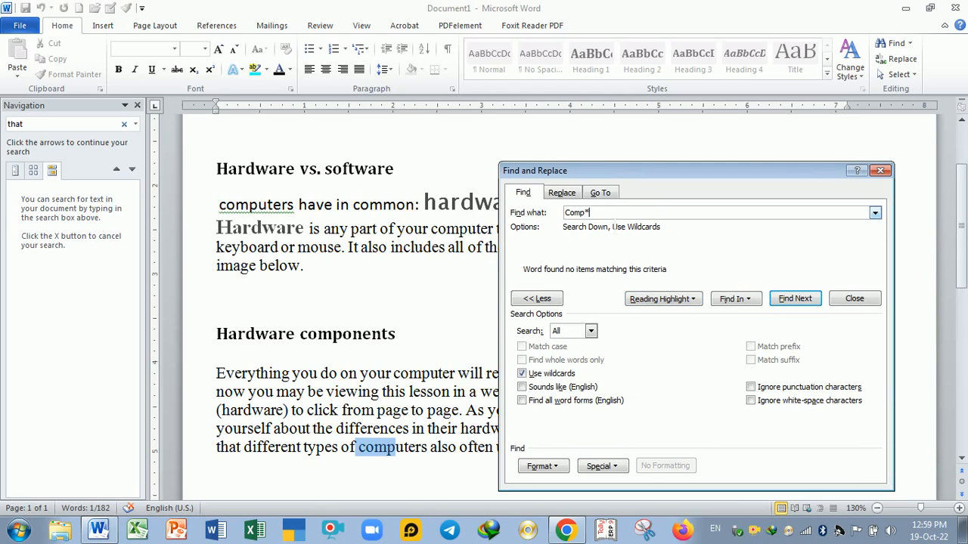
Replace the search text with "Se" and try to highlight all of its matches.
key("BackSpace")
key("BackSpace")
key("BackSpace")
key("BackSpace")
key("BackSpace")
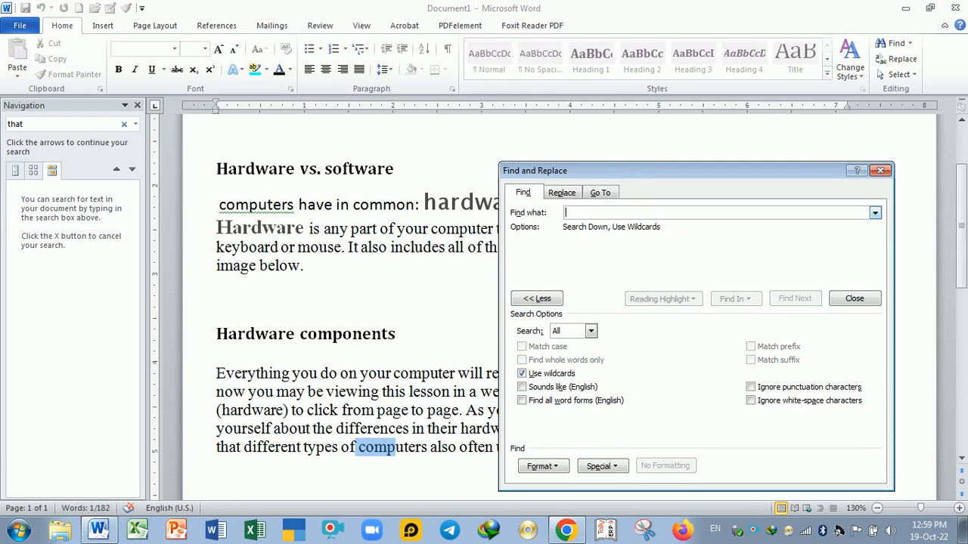
type("Se")
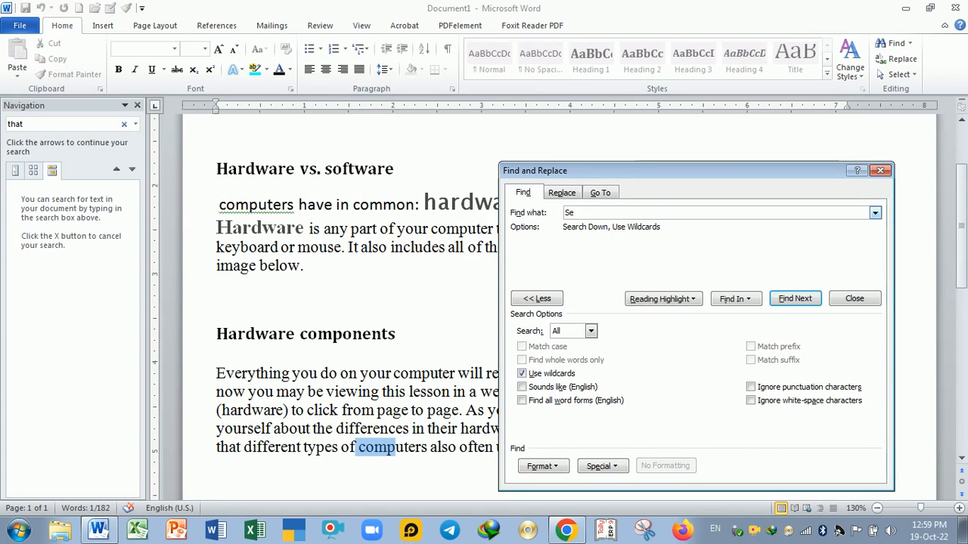
left_click(664, 300)
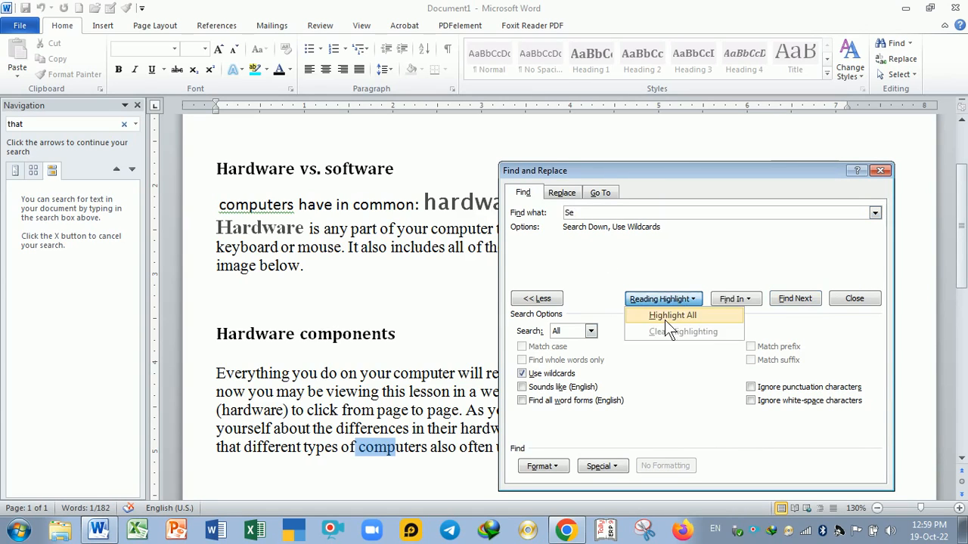
left_click(670, 316)
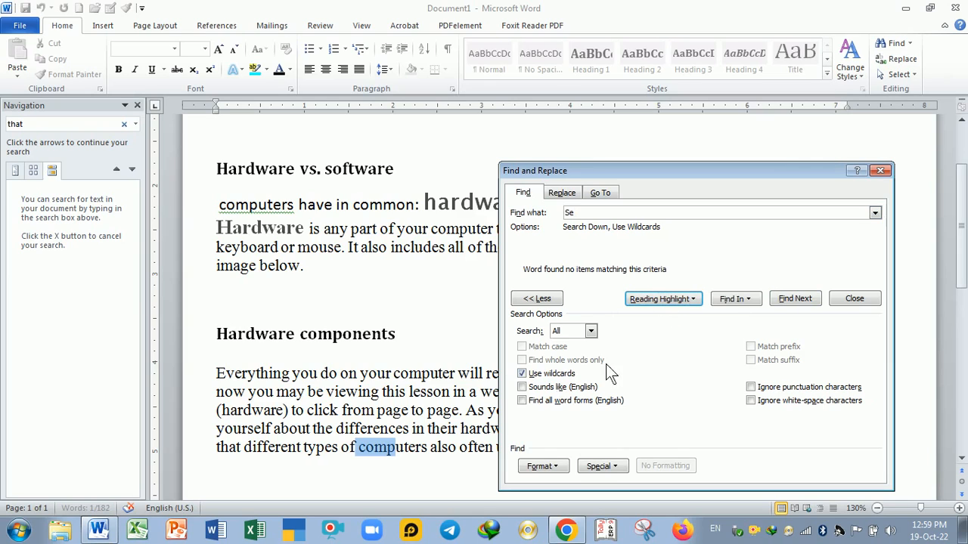
Extend the search text to "Se*" and search for it through the whole document.
left_click(636, 213)
type("*")
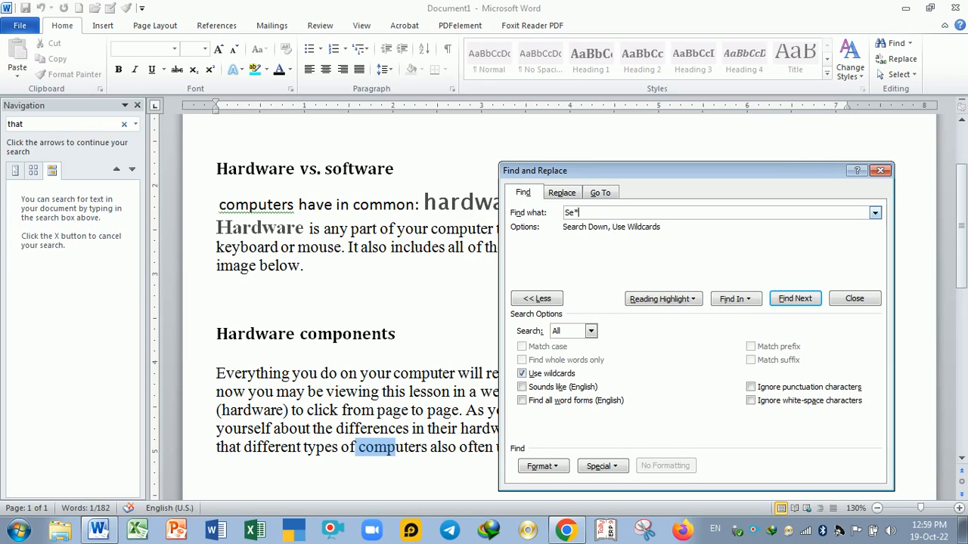
left_click(794, 299)
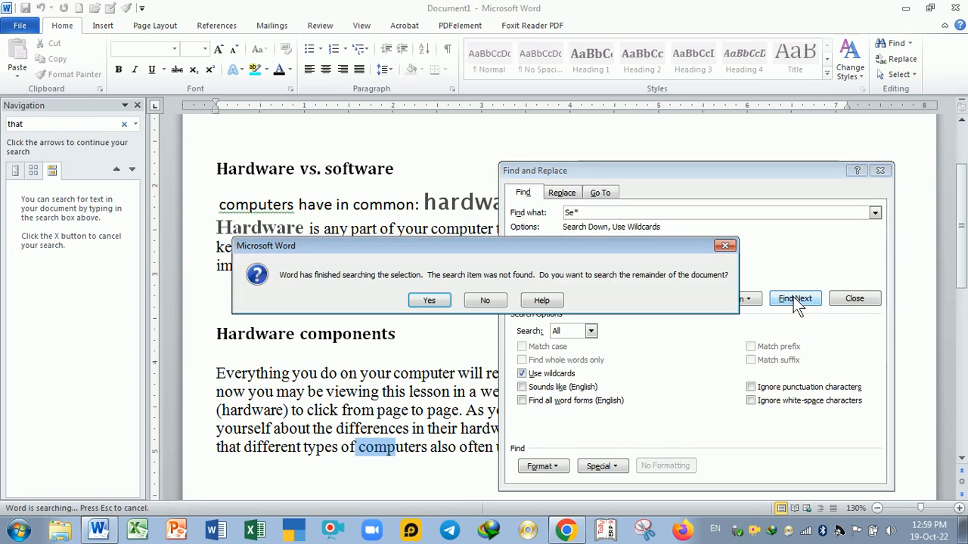
left_click(425, 296)
left_click(425, 295)
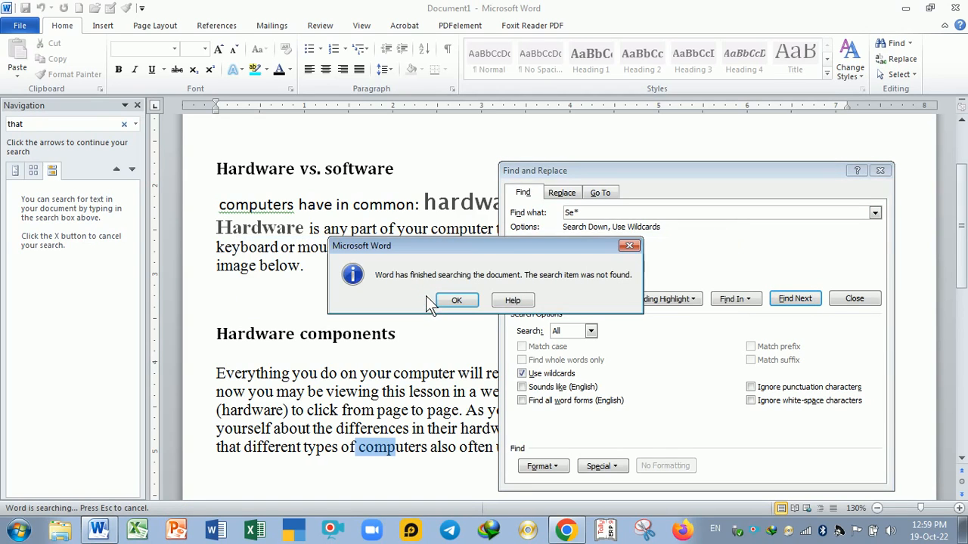
left_click(454, 301)
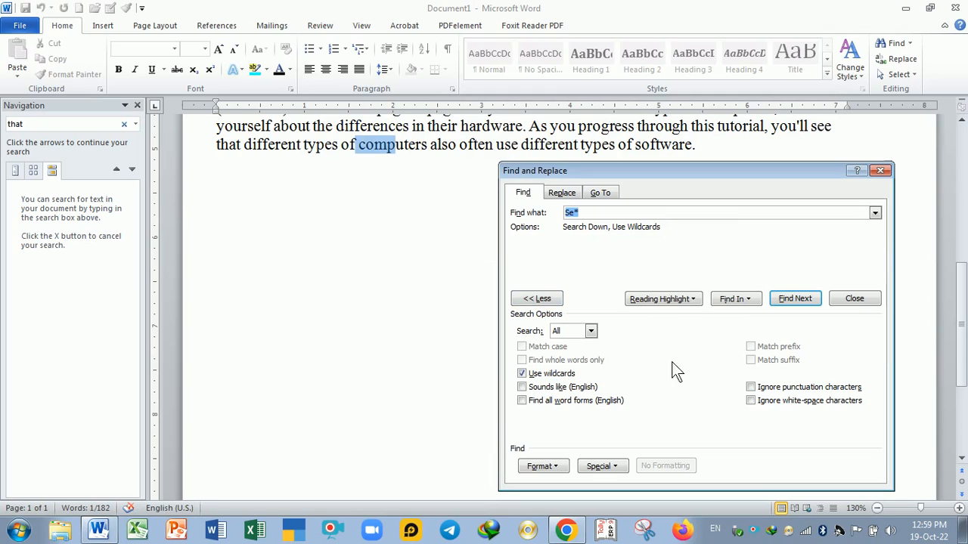
Remove the pattern "Se*" from the search text, leaving the wildcards option enabled.
left_click(672, 300)
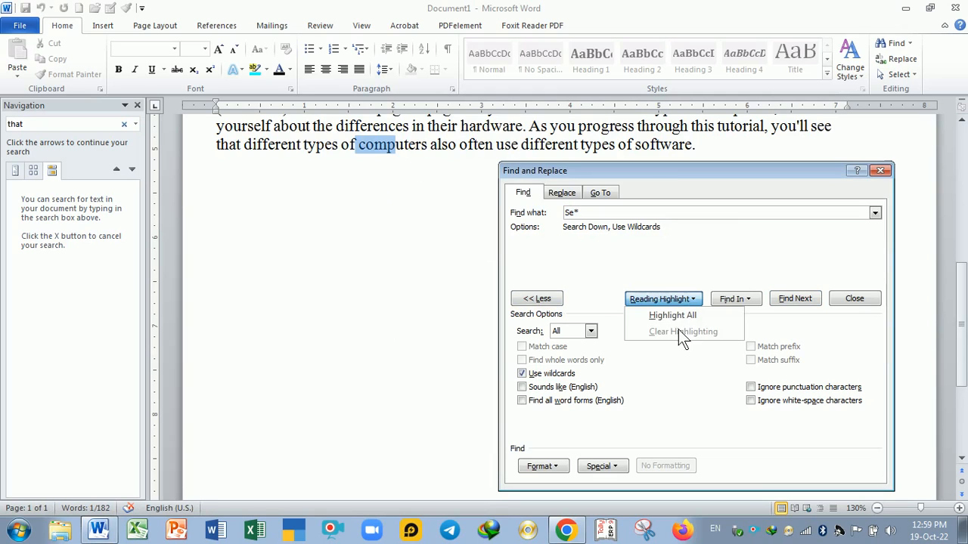
left_click(655, 370)
left_click(633, 217)
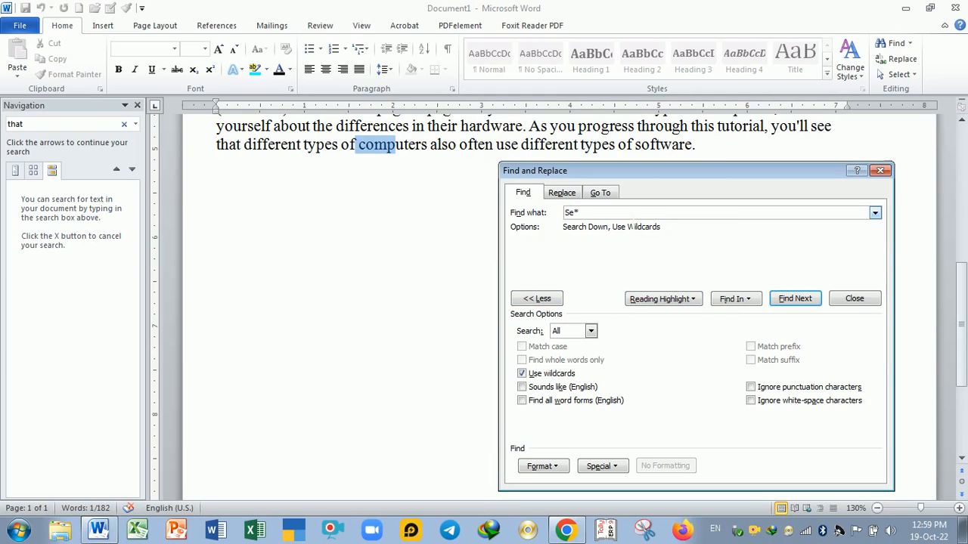
key("BackSpace")
key("BackSpace")
key("BackSpace")
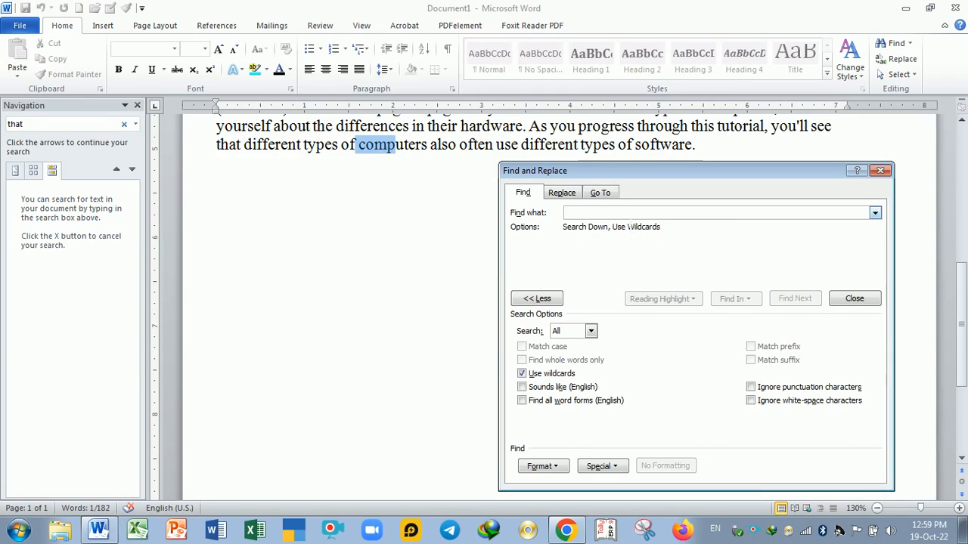
Search the remainder of the document for the wildcard pattern "re*" and clear the Navigation pane's search text.
type("re*")
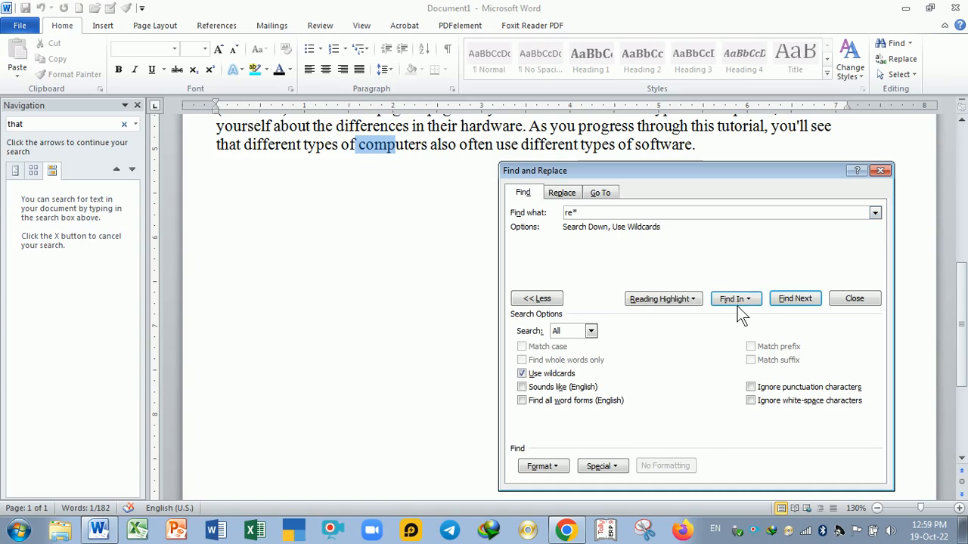
left_click(794, 298)
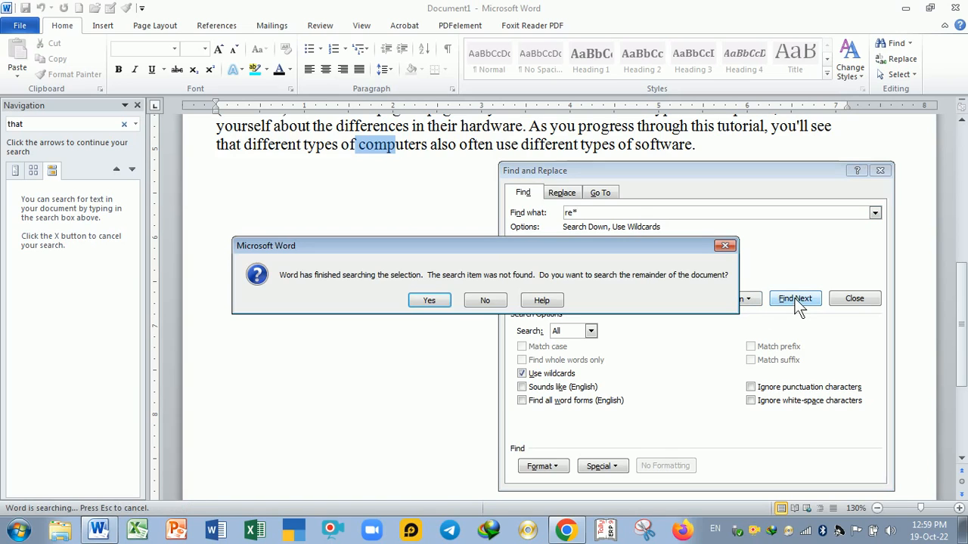
left_click(429, 300)
left_click(48, 125)
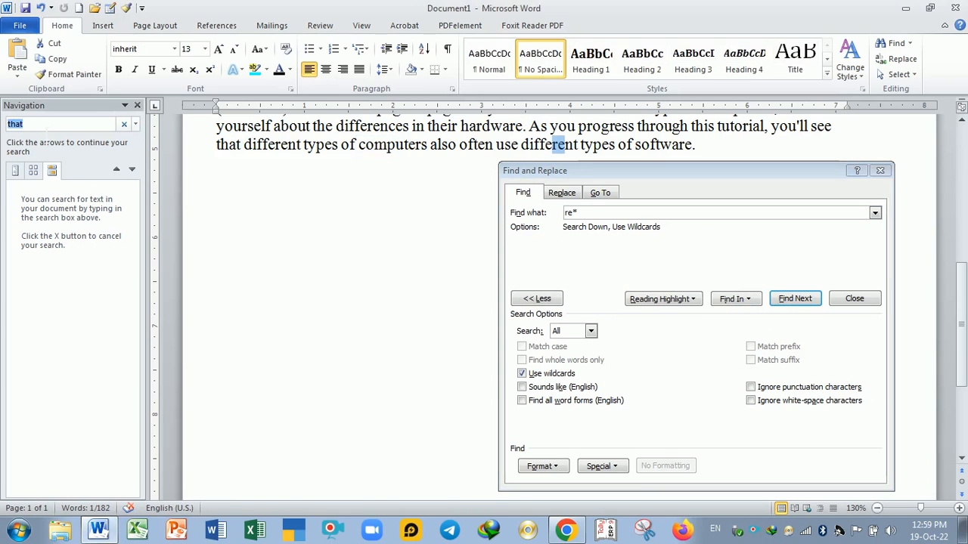
key("BackSpace")
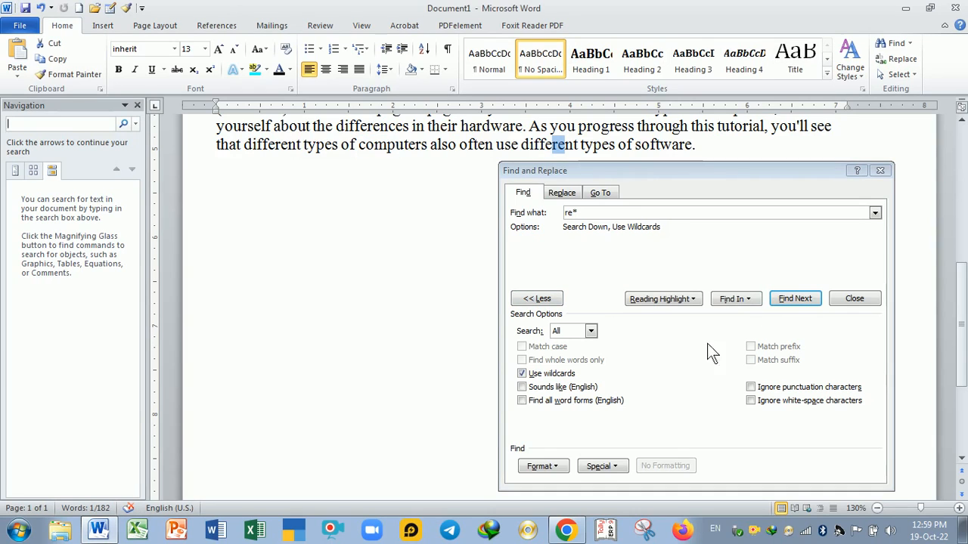
Find further matches of "re*", continuing the search from the beginning of the document.
left_click(790, 298)
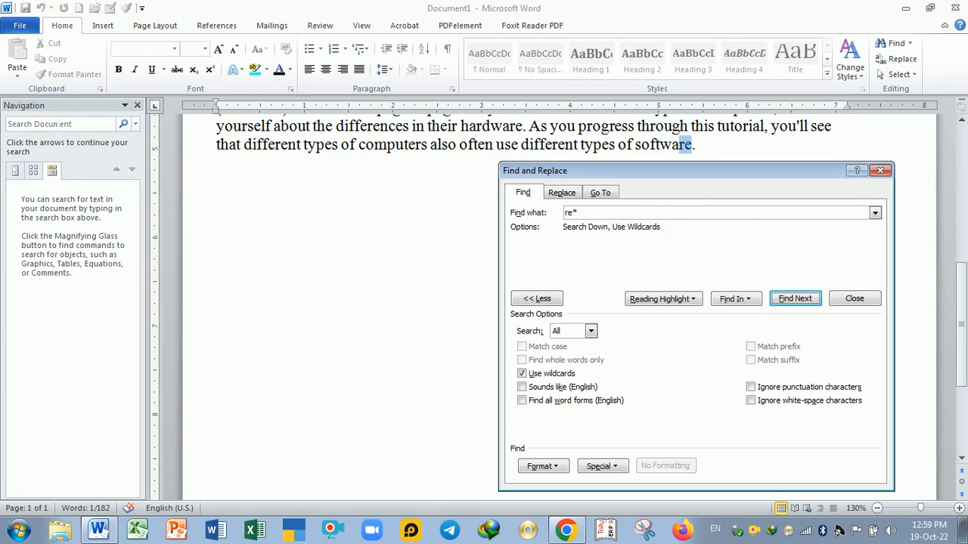
left_click(794, 300)
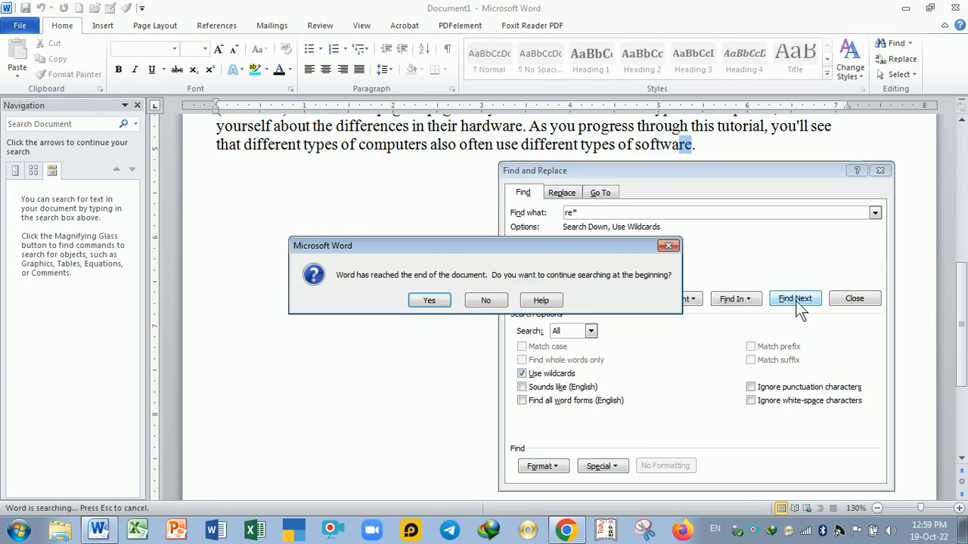
left_click(429, 301)
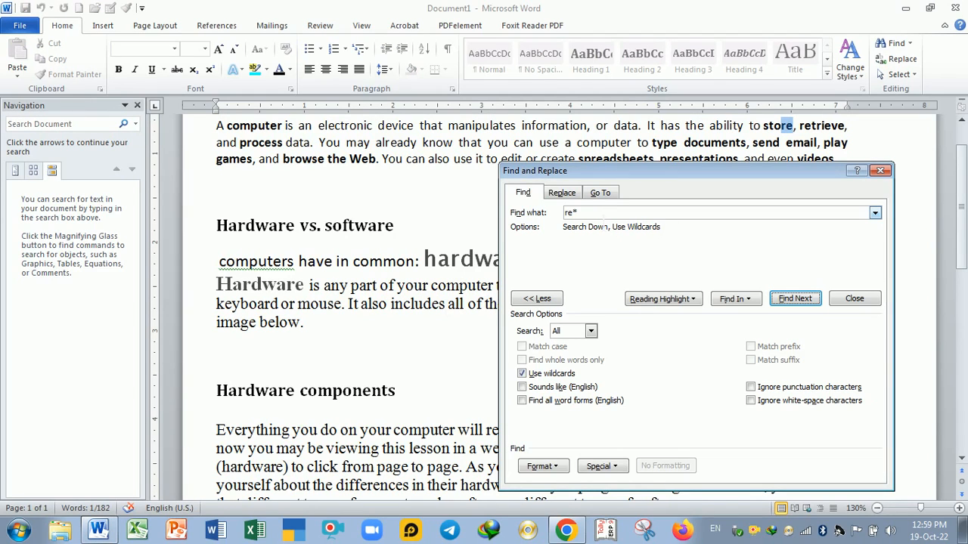
left_click(604, 217)
left_click(522, 387)
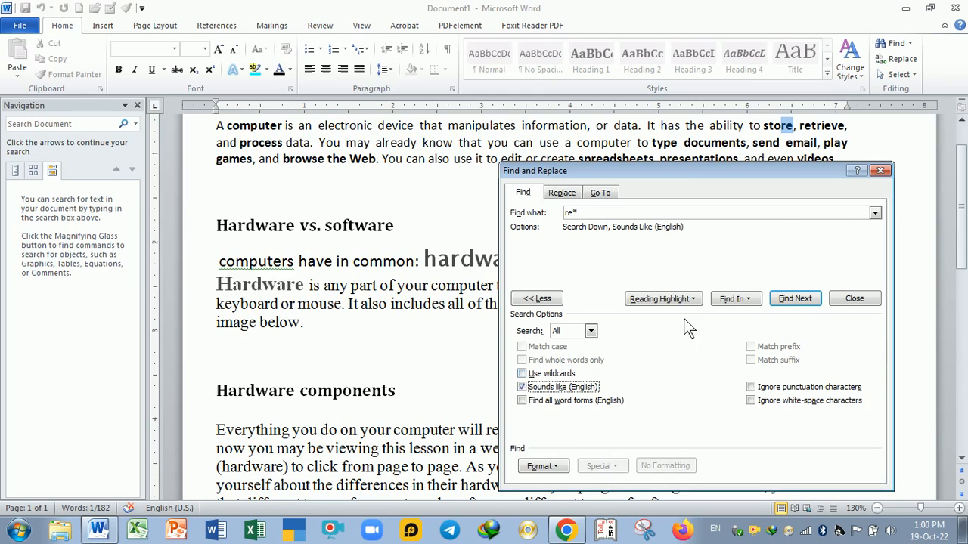
left_click(880, 171)
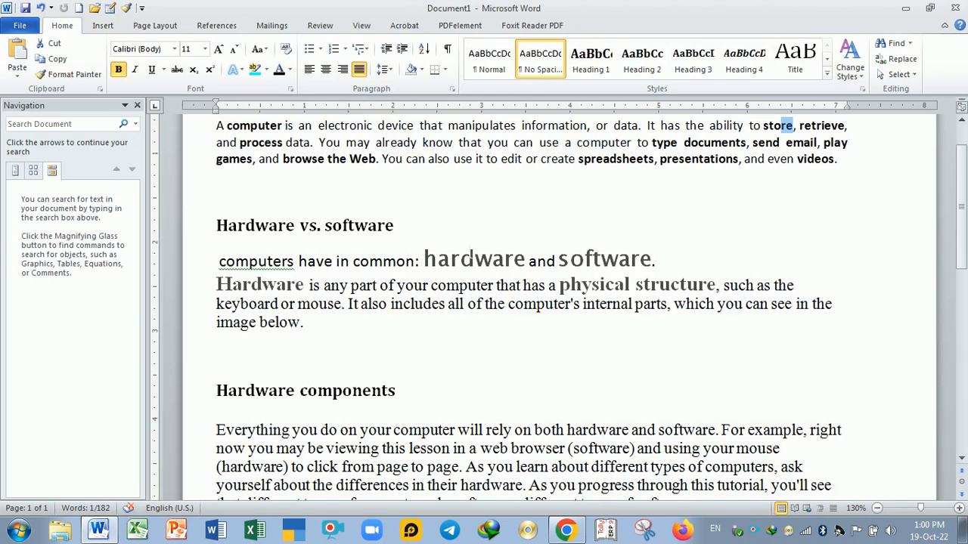
Add the words "Ink" and "Elephant" on separate lines beneath the "Hardware vs. software" heading.
left_click(470, 256)
key("Up")
key("Return")
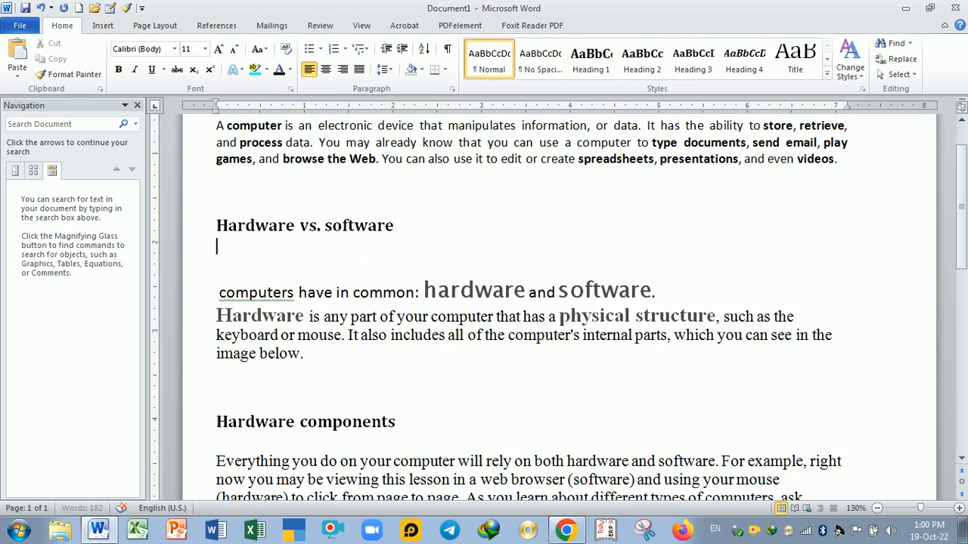
type("ink")
key("Return")
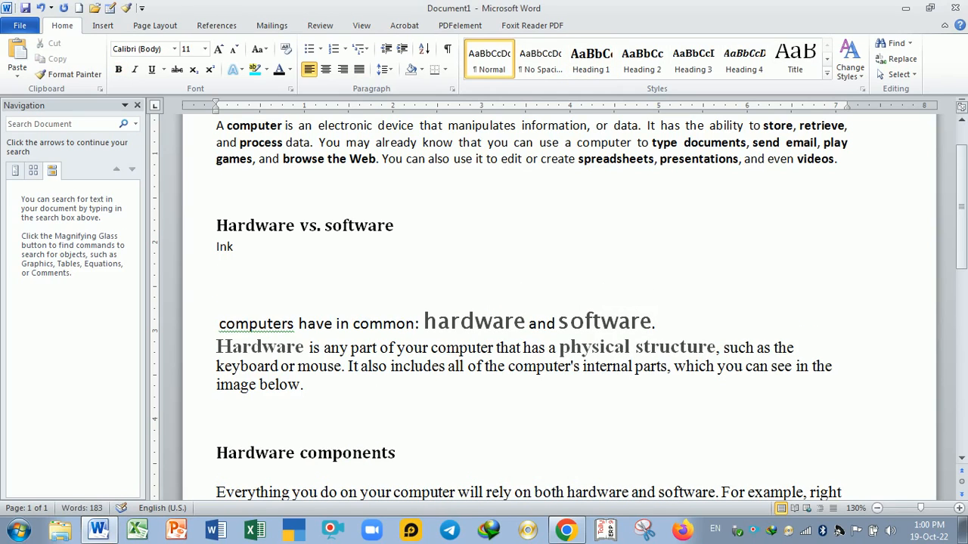
type("elepnat")
key("BackSpace")
key("BackSpace")
key("BackSpace")
type("hant")
key("Return")
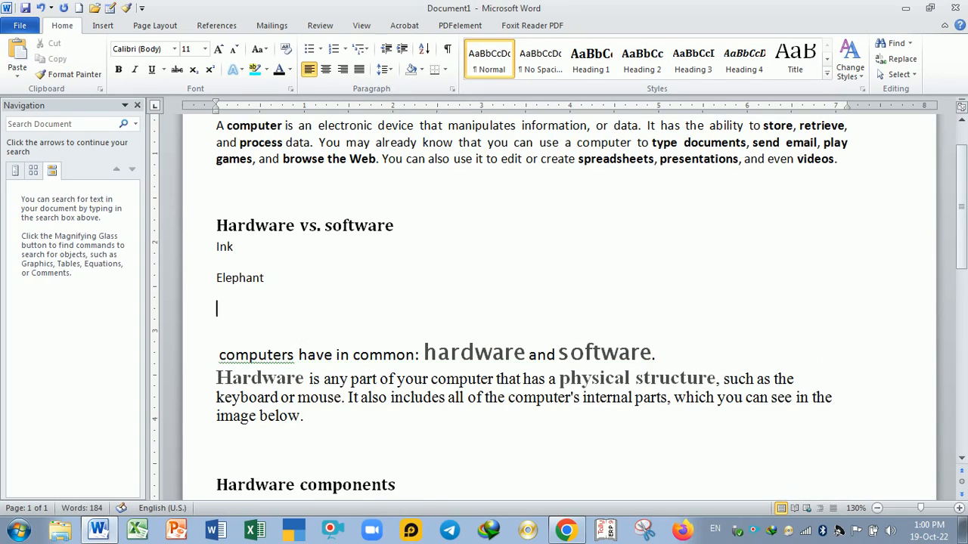
Add "Inkpot", "Delhi" and "deelhi" on separate lines beneath "Elephant".
type("Inkpot")
key("Return")
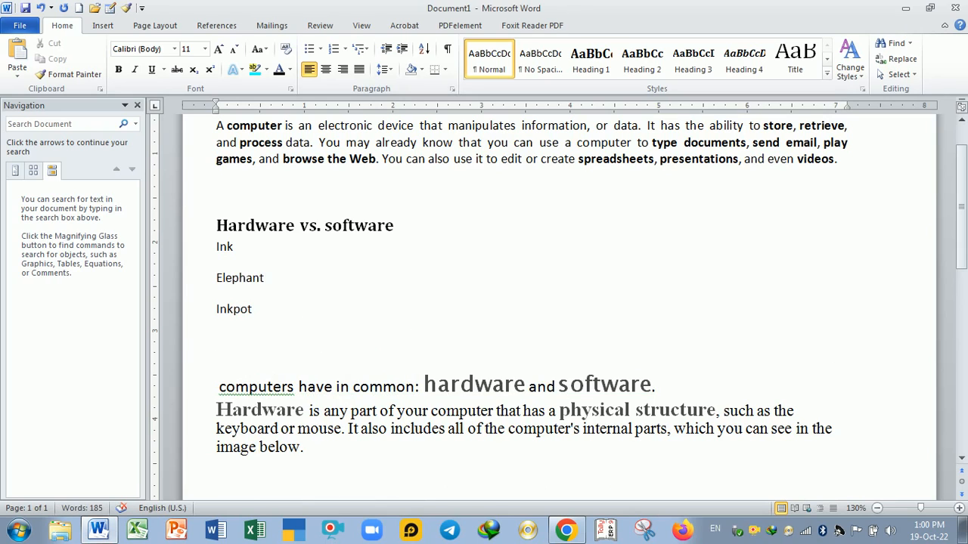
type("delhi")
key("Return")
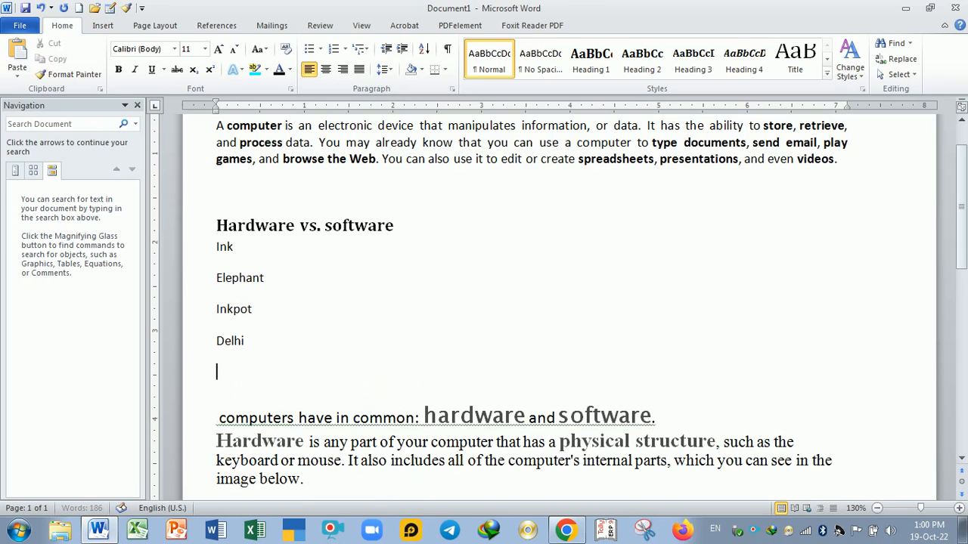
type("deelhi")
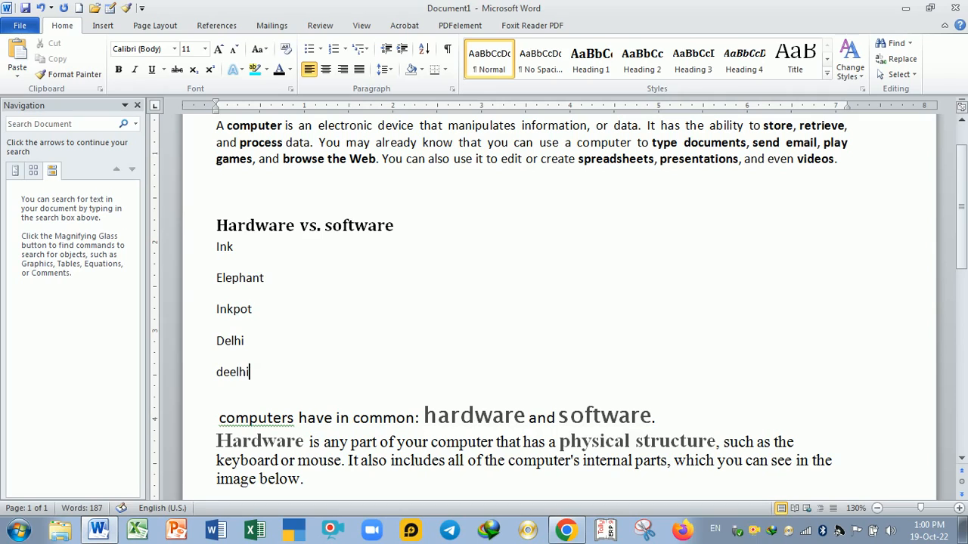
Open Advanced Find from the "Inkpot" line, enable Sounds like (English) and set the search text to "in".
left_click(357, 331)
left_click(910, 44)
left_click(911, 76)
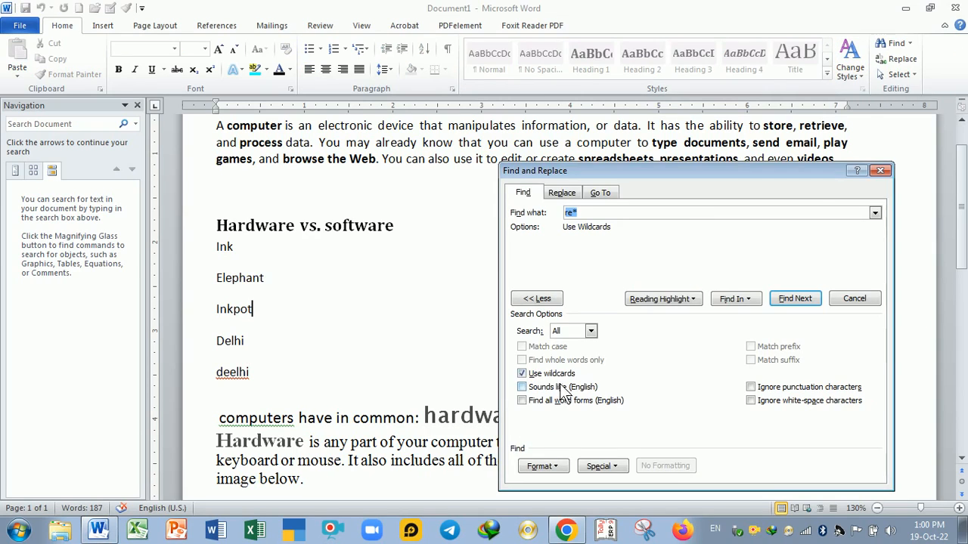
left_click(546, 387)
left_click(590, 213)
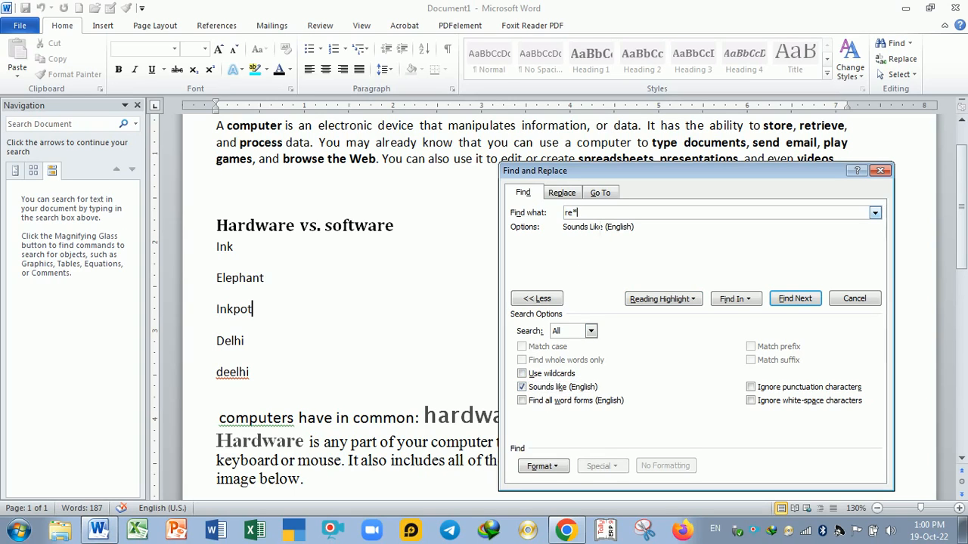
key("BackSpace")
key("BackSpace")
type("in")
Go through the matches that sound like "in" one by one until the whole document has been searched.
left_click(795, 299)
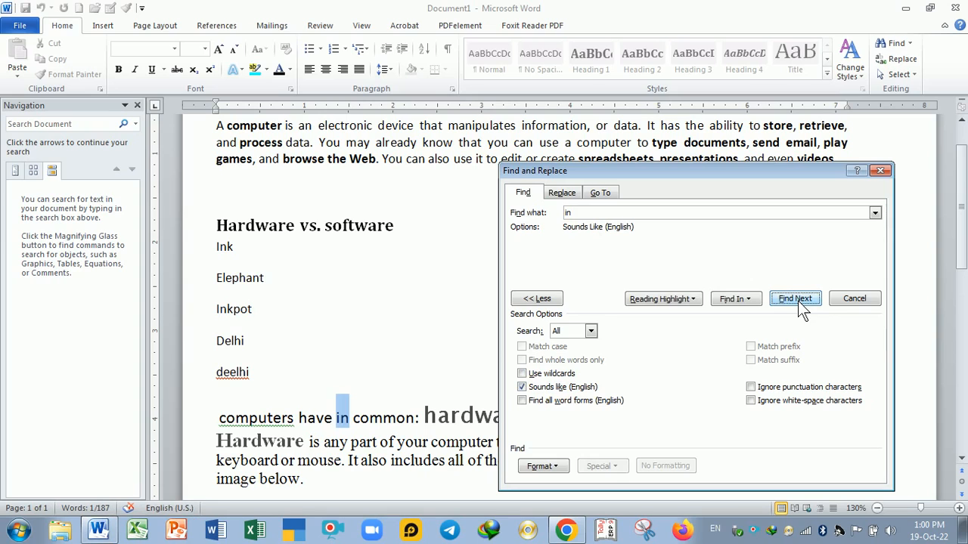
left_click(798, 301)
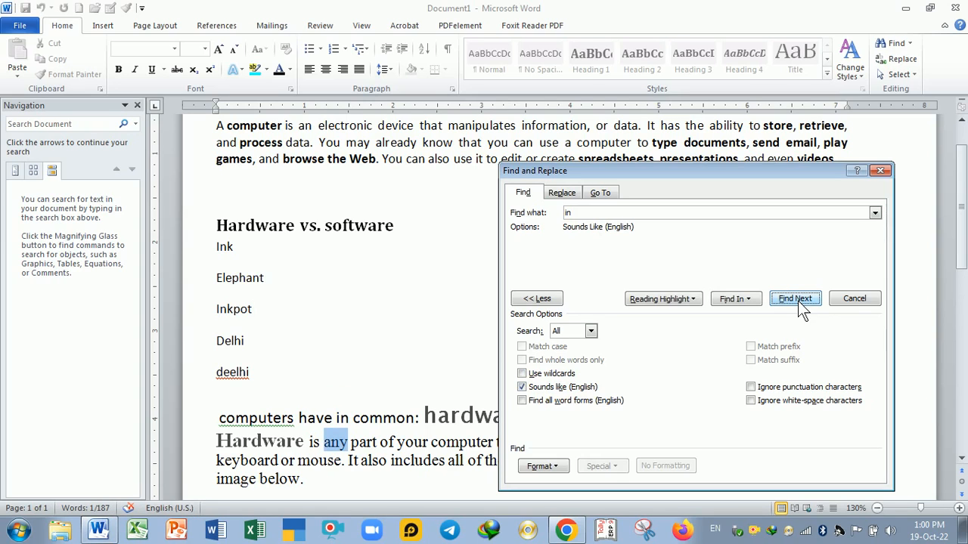
left_click(797, 301)
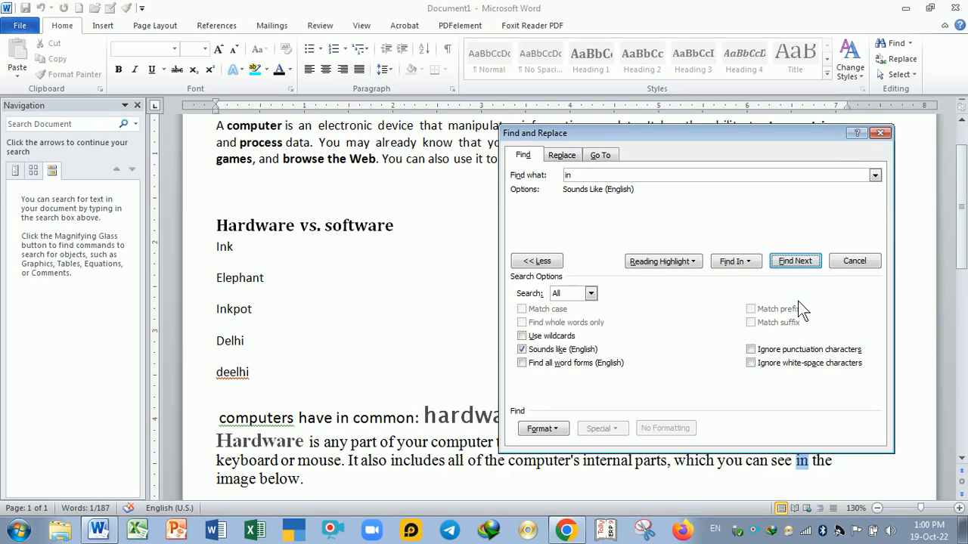
left_click(794, 261)
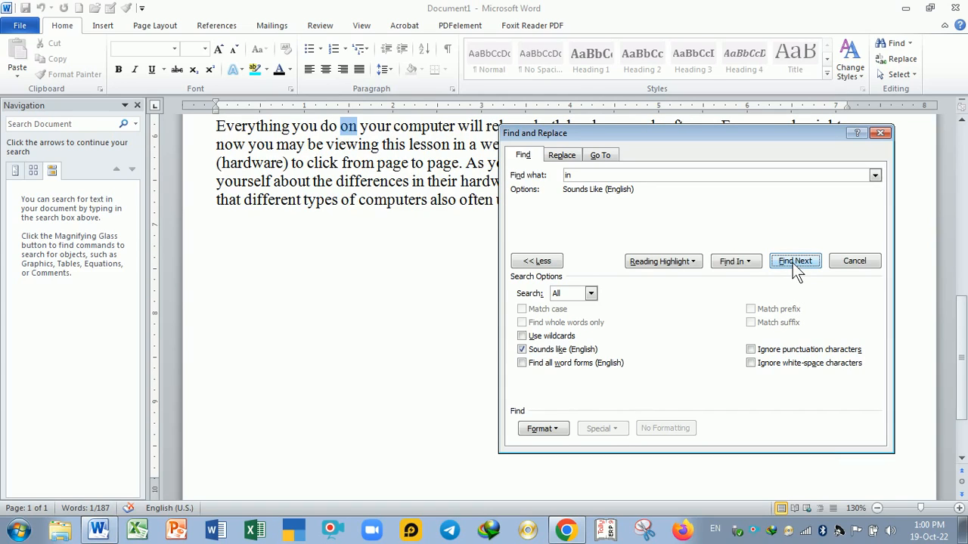
left_click(794, 262)
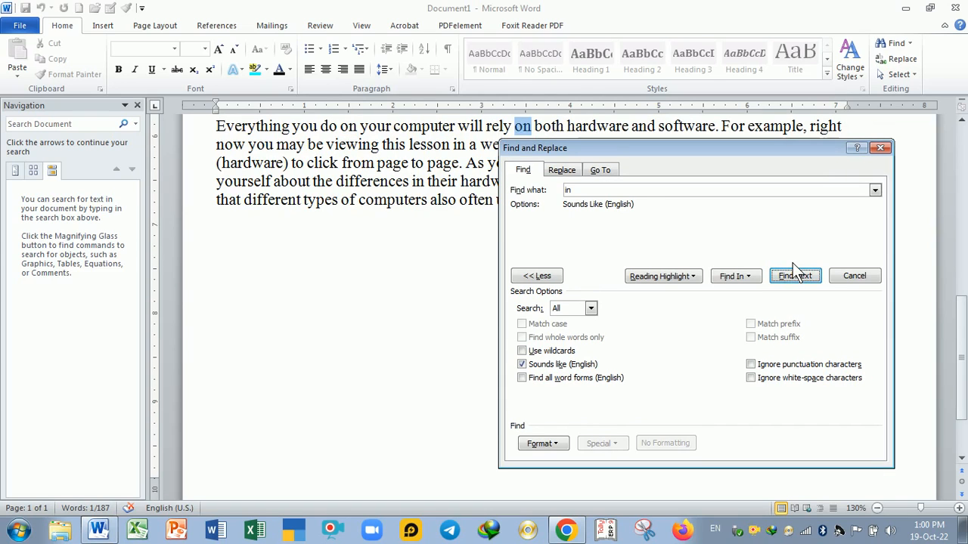
left_click(792, 277)
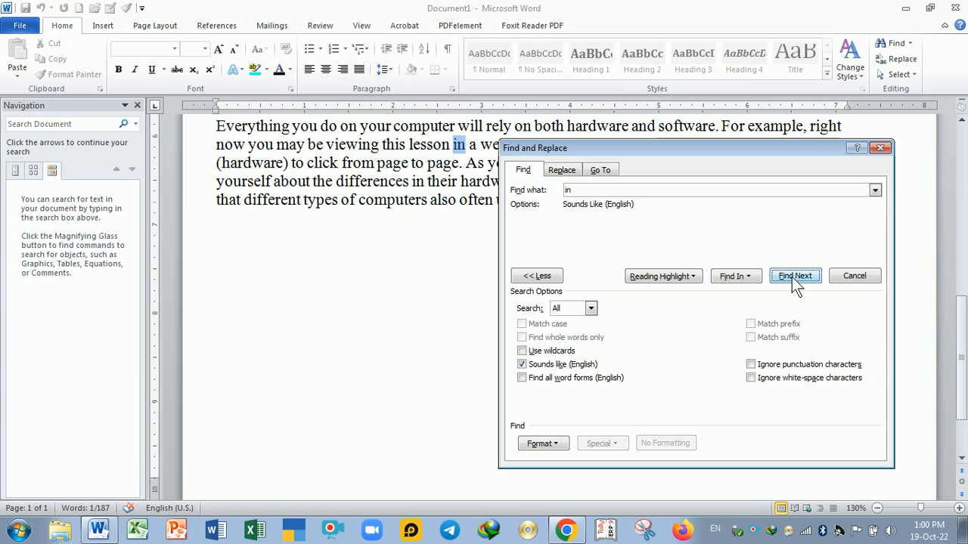
left_click(791, 277)
left_click(792, 277)
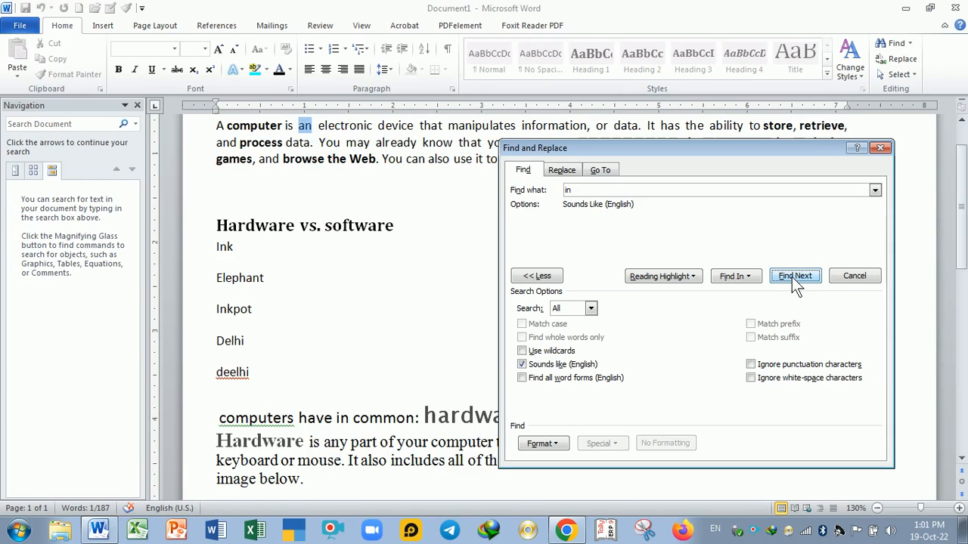
left_click(792, 277)
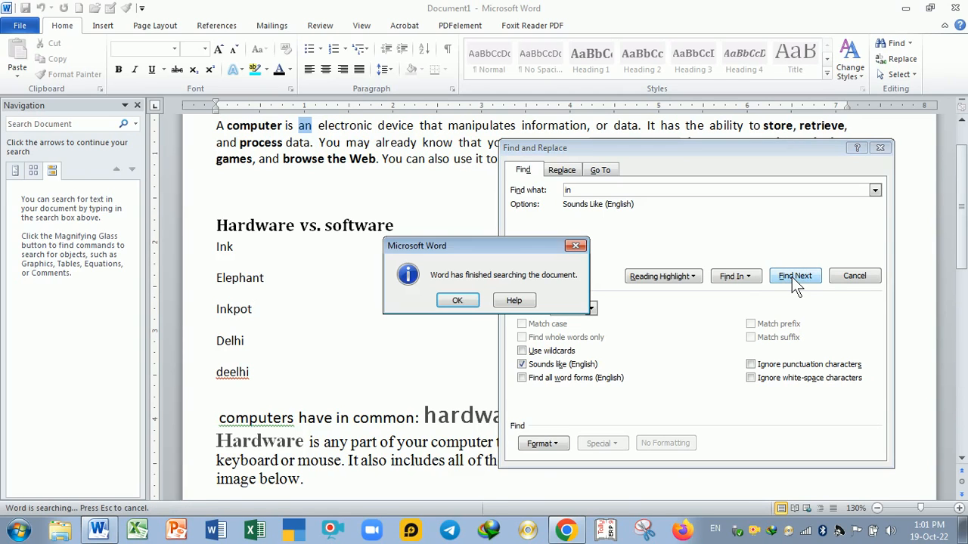
left_click(457, 300)
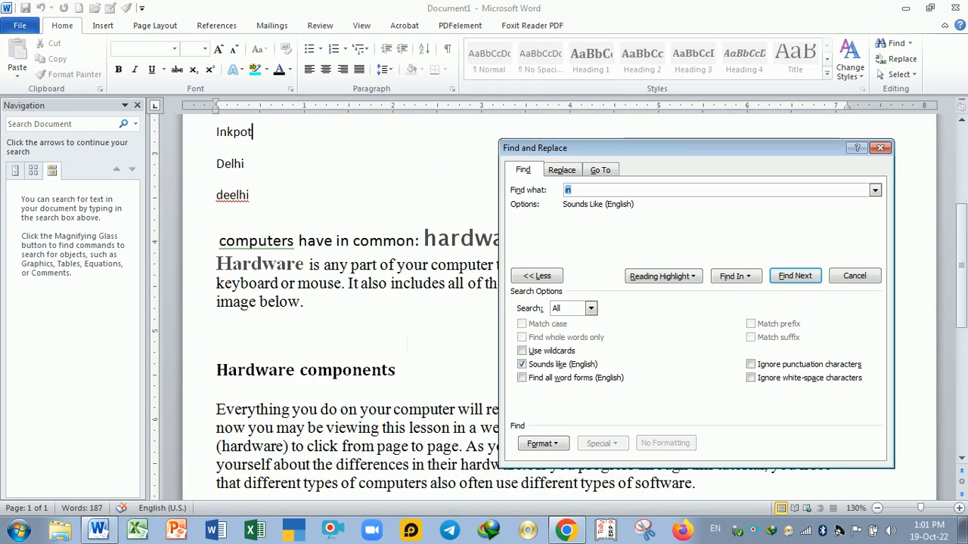
Turn off the Sounds like (English) option and close Find and Replace.
left_click(571, 191)
left_click(527, 366)
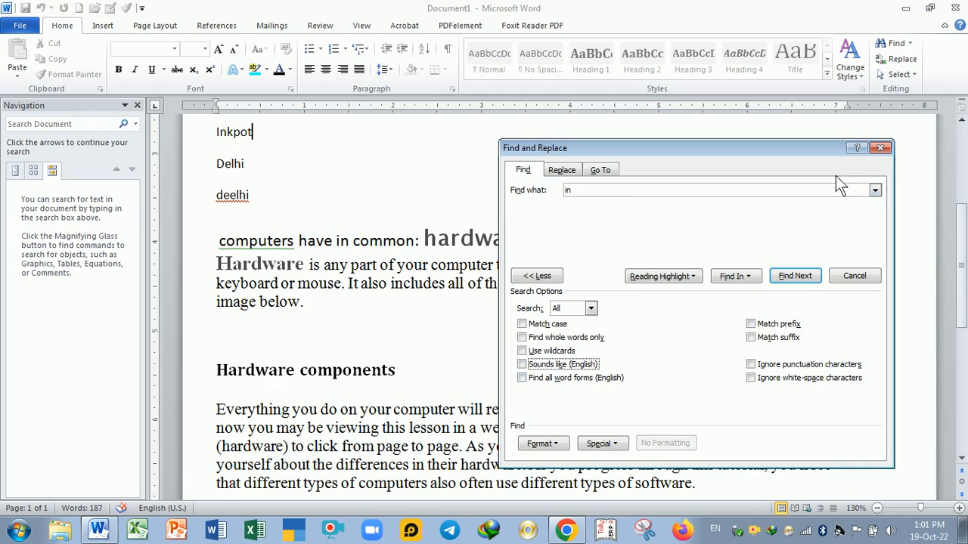
left_click(880, 147)
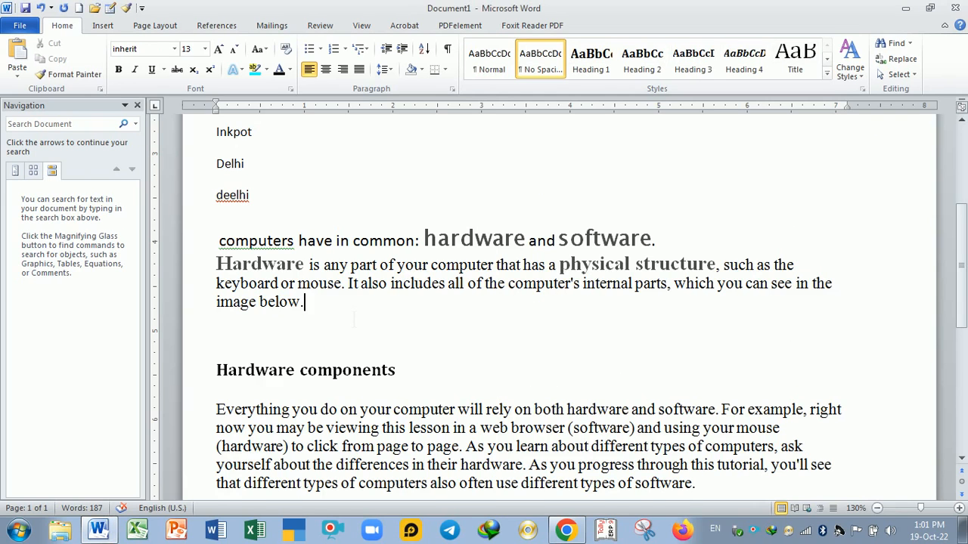
Add the verb forms "Do", "Did" and "Done" on separate lines after the paragraph ending in "image below.".
key("Return")
type("Do")
key("Return")
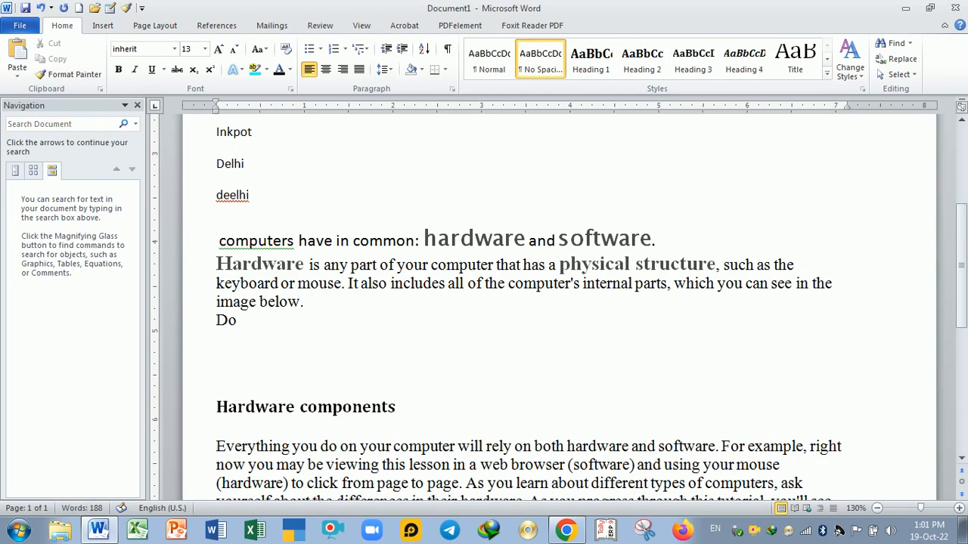
type("did")
key("Return")
type("done")
key("Return")
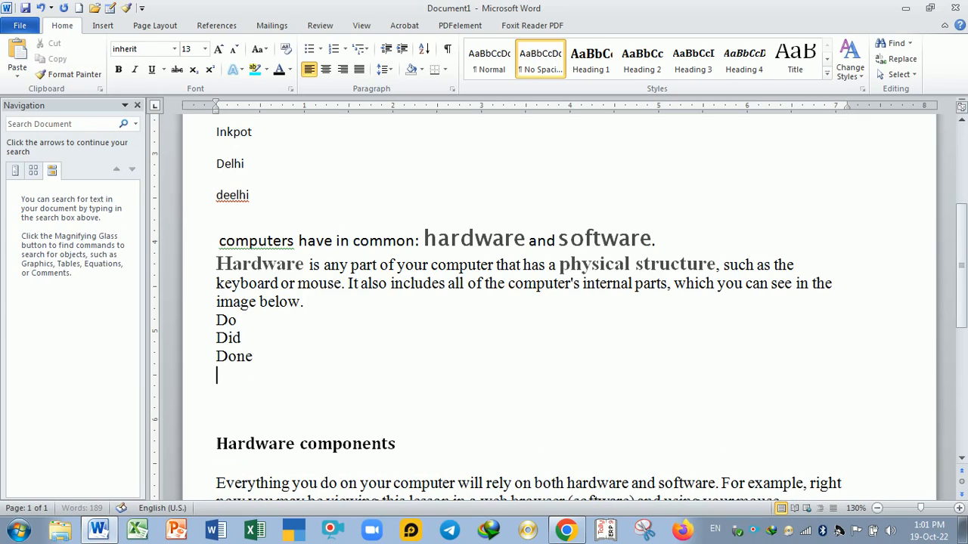
Leave a blank line beneath "Done" and add "Go", "Went" and "Gone" on separate lines.
key("Return")
type("go")
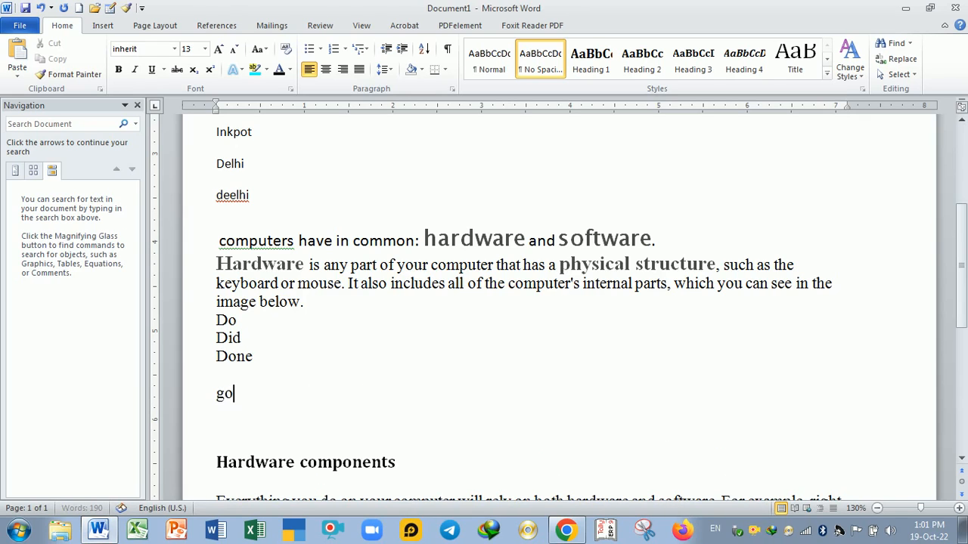
key("Return")
type("went")
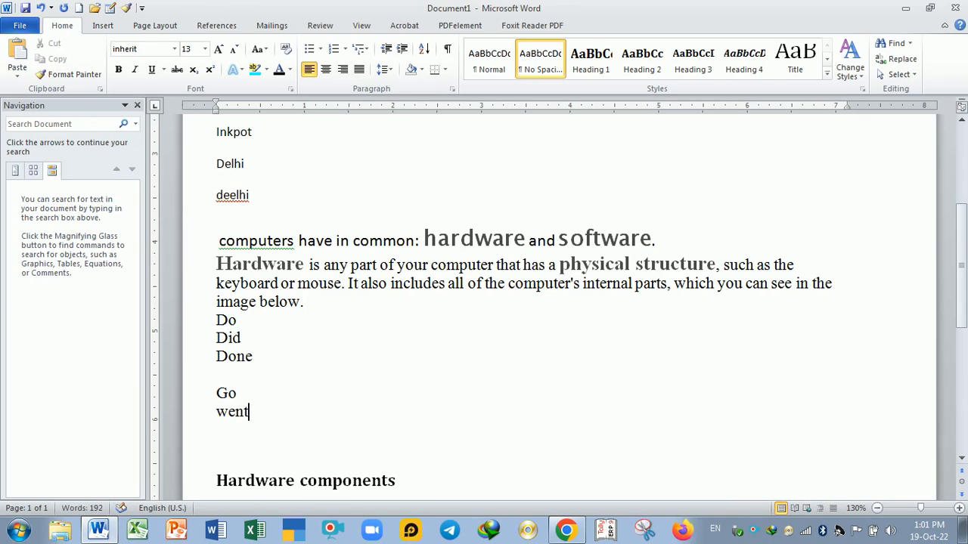
key("Return")
type("gone")
key("Return")
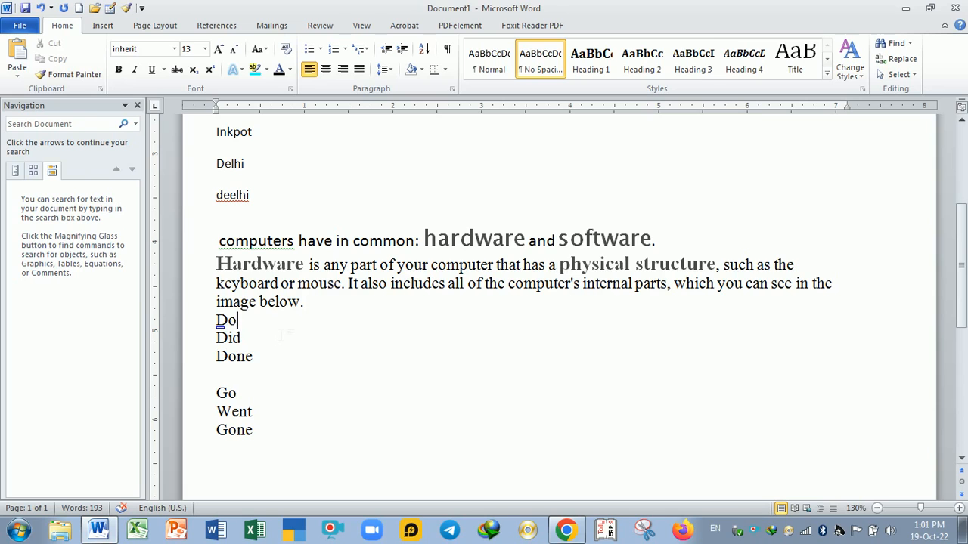
Set up an advanced search for "do" with Find all word forms (English) turned on.
left_click(910, 43)
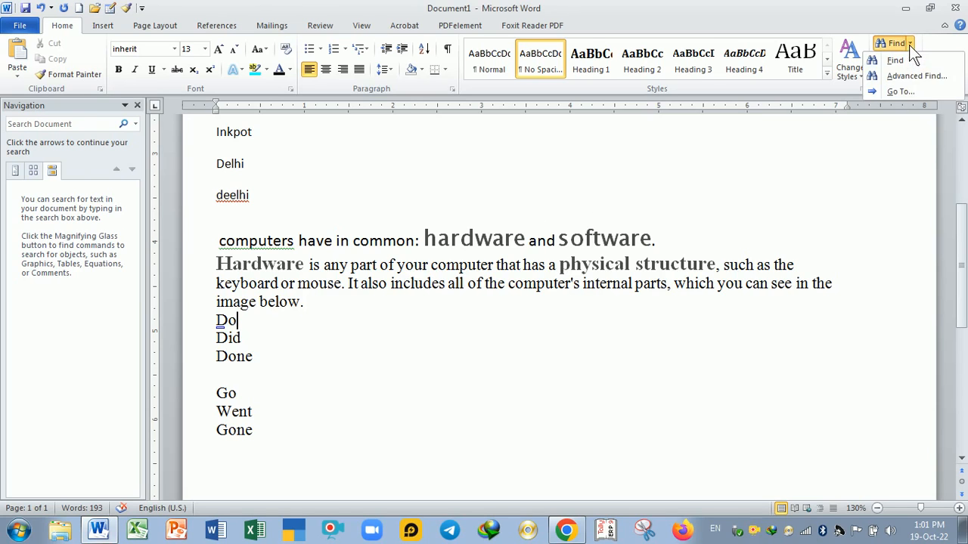
left_click(907, 75)
left_click(532, 380)
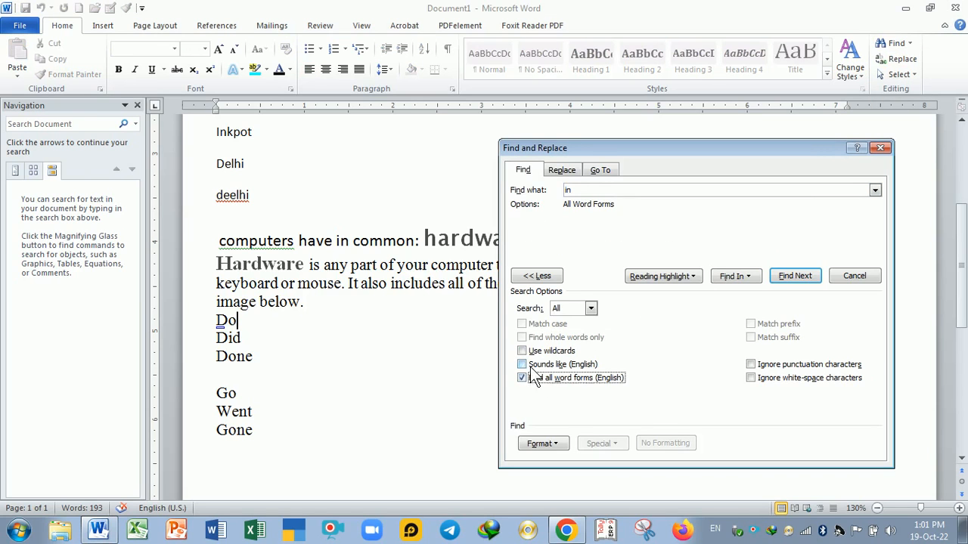
key("BackSpace")
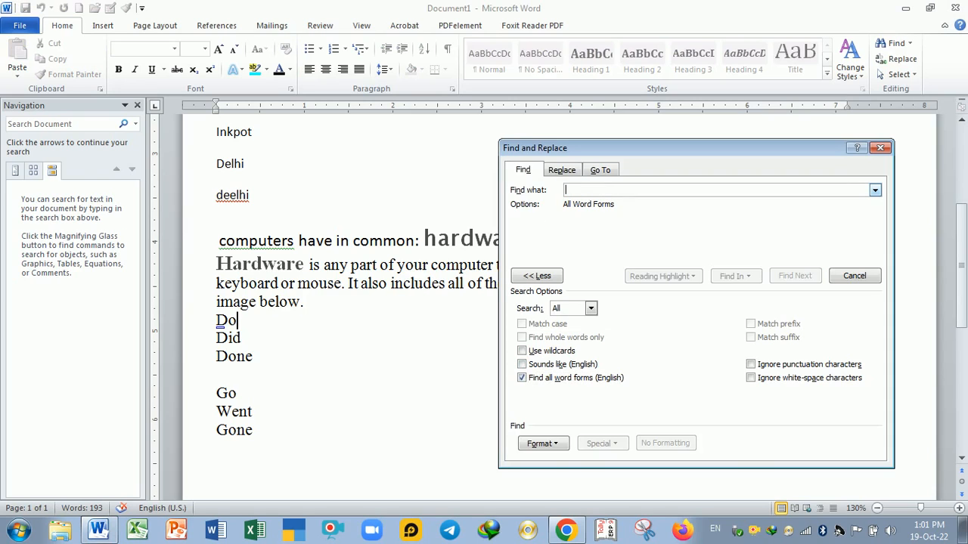
type("do")
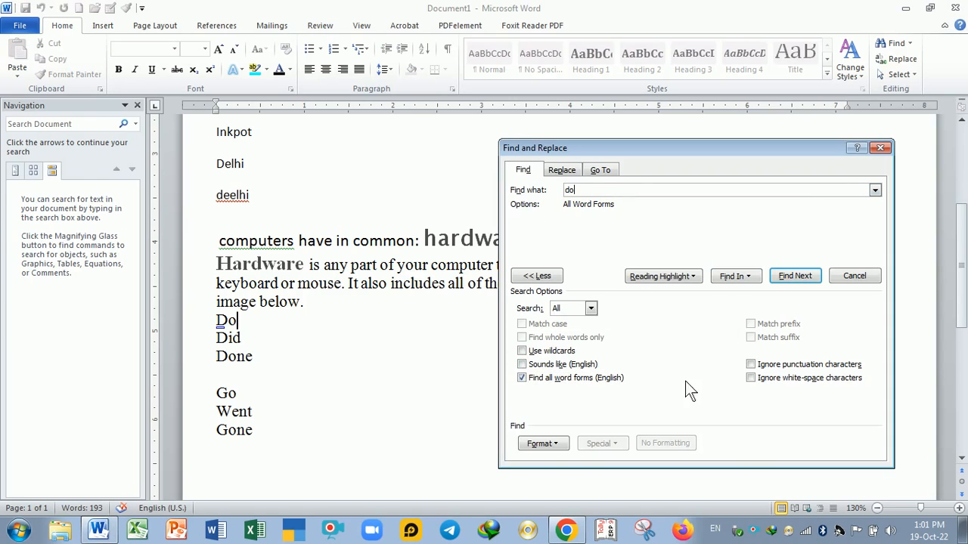
Go through the word-form matches of "do" one by one until the whole document has been searched.
left_click(803, 280)
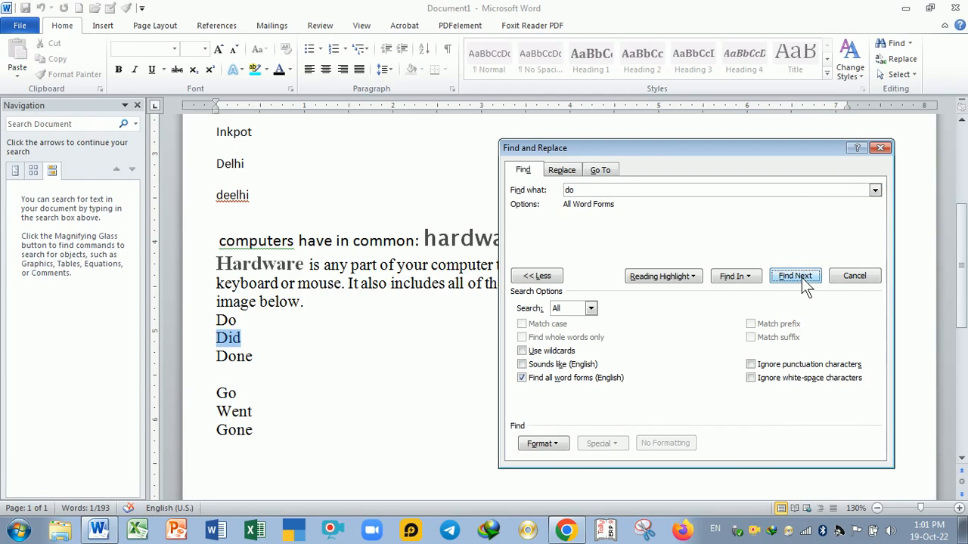
left_click(803, 279)
left_click(803, 279)
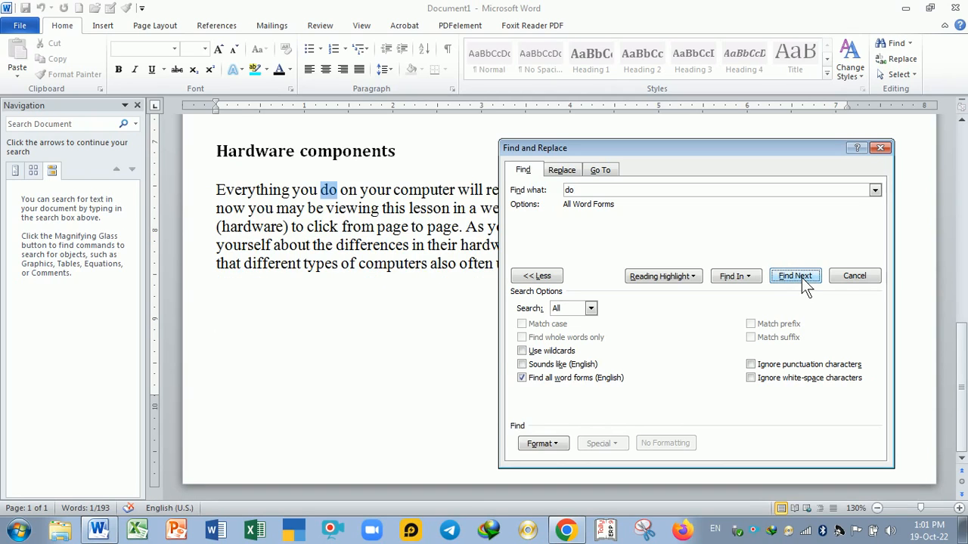
left_click(803, 280)
left_click(803, 280)
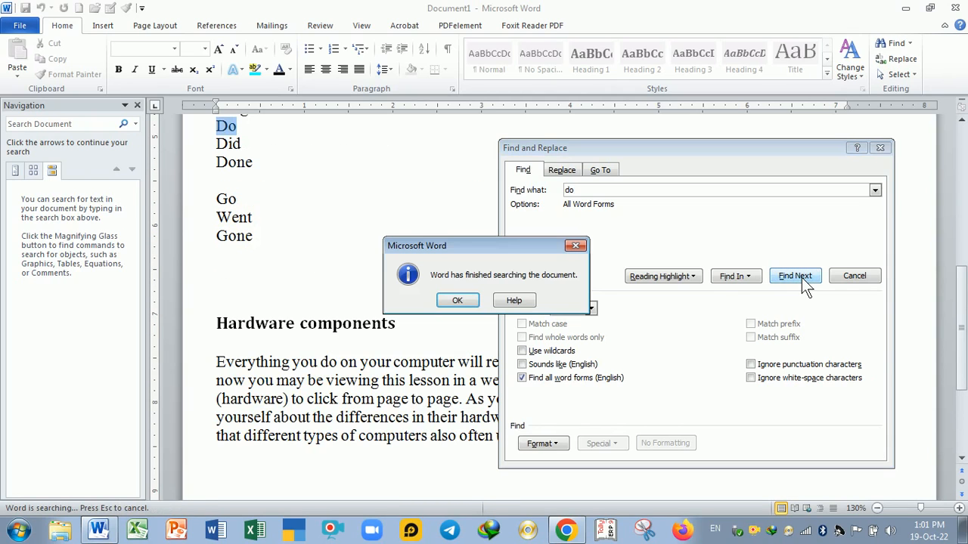
left_click(458, 301)
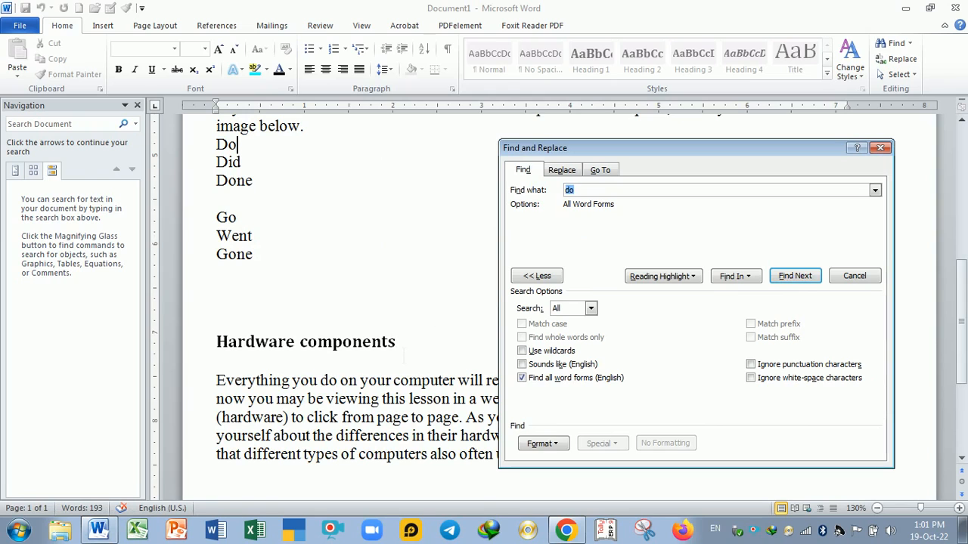
left_click(239, 145)
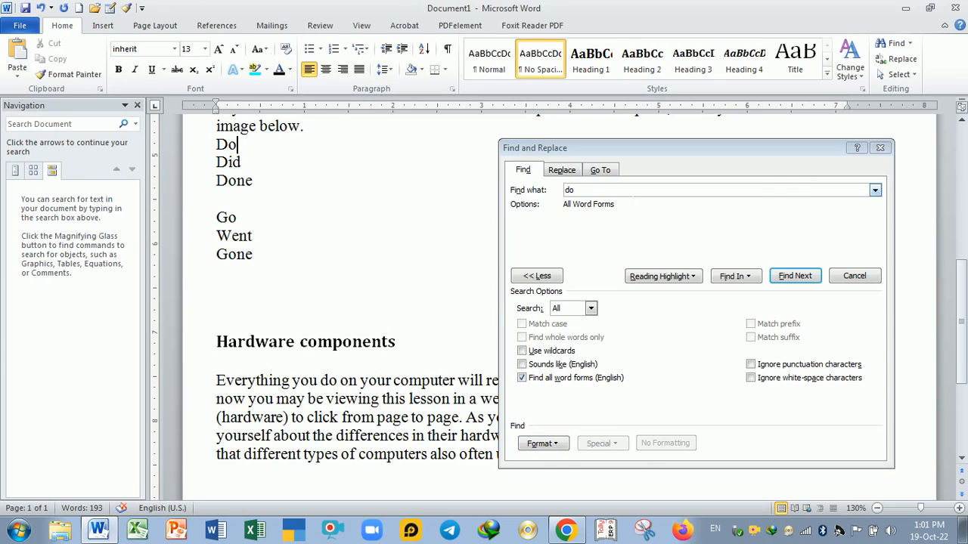
Set "Don't" as the replacement text for "do" and step to the word forms "Did" and "Done".
left_click(569, 172)
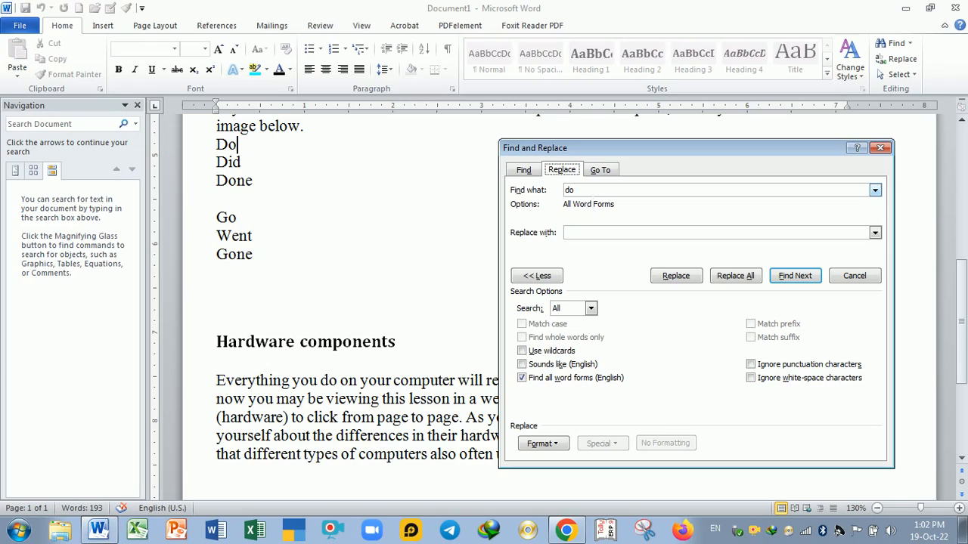
left_click(604, 191)
type("Dont;")
key("BackSpace")
key("BackSpace")
type("'t")
left_click(796, 277)
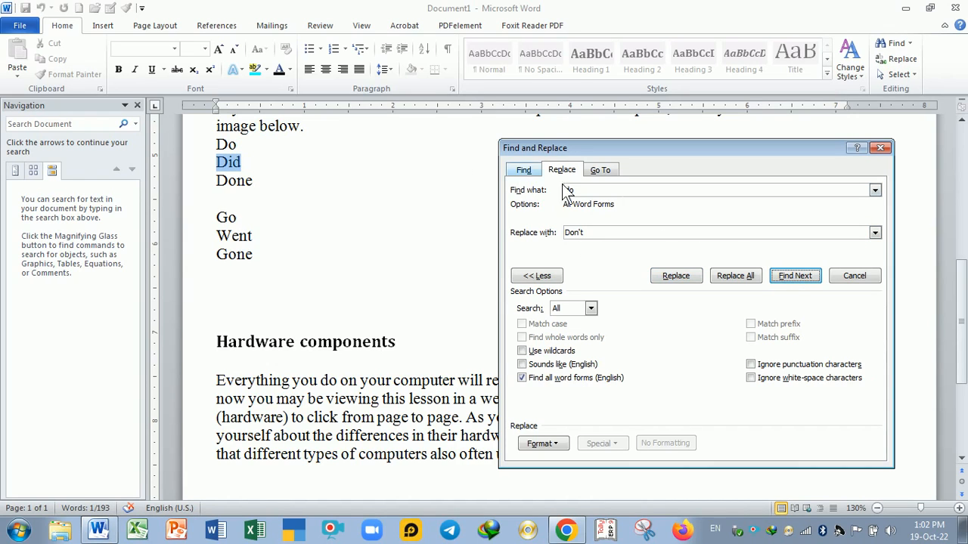
left_click(801, 280)
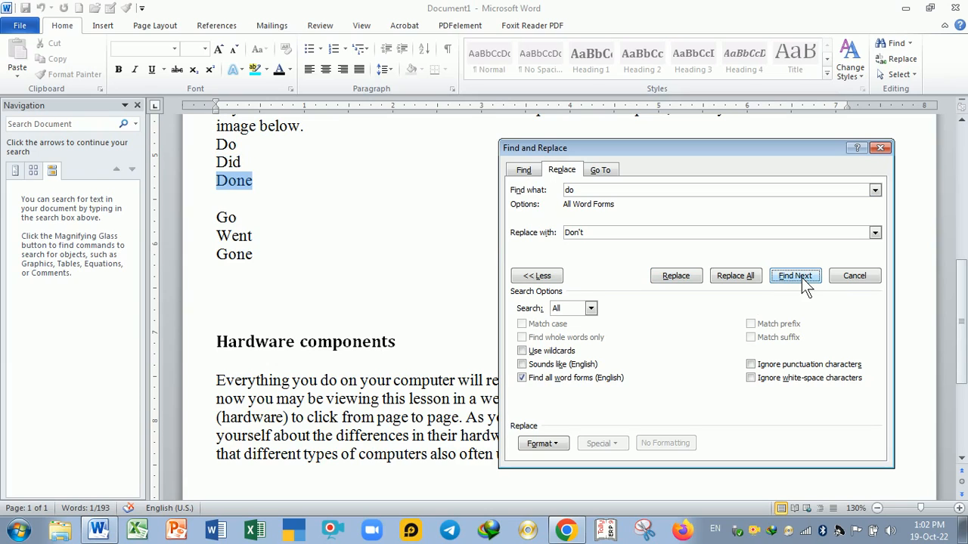
Turn off Find all word forms (English) and replace the "do" in the Hardware components paragraph with "Don't".
left_click(526, 380)
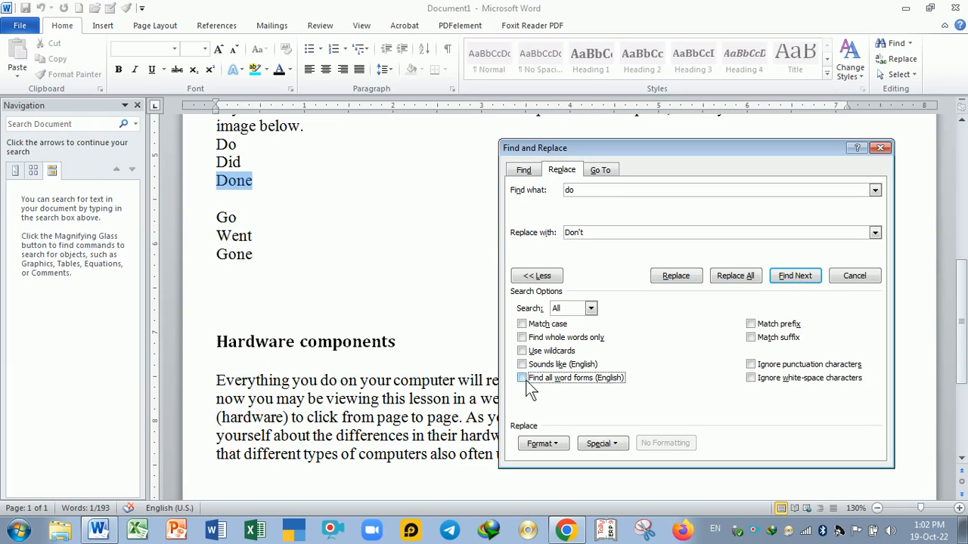
left_click(792, 277)
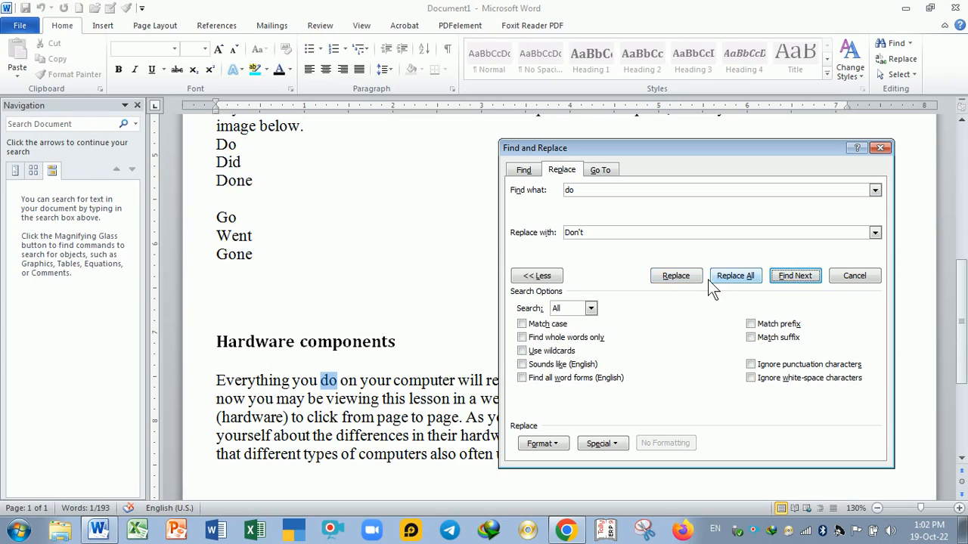
left_click(679, 278)
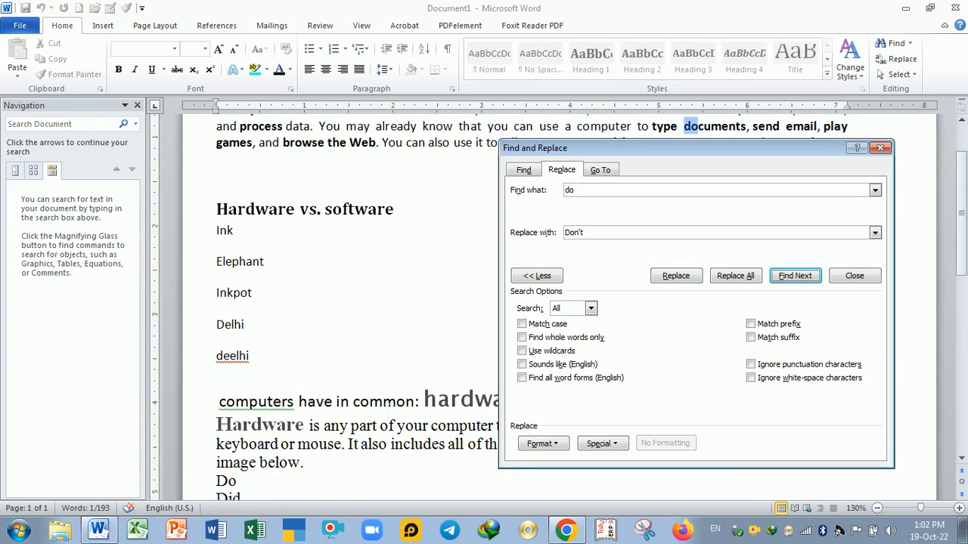
Skip the match inside "documents" and replace the standalone "Do" above "Did" with "Don't".
left_click(797, 277)
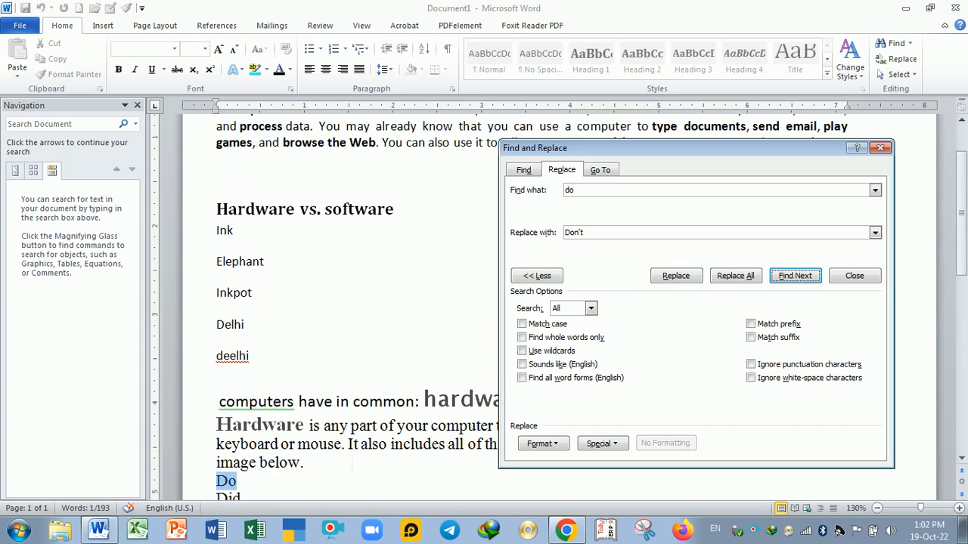
left_click(684, 281)
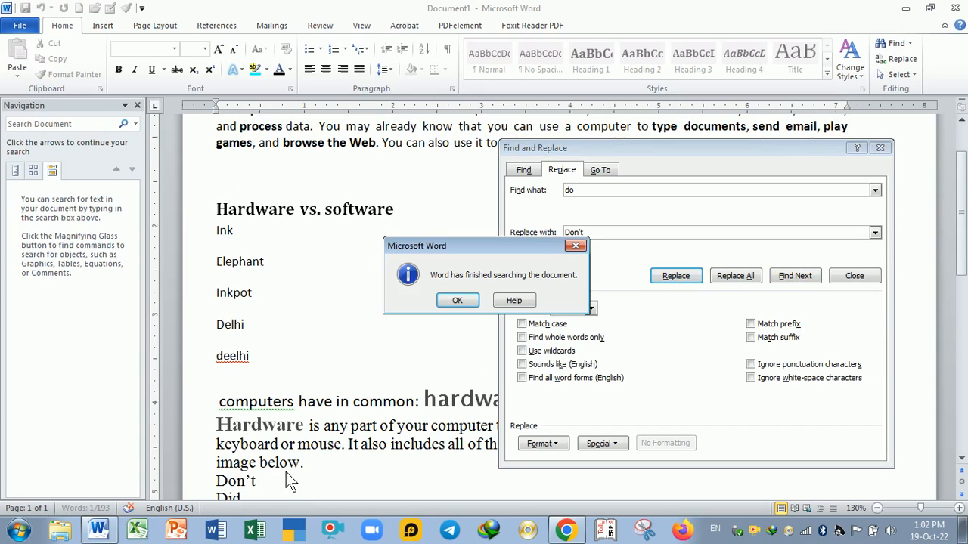
left_click(457, 300)
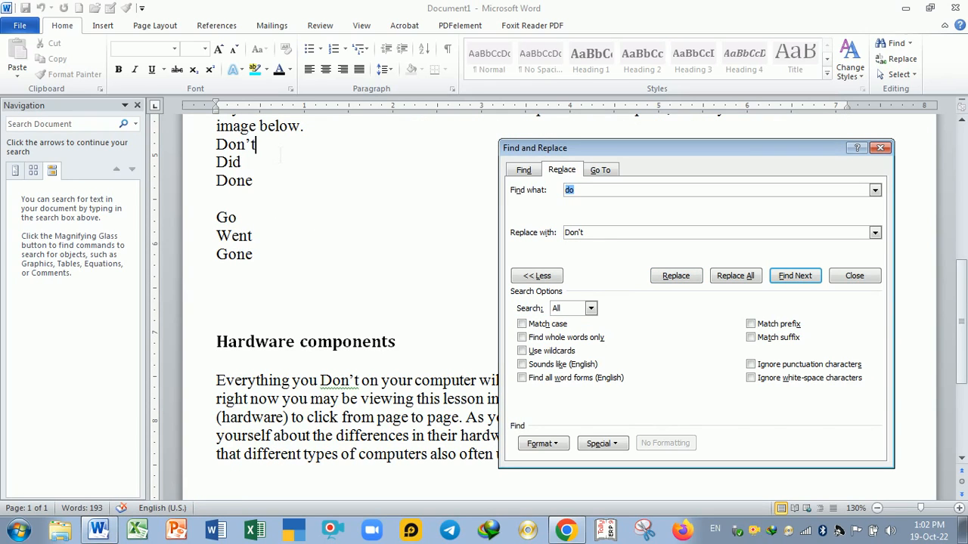
Replace all occurrences of "do" in the document with "Don't".
left_click(586, 232)
left_click(524, 170)
left_click(564, 172)
left_click(603, 237)
left_click(735, 276)
left_click(459, 302)
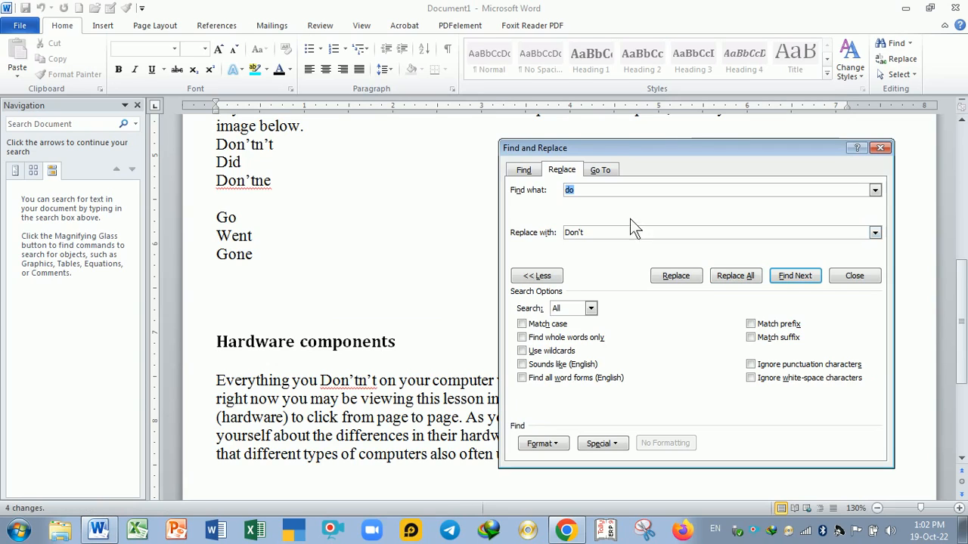
Undo the Replace All and the single replacement of the "Do" line.
left_click(603, 191)
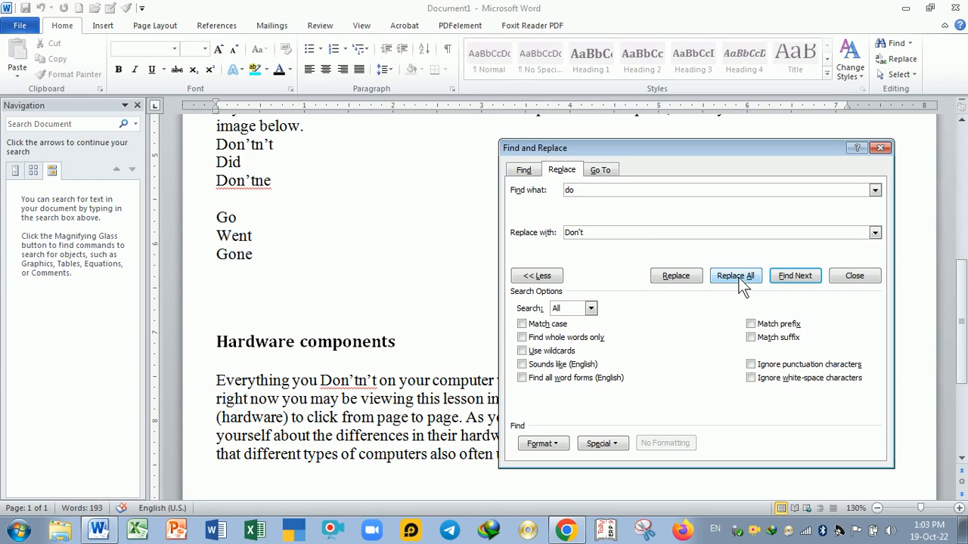
left_click(425, 328)
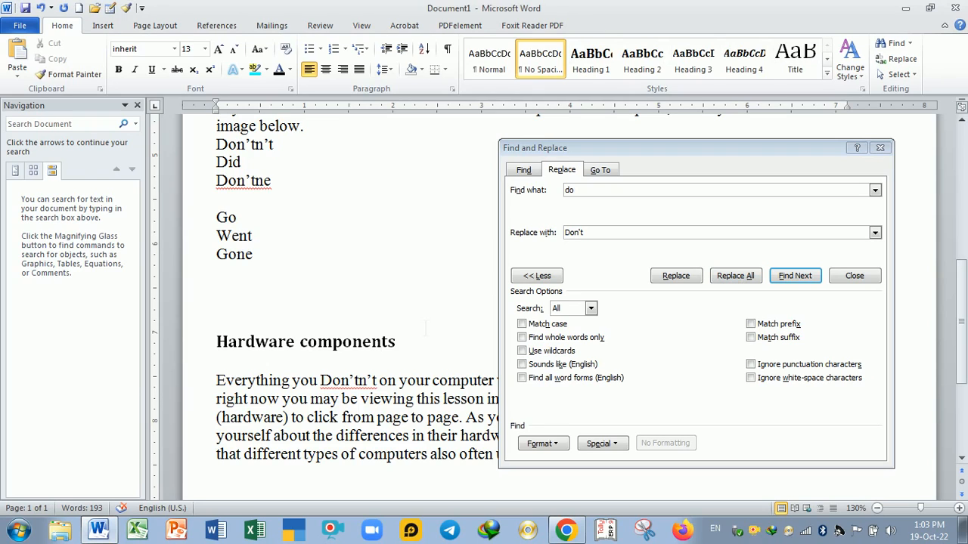
key("ctrl+z")
key("ctrl+z")
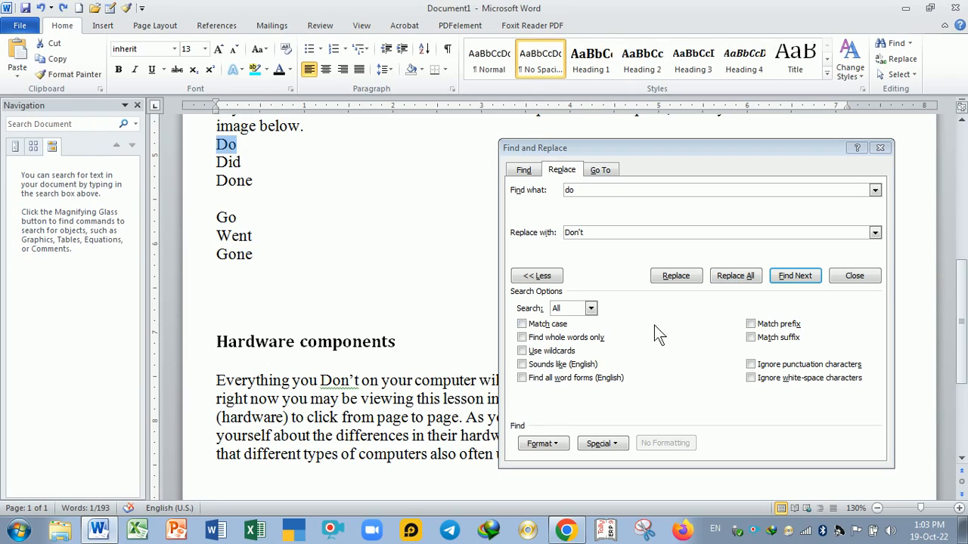
View the Go To options in Find and Replace, close the dialog, and close the Navigation pane.
left_click(595, 177)
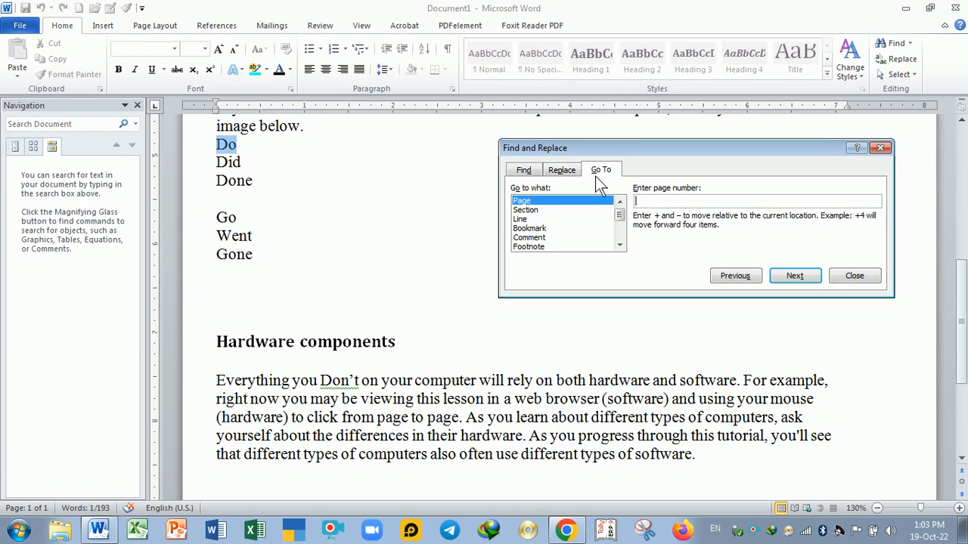
left_click(853, 276)
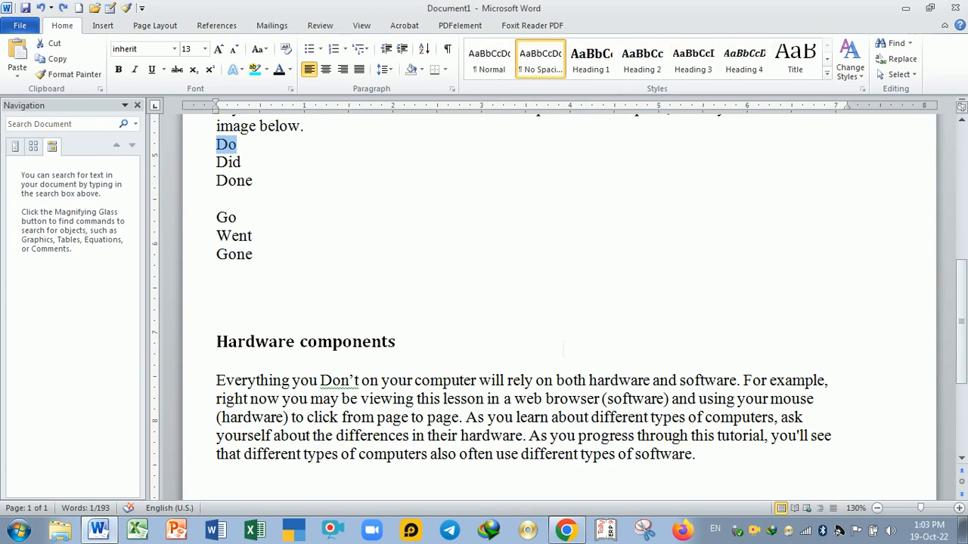
scroll(846, 280, "up", 5)
left_click(137, 105)
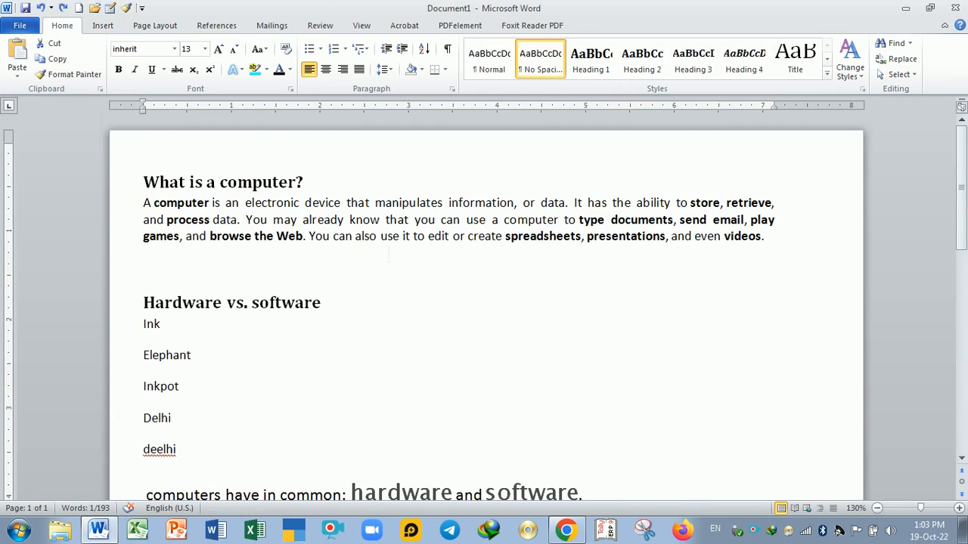
Copy the whole document and paste it repeatedly until it fills 16 pages, and place the cursor after the first "Hardware vs. software" heading.
key("ctrl+a")
key("ctrl+v")
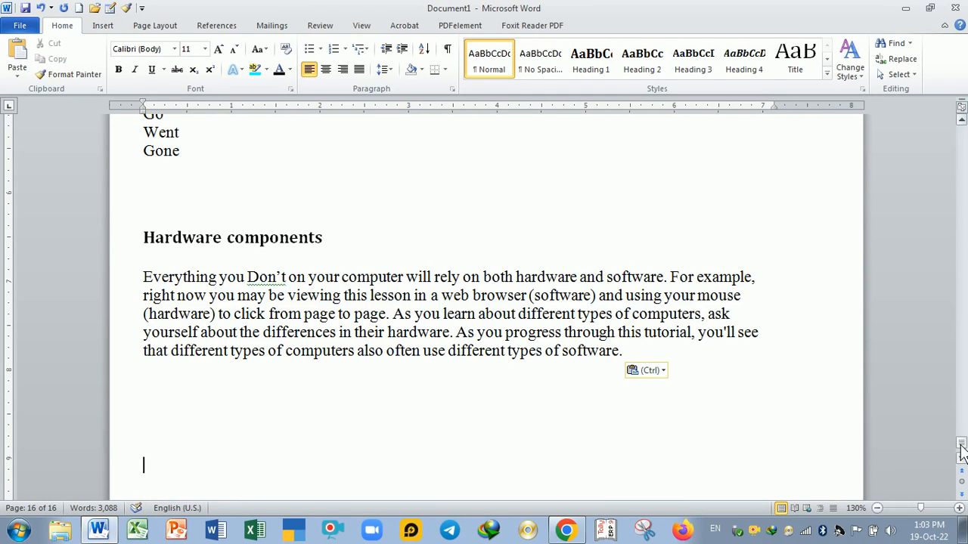
left_click_drag(961, 443, 961, 132)
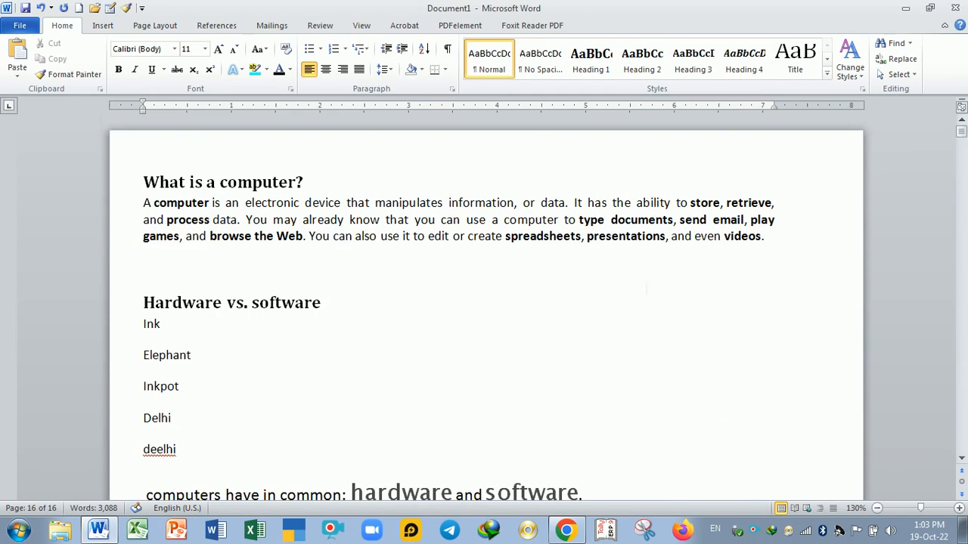
left_click(641, 284)
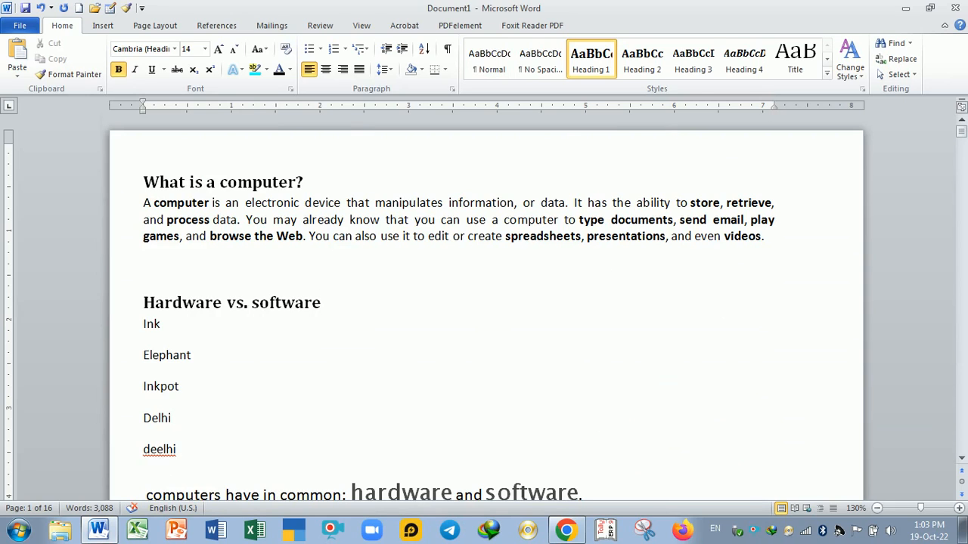
Go to page 15 of the document using Go To.
key("ctrl+g")
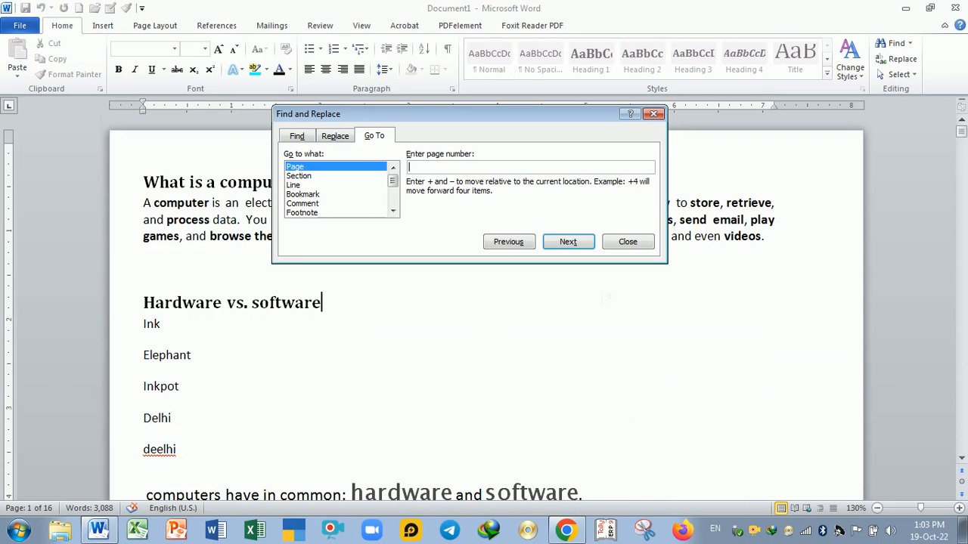
left_click(655, 113)
left_click(909, 43)
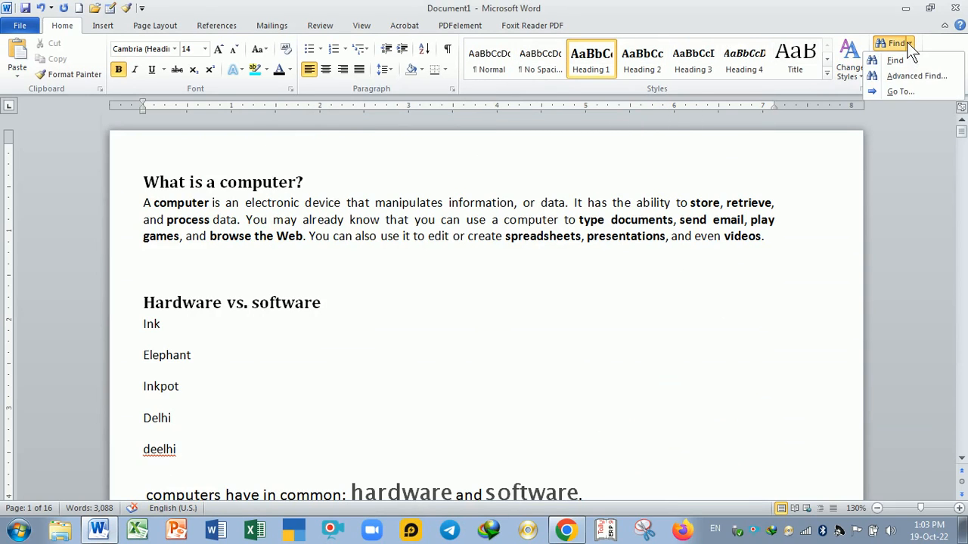
left_click(900, 91)
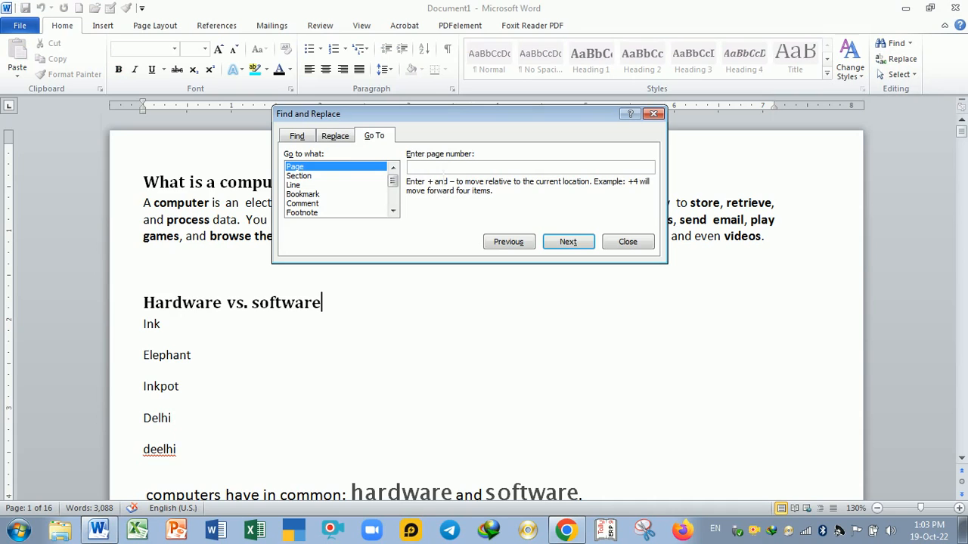
left_click(533, 304)
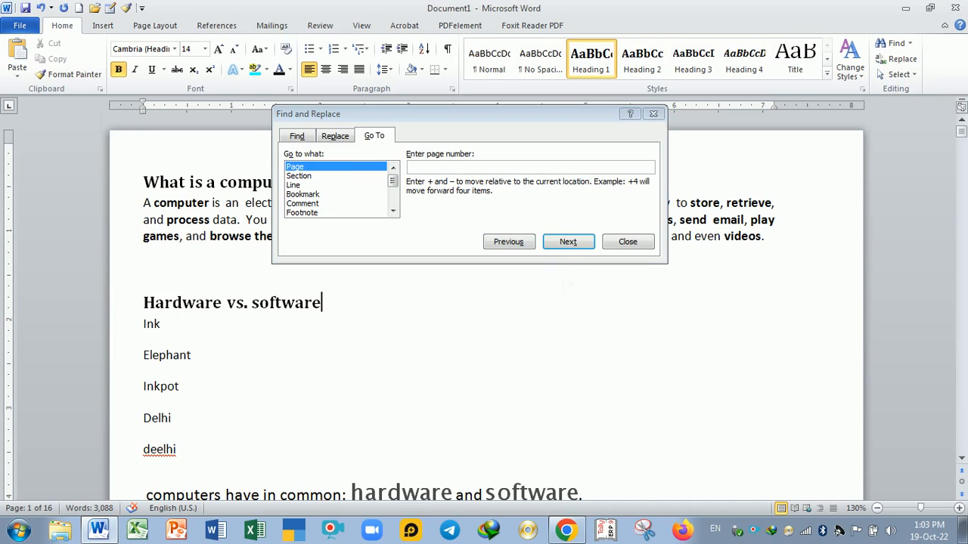
scroll(538, 333, "down", 13)
scroll(537, 376, "up", 5)
scroll(538, 375, "up", 9)
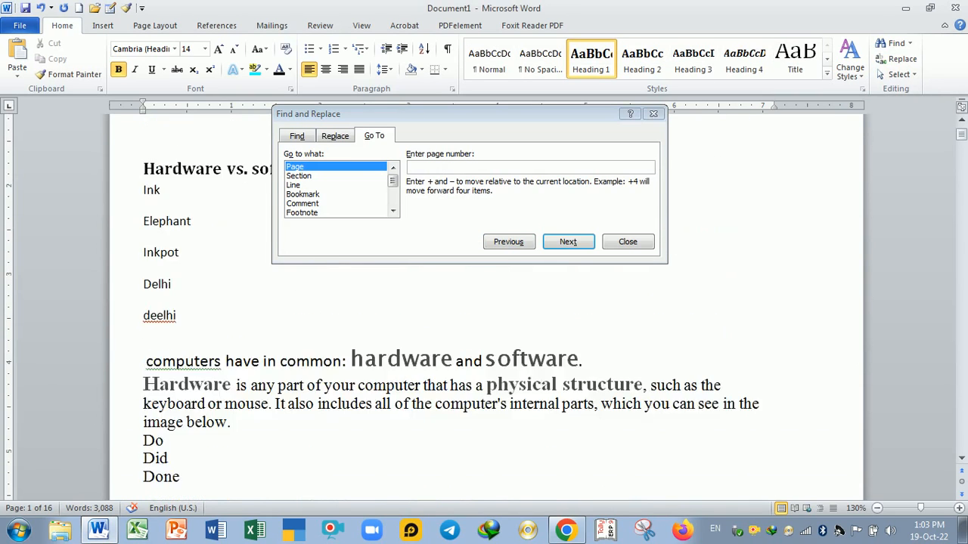
left_click(439, 170)
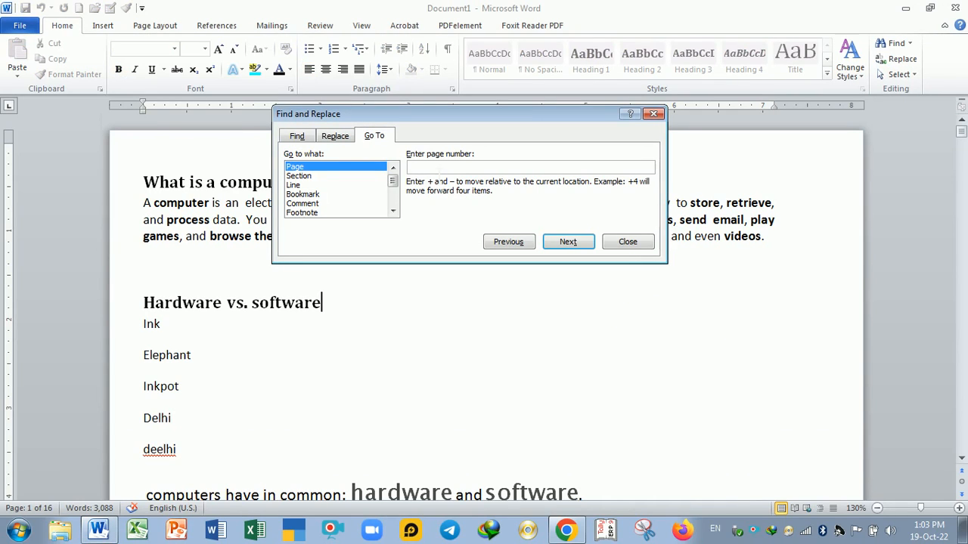
type("15")
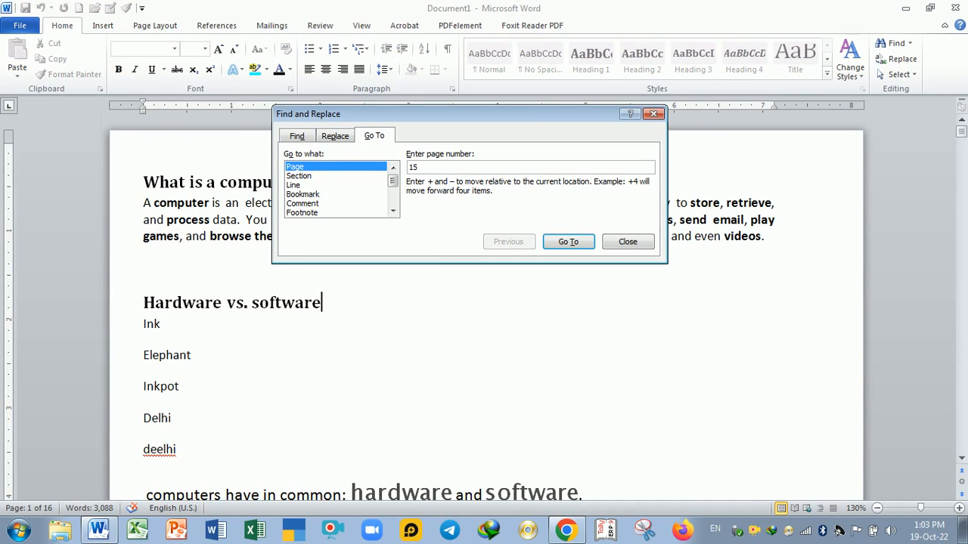
key("Return")
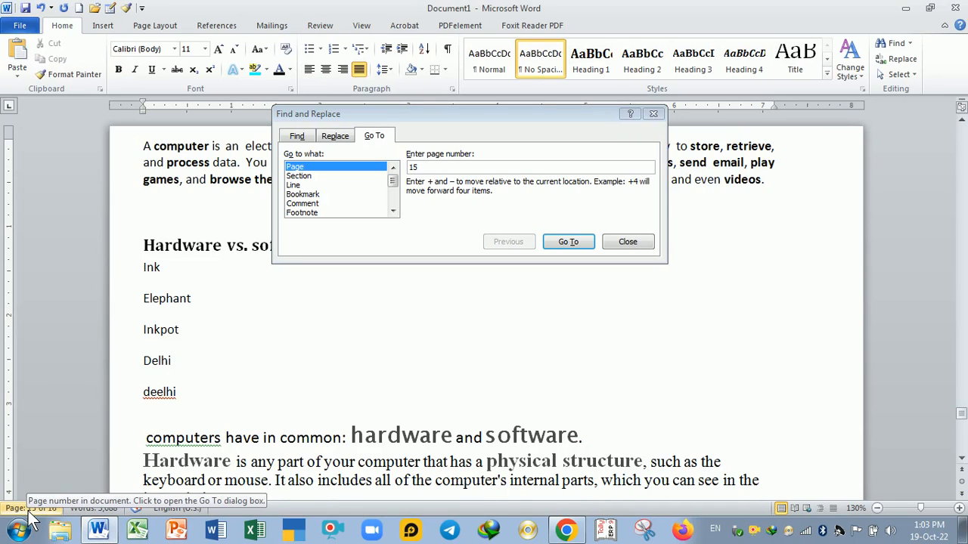
Go to page 2 of the document using Go To.
left_click(196, 437)
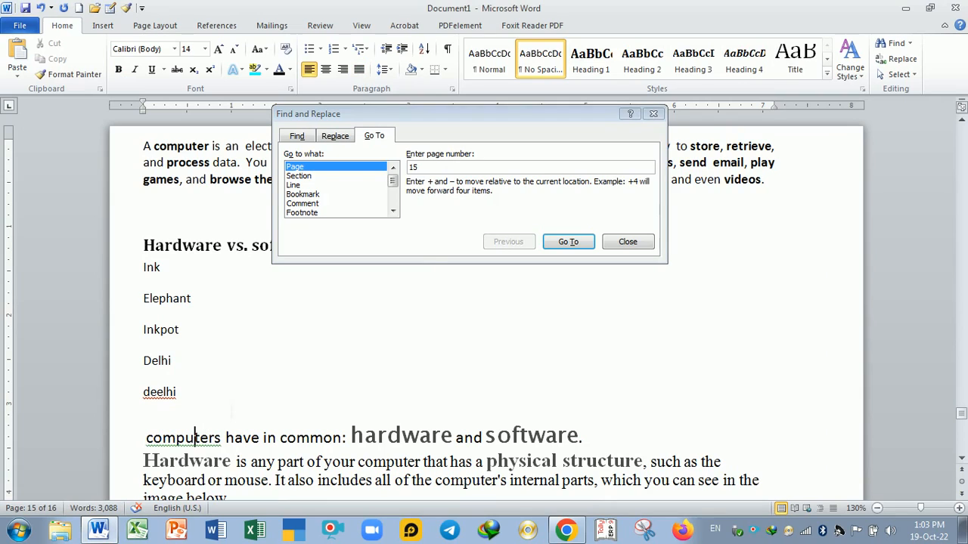
left_click(428, 188)
key("BackSpace")
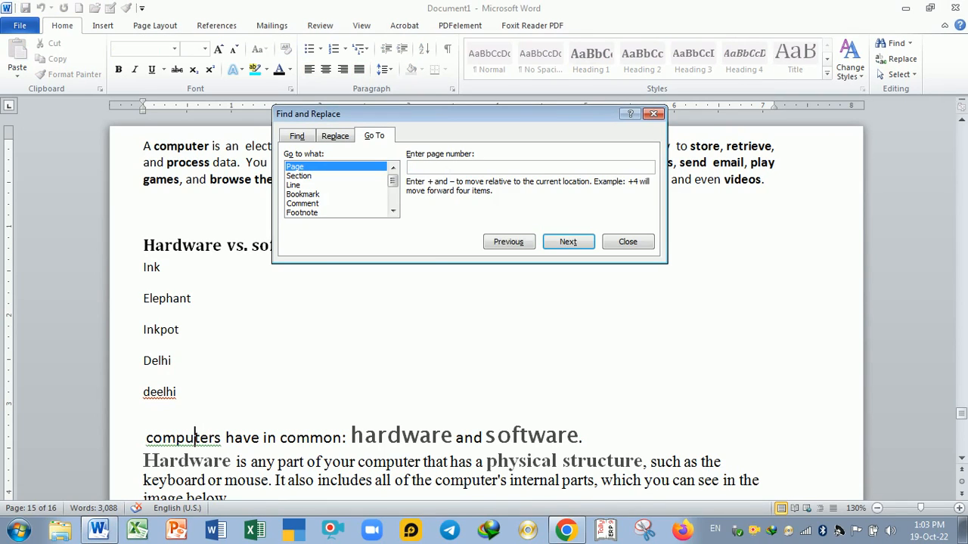
type("2")
key("Return")
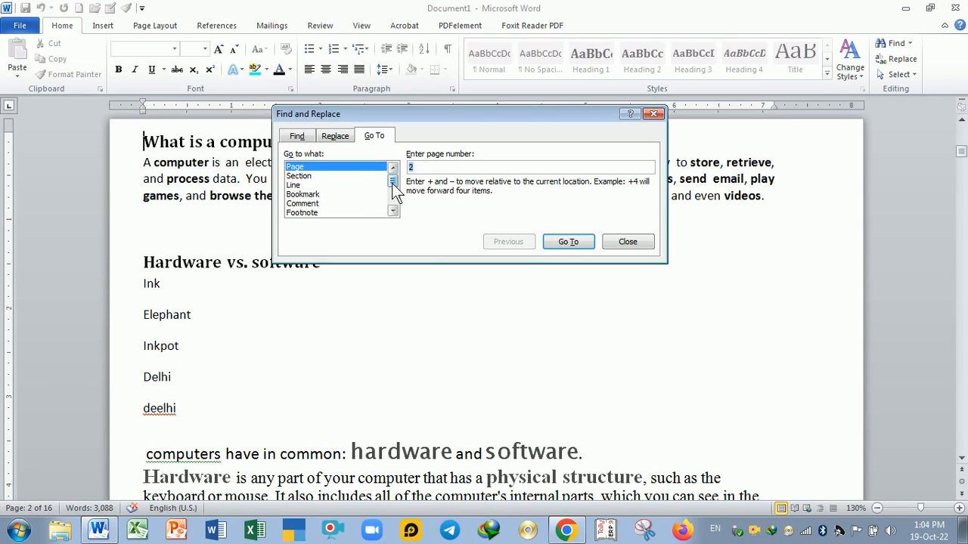
Set the Go To target to Heading and go to the next heading after the start of page 2.
mouse_move(392, 184)
left_mouse_down()
mouse_move(395, 201)
mouse_move(393, 181)
left_mouse_up()
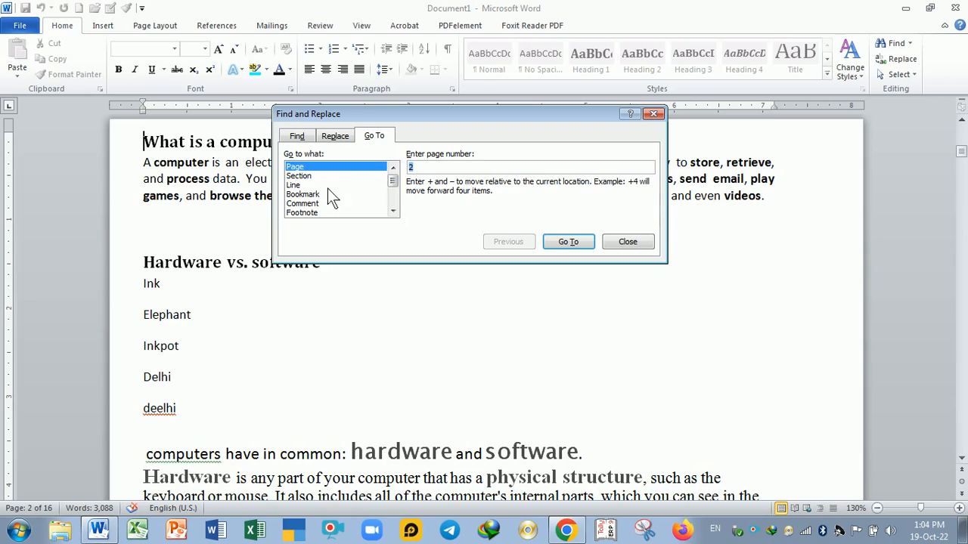
left_click_drag(391, 184, 393, 205)
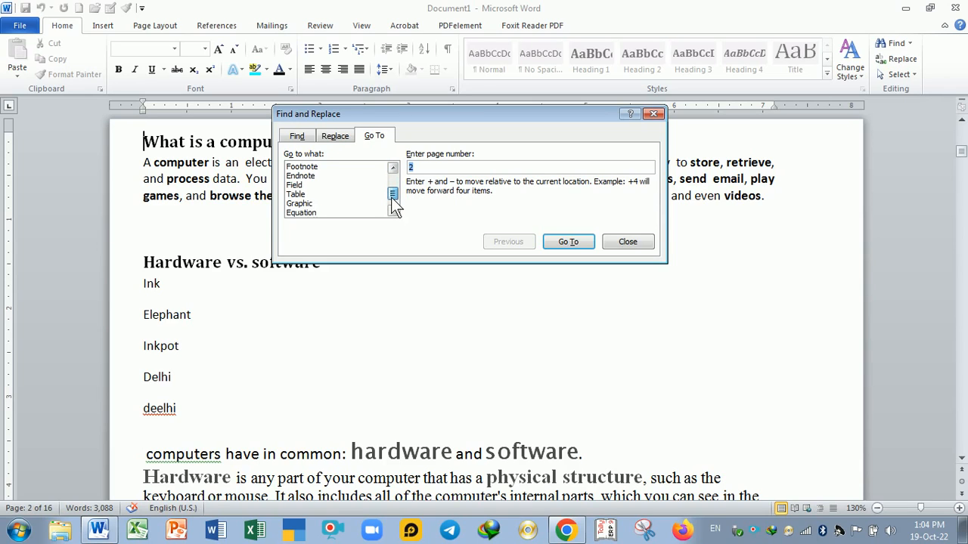
double_click(392, 212)
mouse_move(393, 201)
left_mouse_down()
mouse_move(393, 182)
mouse_move(394, 205)
left_mouse_up()
left_click(302, 213)
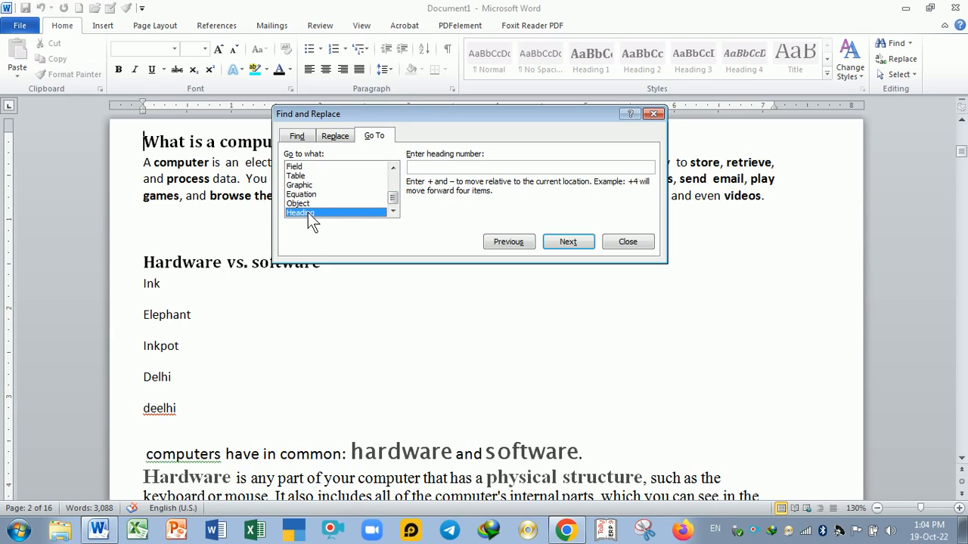
left_click(567, 242)
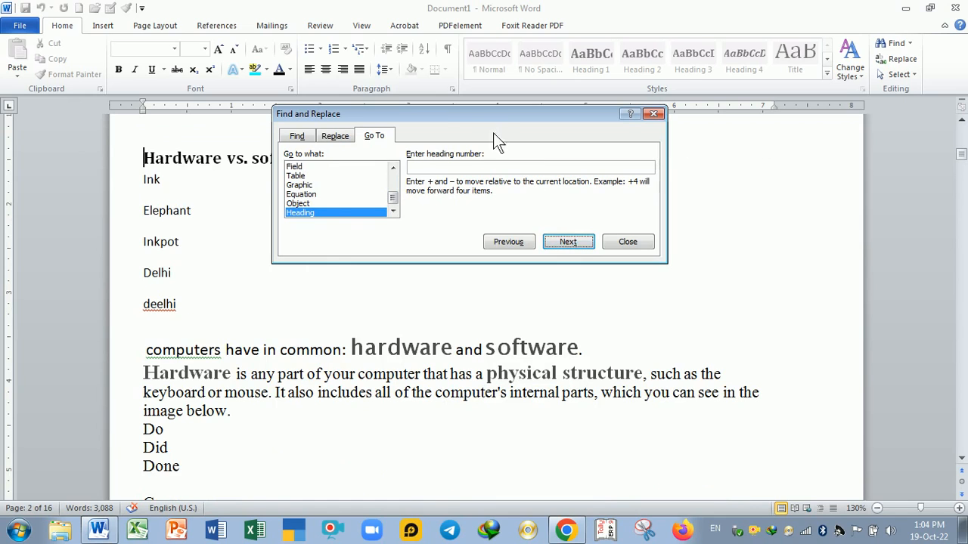
Step through the following headings up to "Hardware components" on page 5, and close Find and Replace.
left_click_drag(493, 115, 709, 94)
left_click(785, 221)
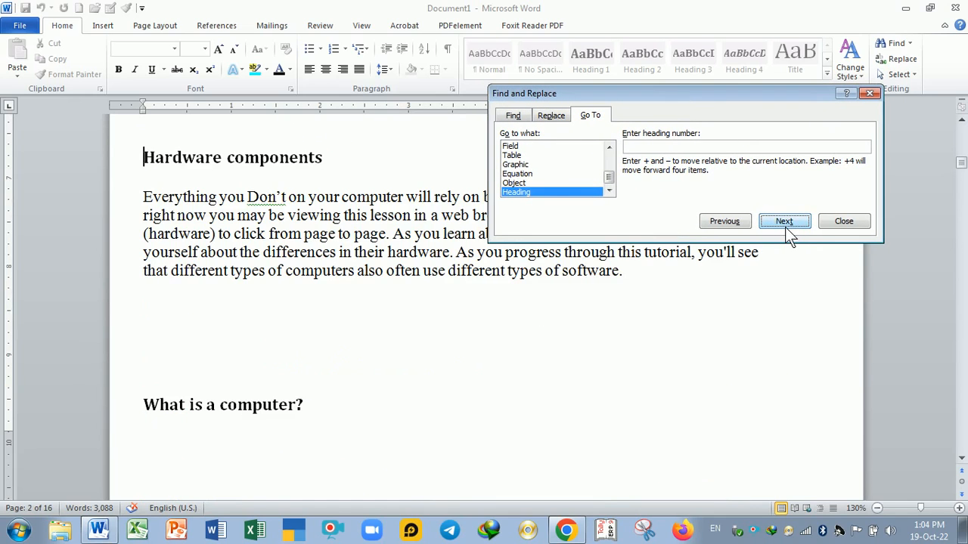
left_click(784, 222)
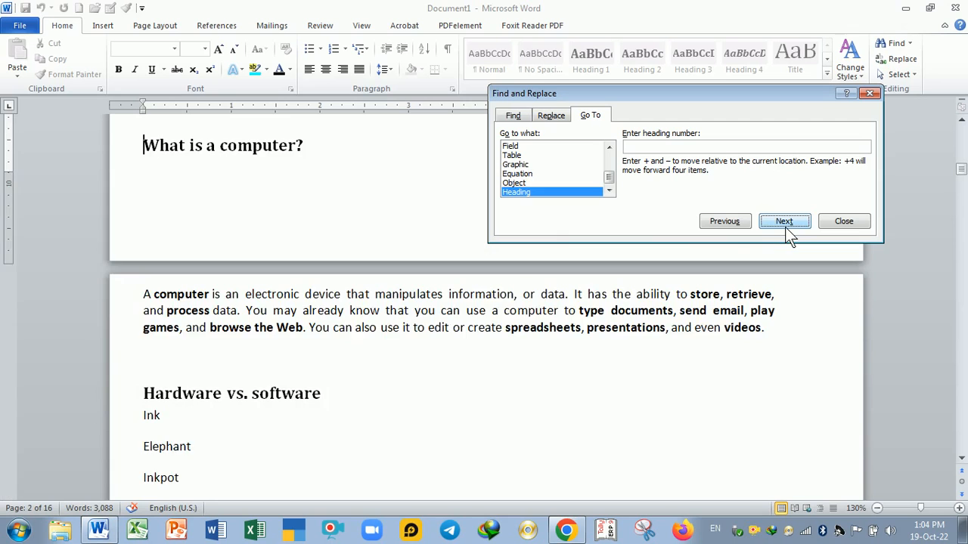
left_click(785, 221)
left_click(785, 222)
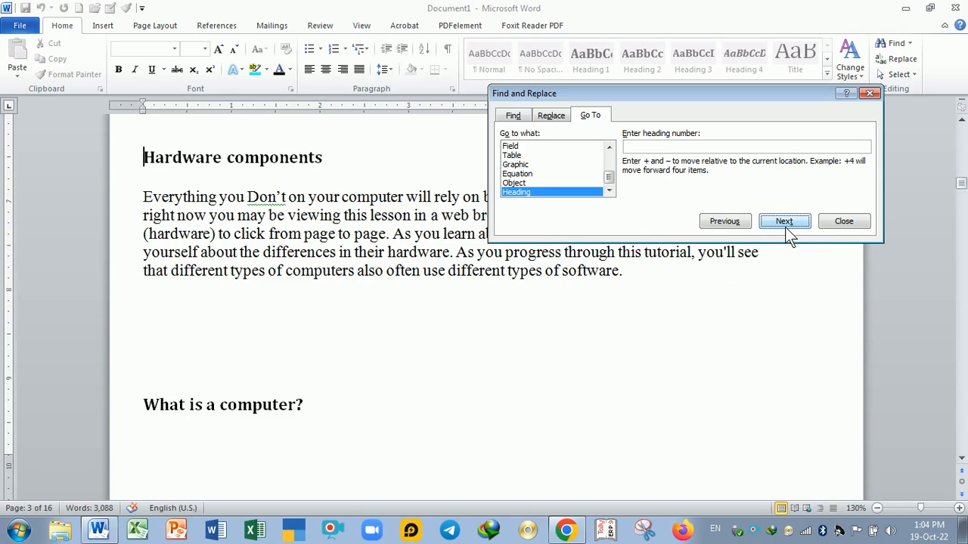
left_click(785, 222)
left_click(785, 221)
left_click(785, 221)
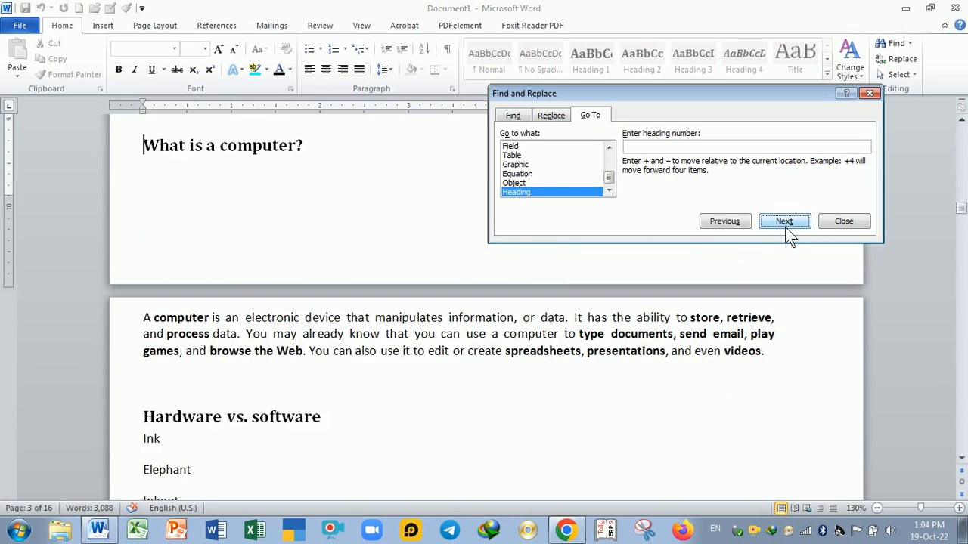
left_click(785, 222)
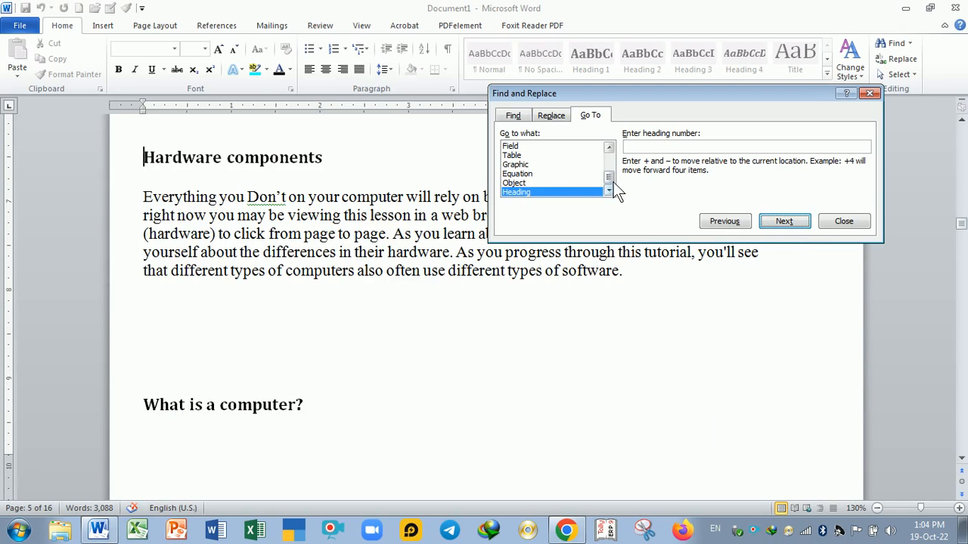
left_click_drag(610, 178, 608, 159)
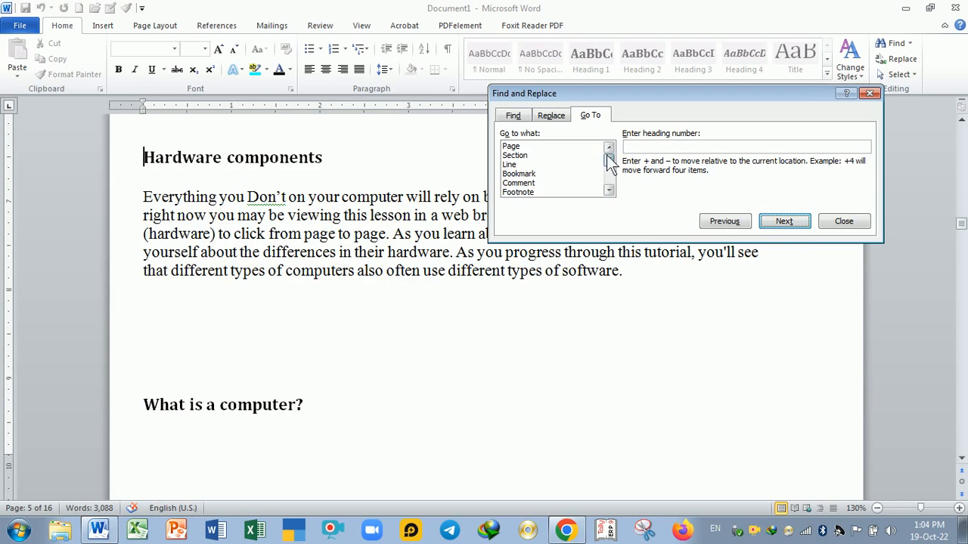
left_click(870, 93)
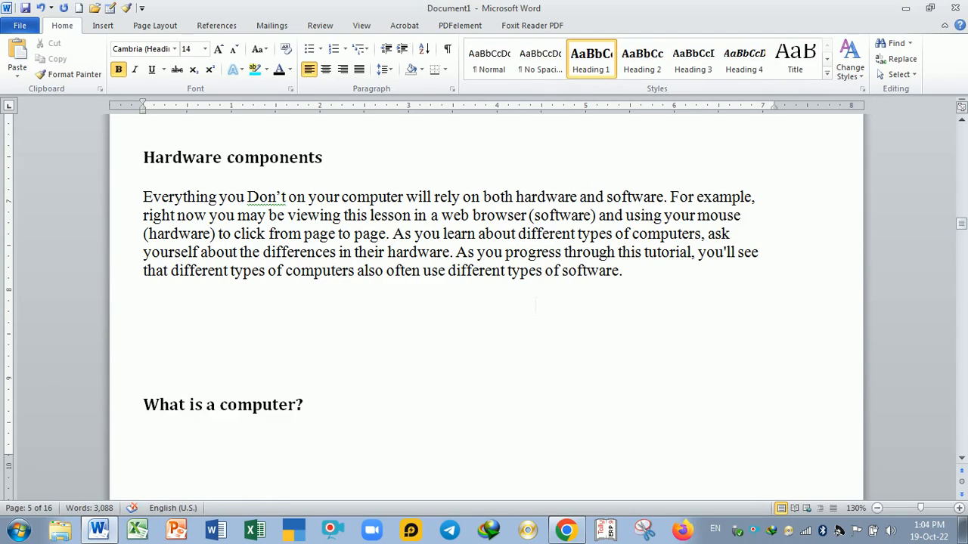
View the Replace options in Find and Replace and close the dialog without replacing anything.
scroll(483, 303, "up", 2)
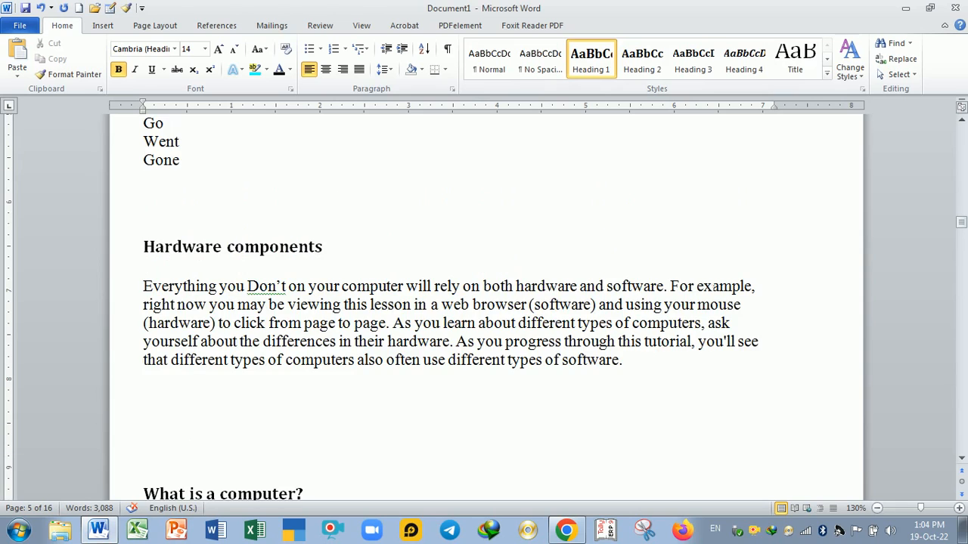
left_click(911, 44)
left_click(904, 106)
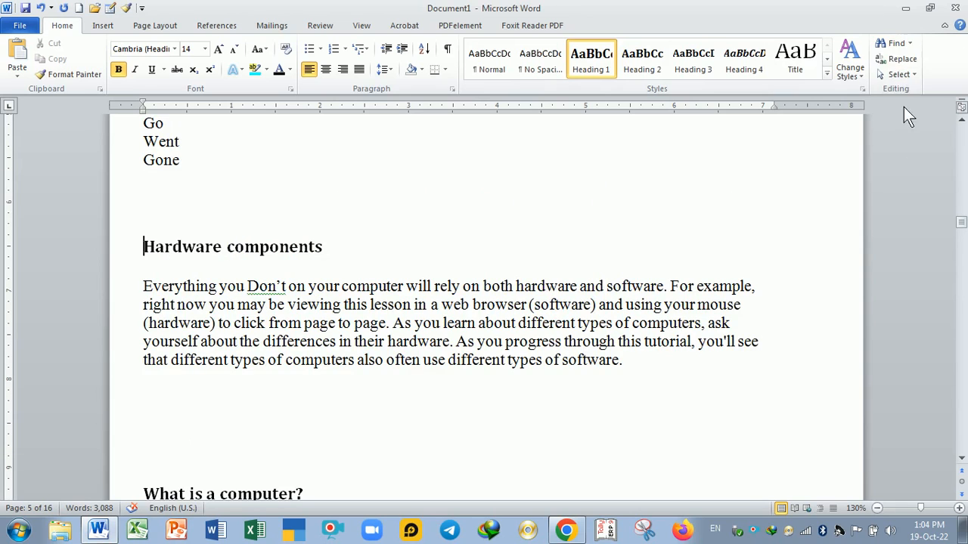
left_click(900, 59)
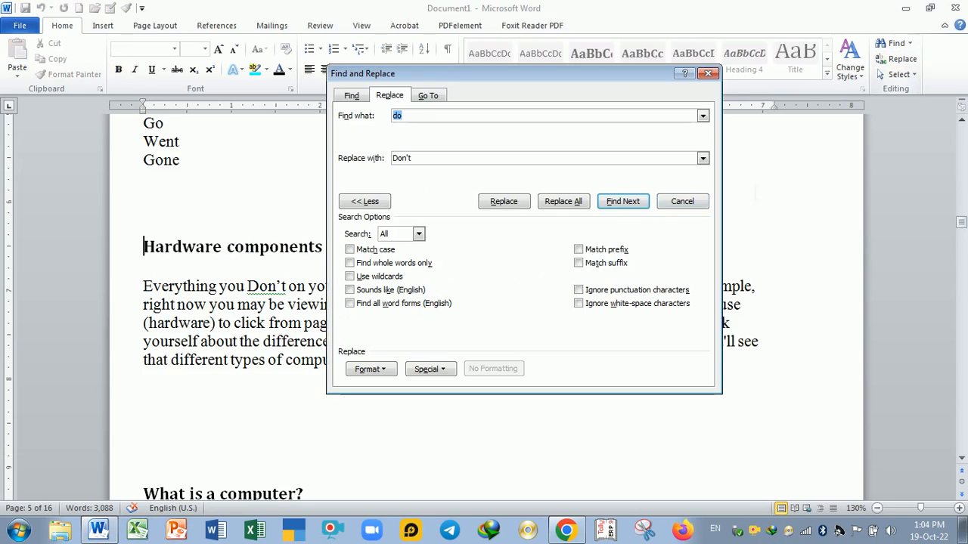
left_click(698, 78)
Select all the content of the document and look over the selected pages.
left_click(907, 79)
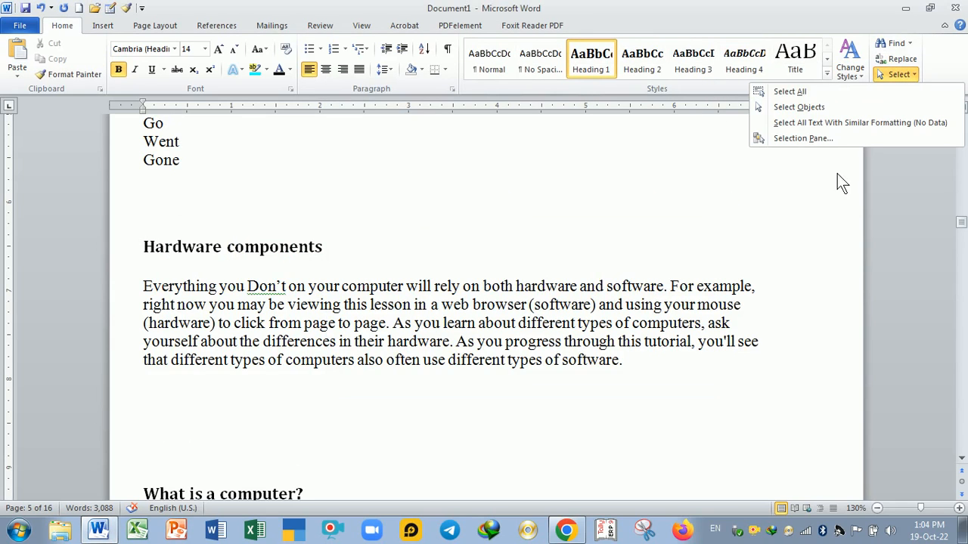
left_click(785, 92)
scroll(651, 305, "up", 6)
scroll(652, 305, "down", 7)
scroll(650, 322, "up", 3)
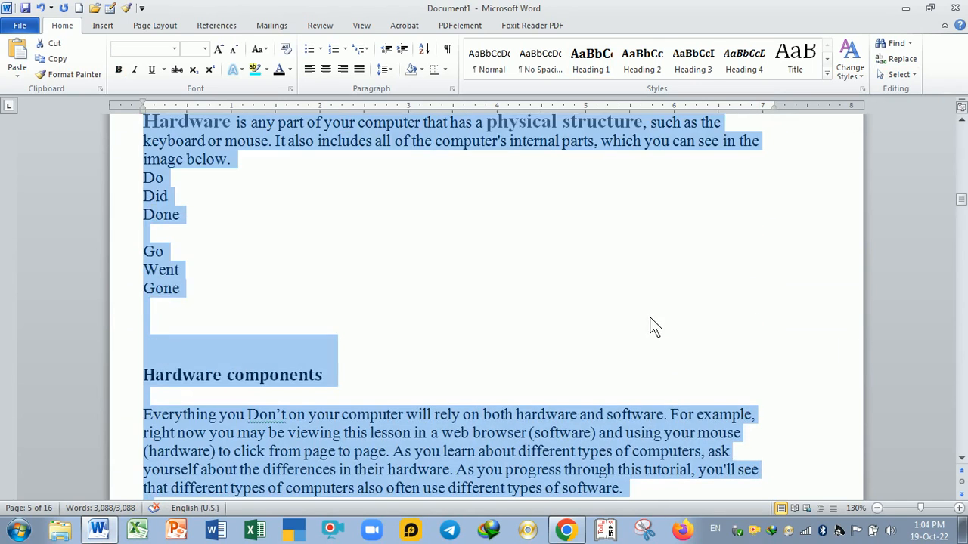
scroll(650, 318, "up", 6)
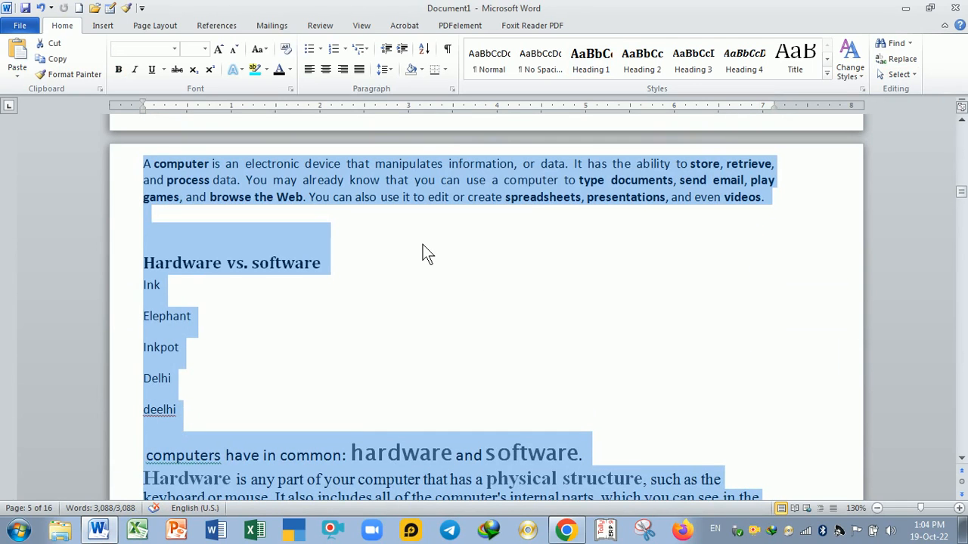
Clear all formatting from the selected document text and undo it.
left_click(286, 50)
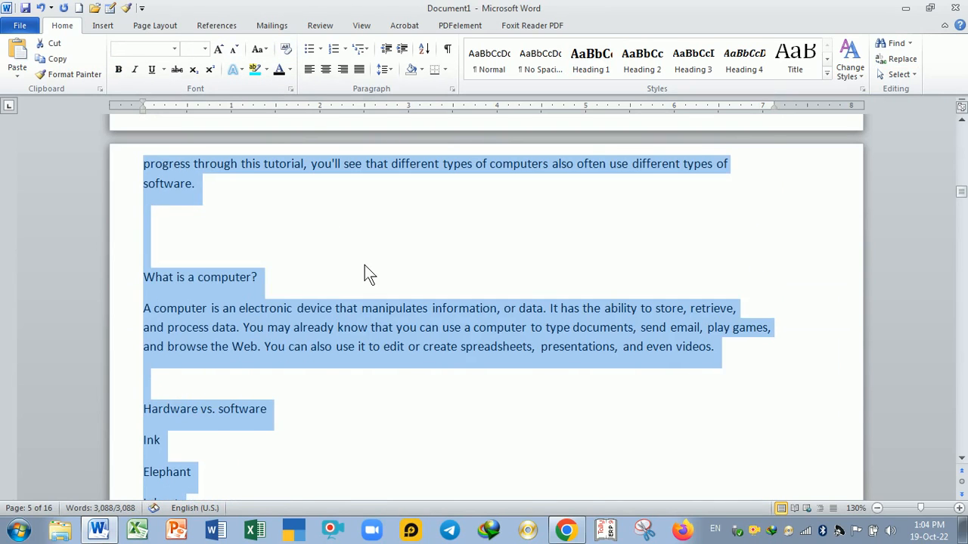
key("ctrl+z")
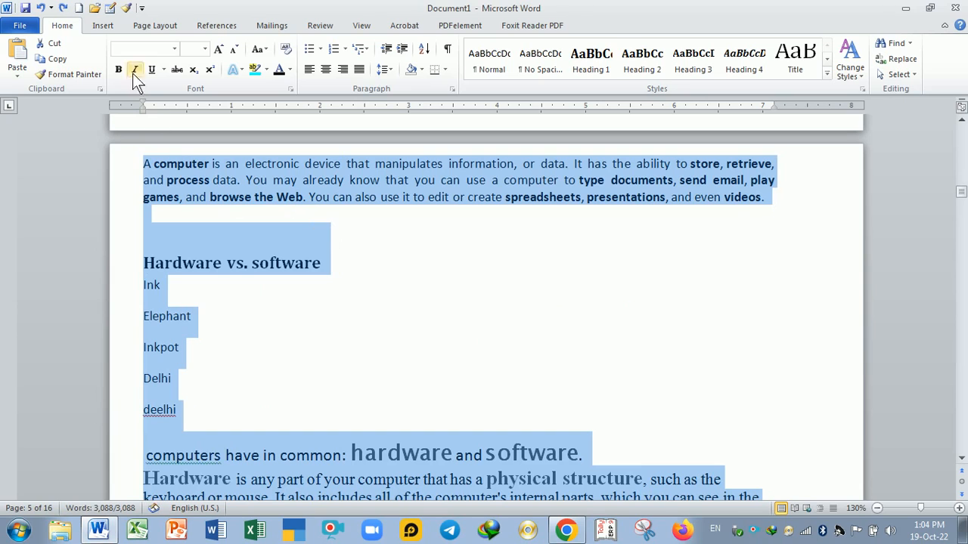
Make the whole document's text bold, set its font color to black, and deselect it.
left_click(118, 69)
left_click(118, 70)
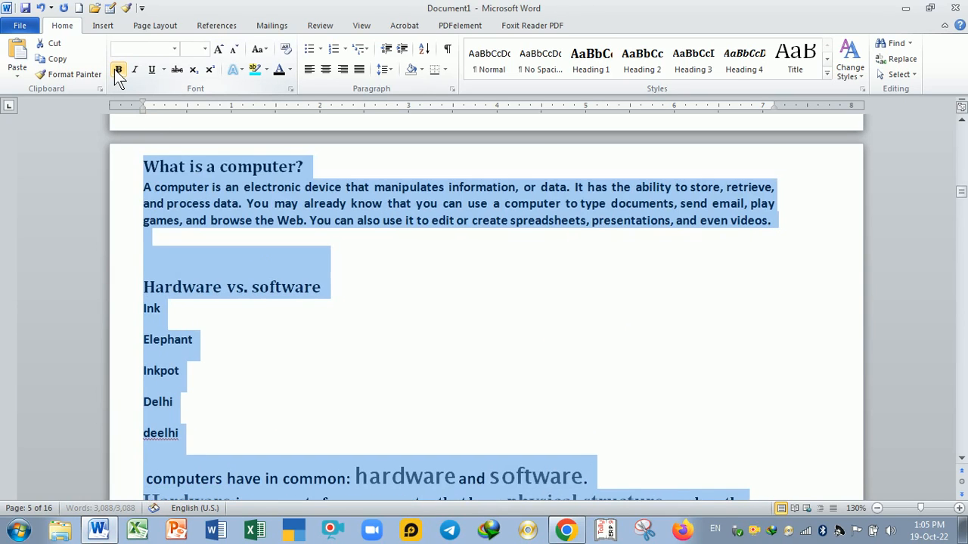
left_click(118, 70)
left_click(118, 70)
left_click(289, 69)
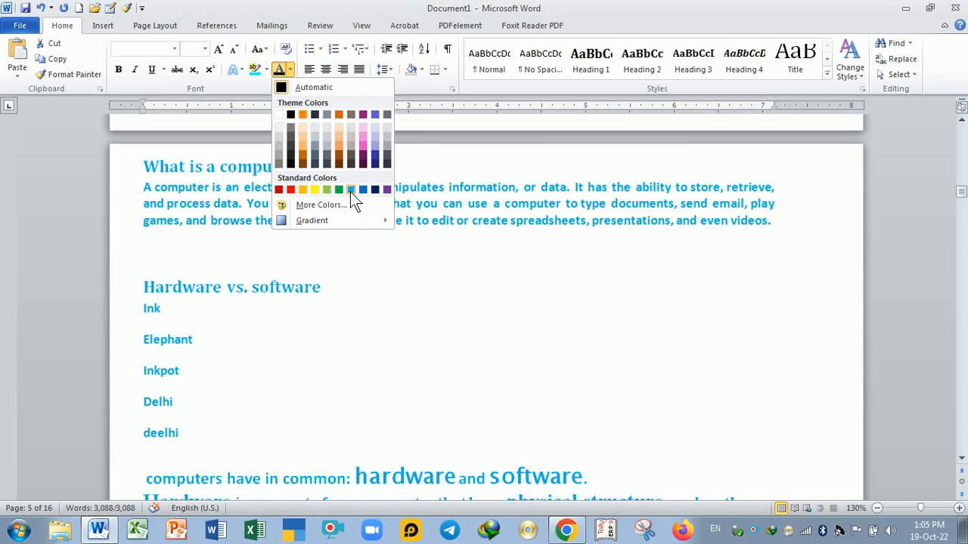
left_click(290, 114)
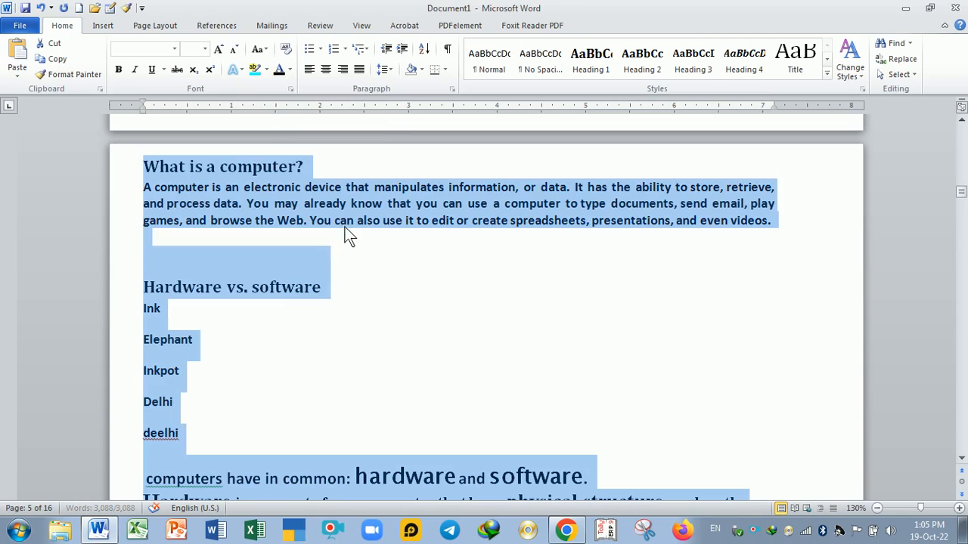
left_click(348, 241)
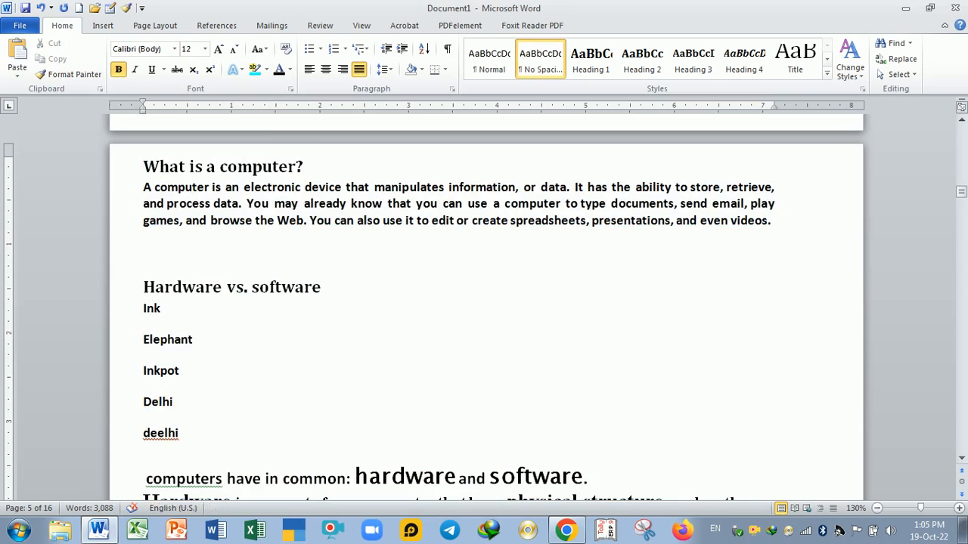
Turn on the Select Objects mode.
scroll(399, 277, "up", 2)
left_click(899, 75)
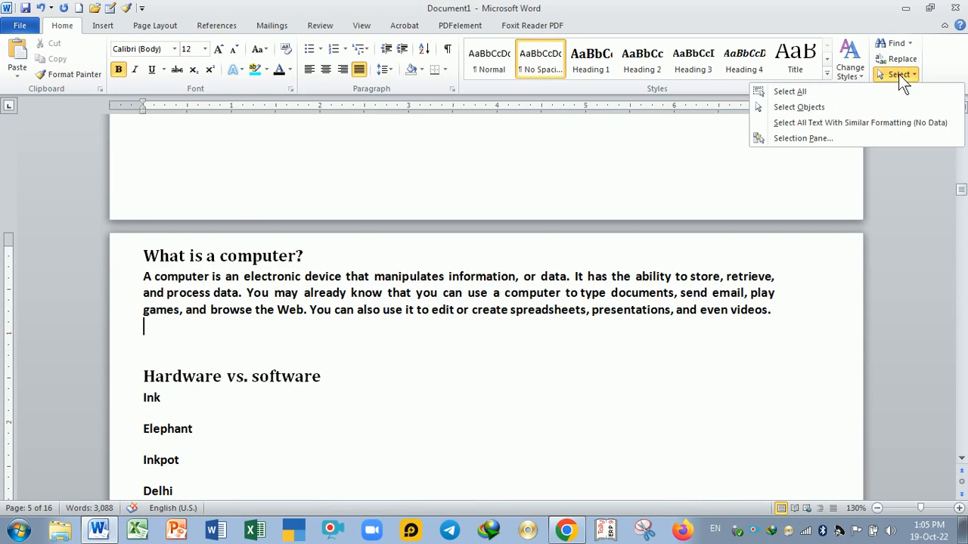
left_click(776, 111)
Draw a square shape about 1.4 inches wide beside the Go, Went, Gone list, above the Hardware components heading.
scroll(484, 303, "up", 5)
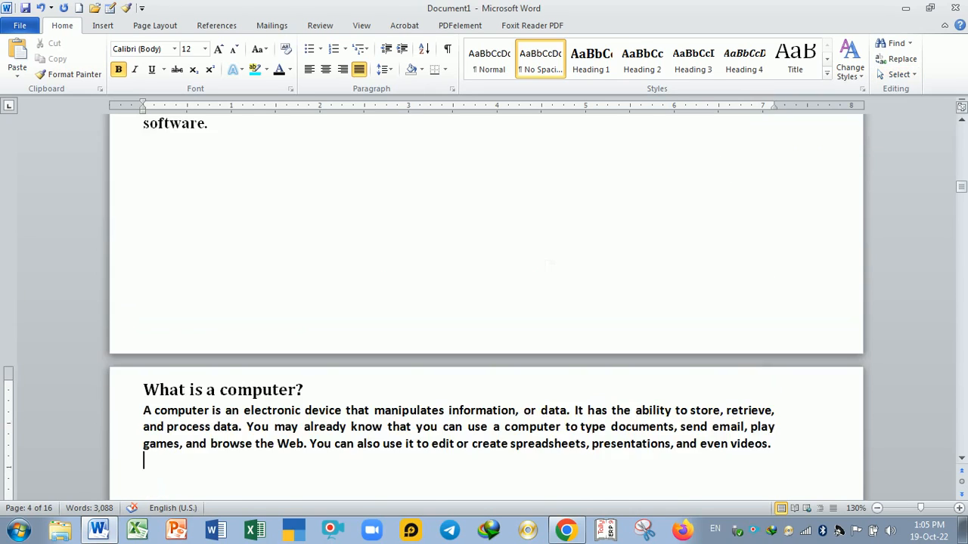
scroll(554, 270, "up", 3)
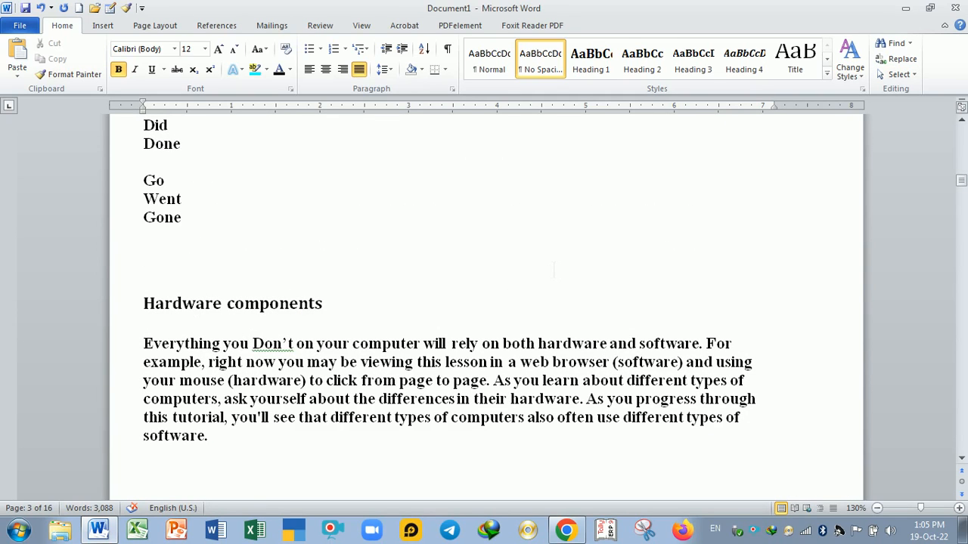
left_click(96, 27)
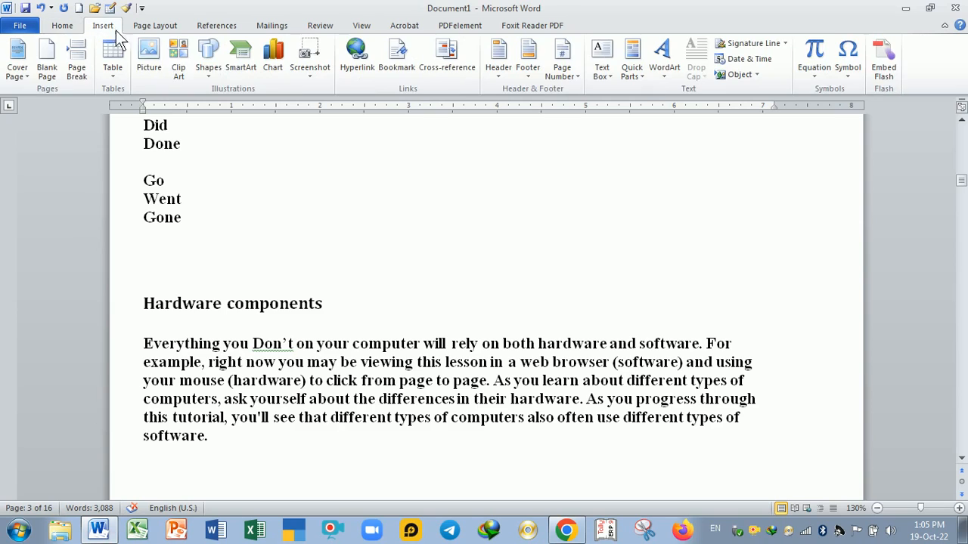
left_click(209, 76)
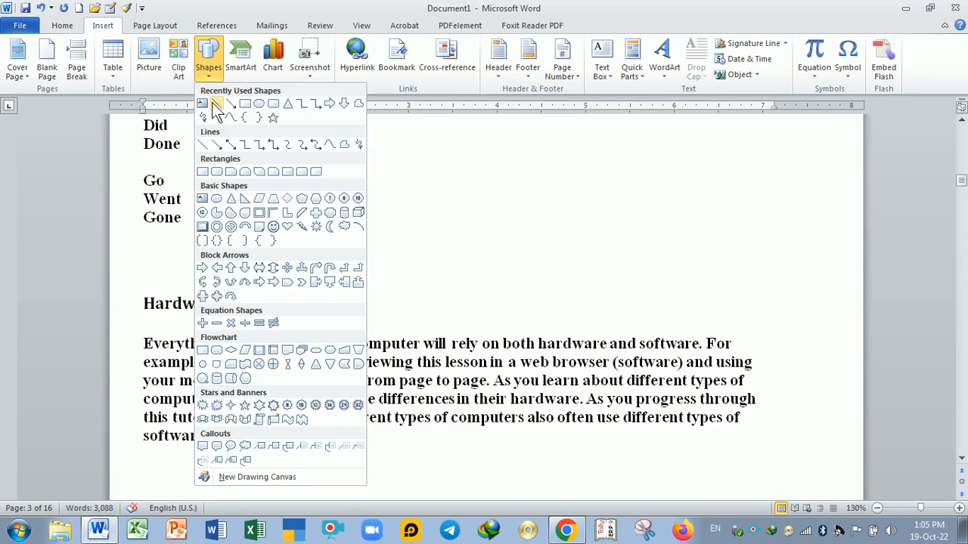
left_click(216, 103)
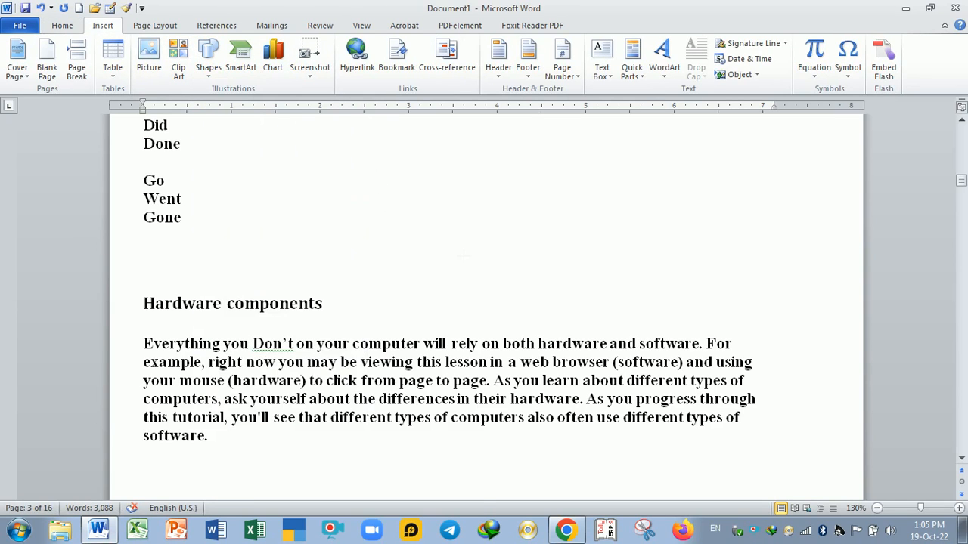
left_click_drag(360, 150, 483, 275)
left_click(577, 280)
scroll(578, 280, "up", 1)
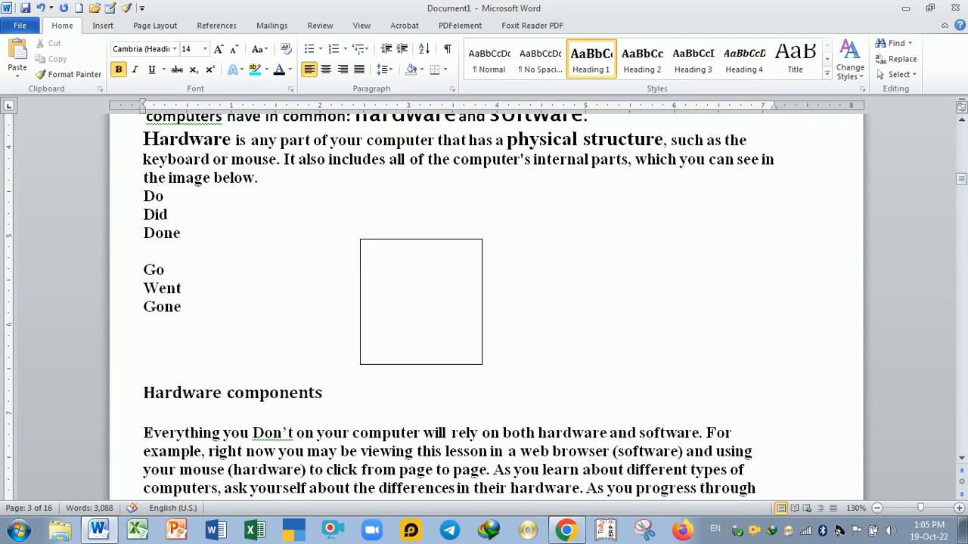
Turn on the Select Objects mode and select the drawn square with it.
left_click(470, 159)
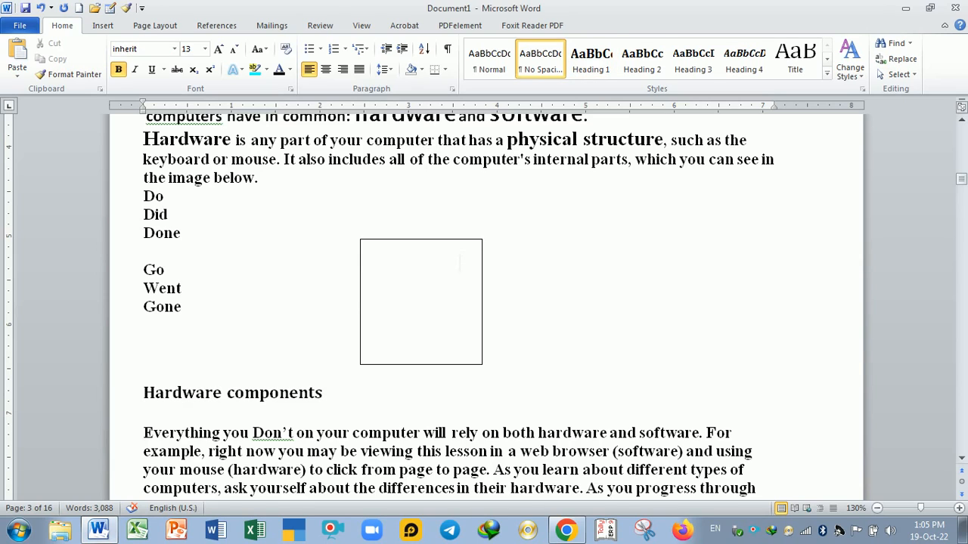
left_click(371, 253)
left_click(531, 251)
left_click(898, 74)
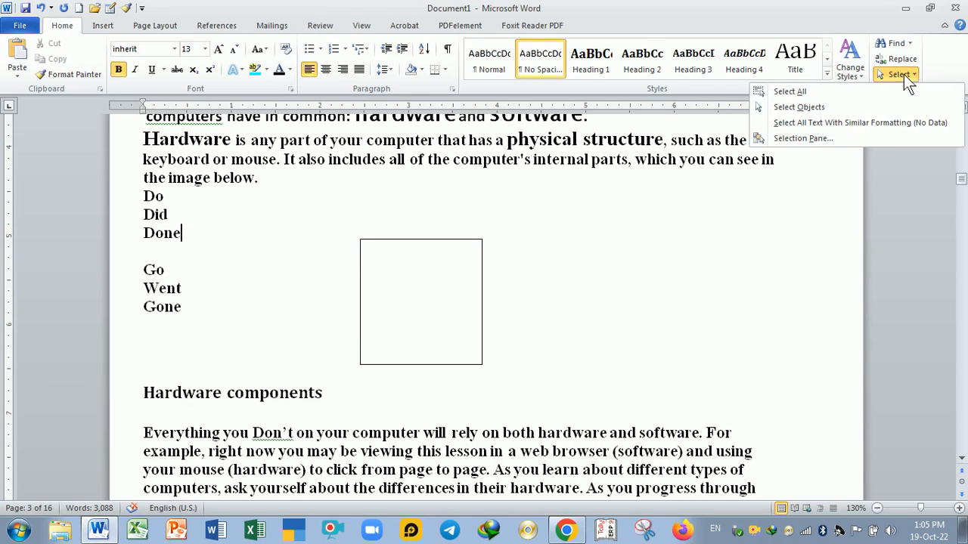
left_click(799, 107)
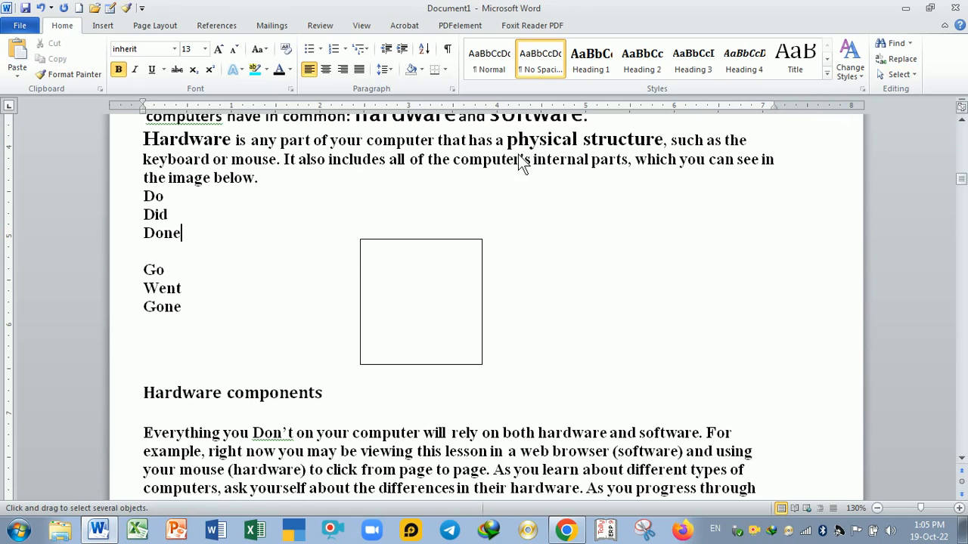
left_click(423, 279)
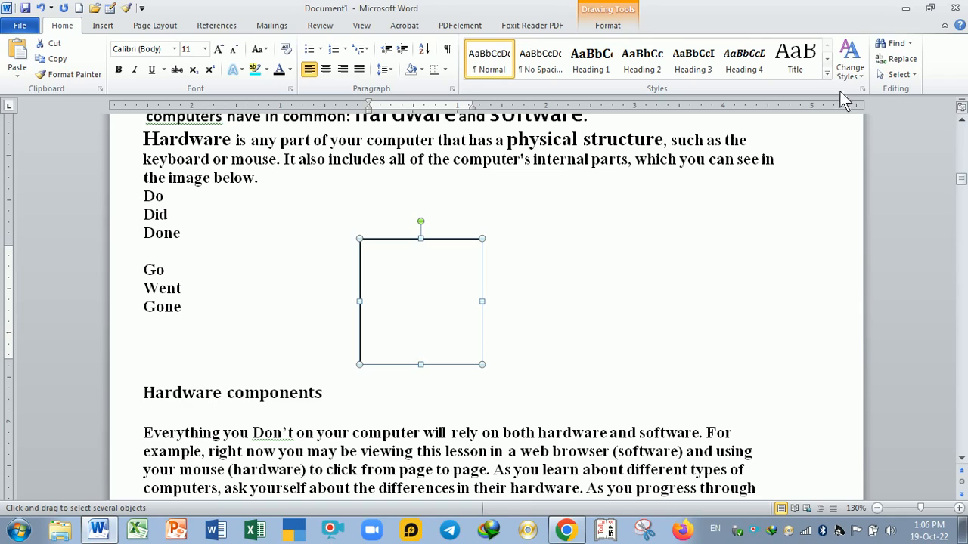
Turn off the Select Objects mode and select the text "see in the image below.".
left_click(905, 74)
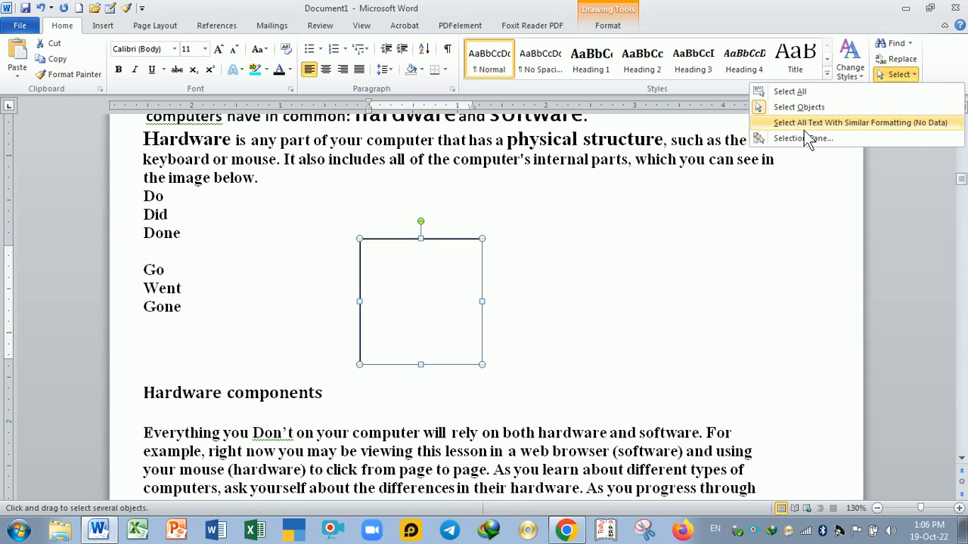
left_click(621, 265)
left_click(887, 78)
left_click(802, 103)
left_click(668, 159)
left_click_drag(737, 160, 267, 178)
Go back to the first page, clear the text selection and view the available selection options.
scroll(631, 270, "up", 1)
scroll(631, 269, "up", 2)
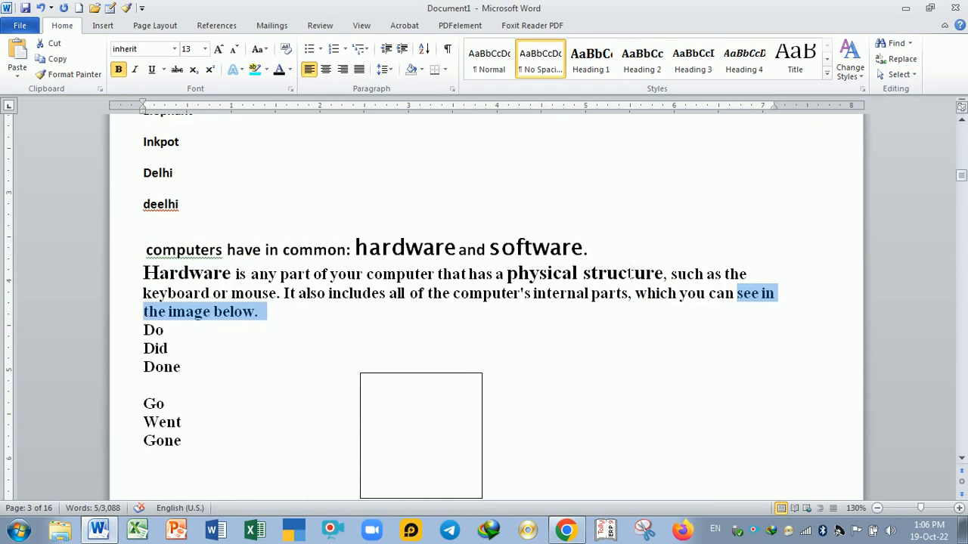
scroll(627, 265, "down", 1)
scroll(903, 249, "up", 4)
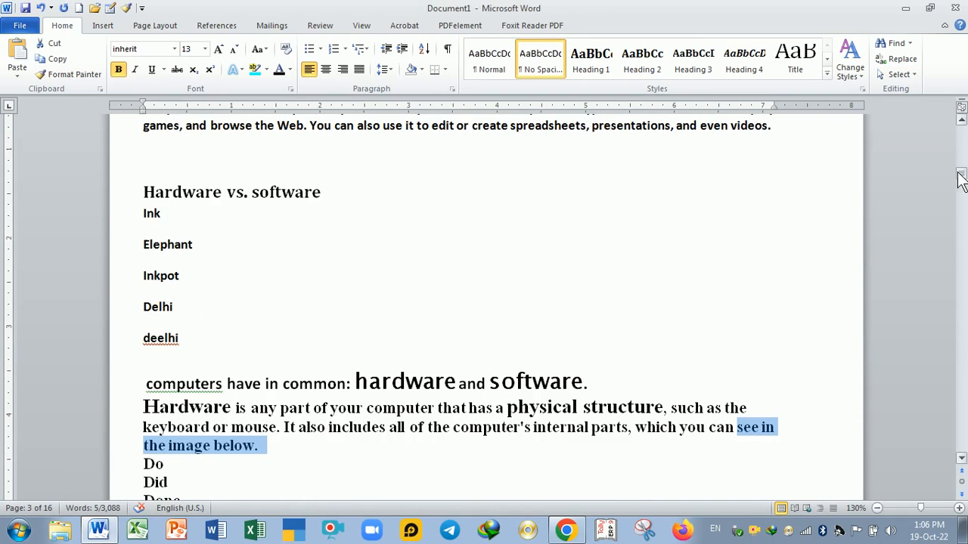
left_click_drag(961, 175, 960, 131)
left_click(615, 365)
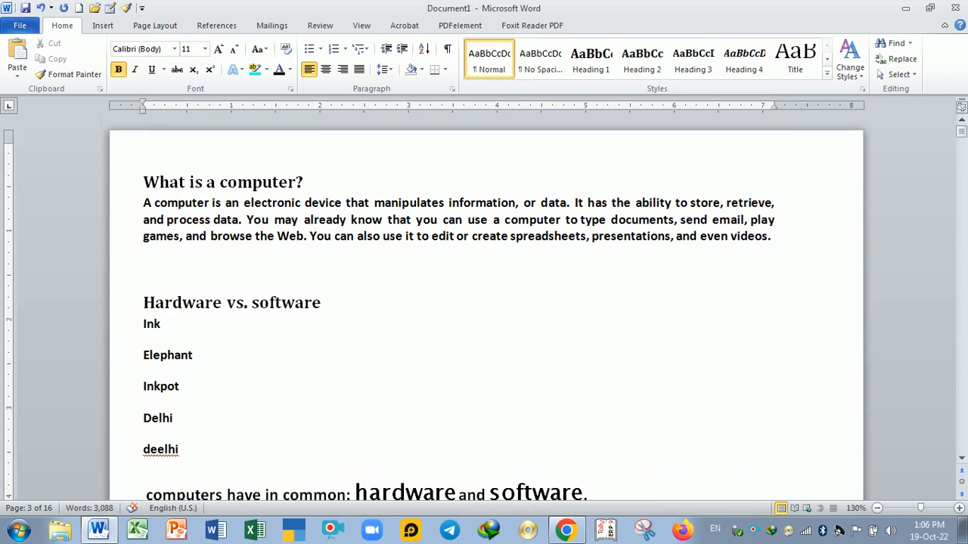
left_click(899, 75)
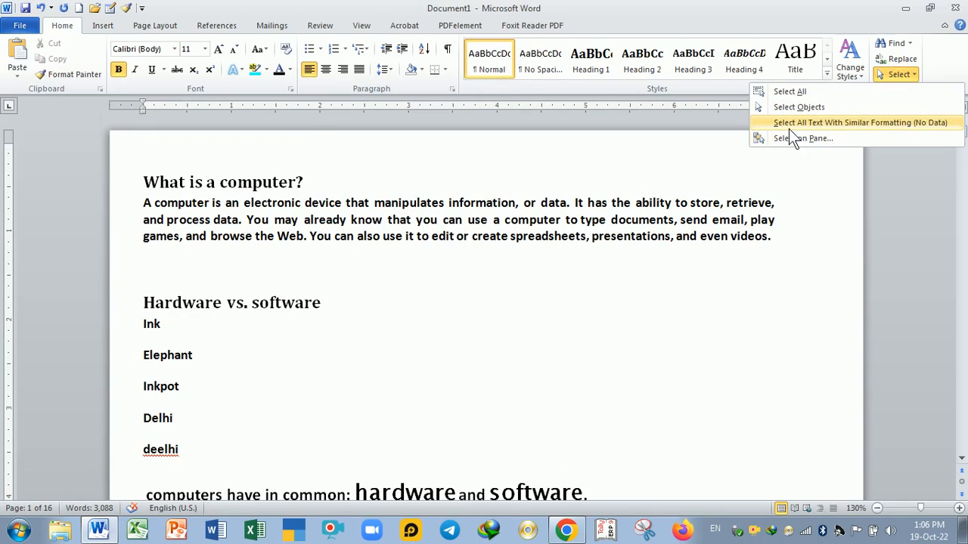
left_click(738, 308)
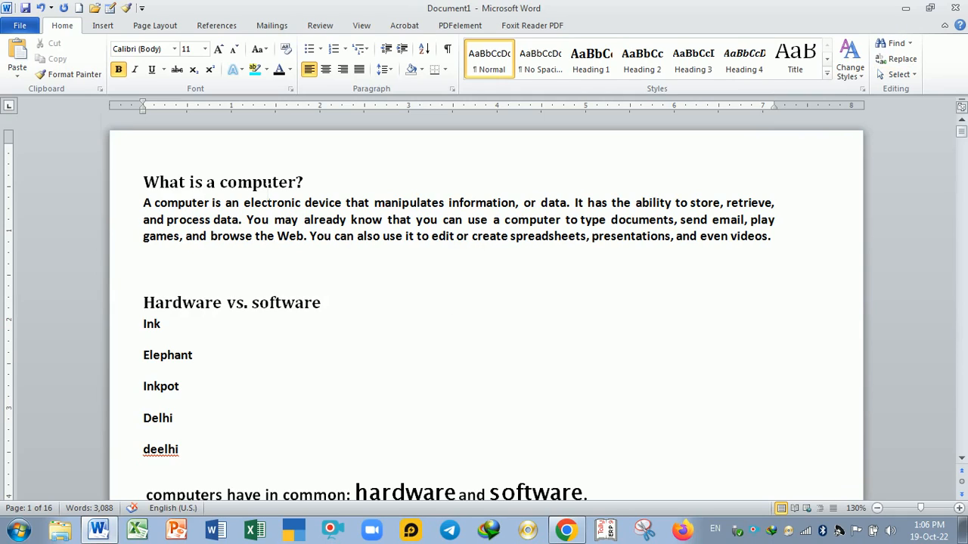
Select all text in the document with formatting similar to the "What is a computer?" heading.
left_click(252, 183)
left_click_drag(143, 182, 313, 183)
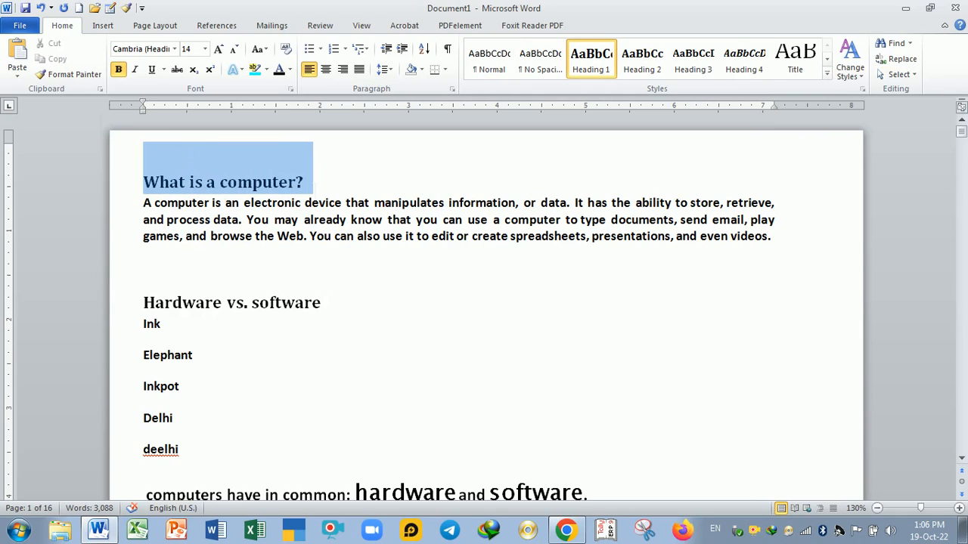
left_click(262, 183)
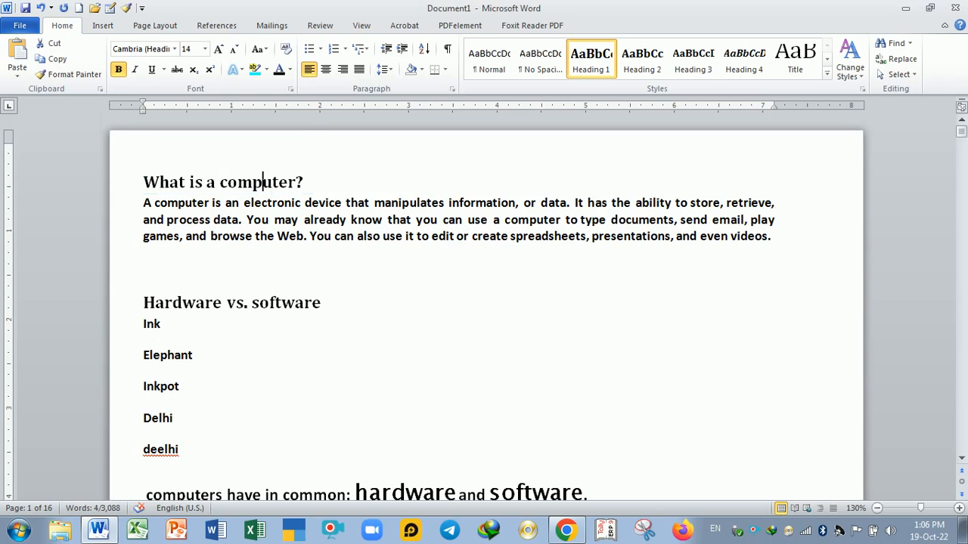
left_click(899, 74)
left_click(813, 124)
Look through the pages at the selected headings and zoom out to 70% to view two pages side by side.
scroll(815, 129, "down", 20)
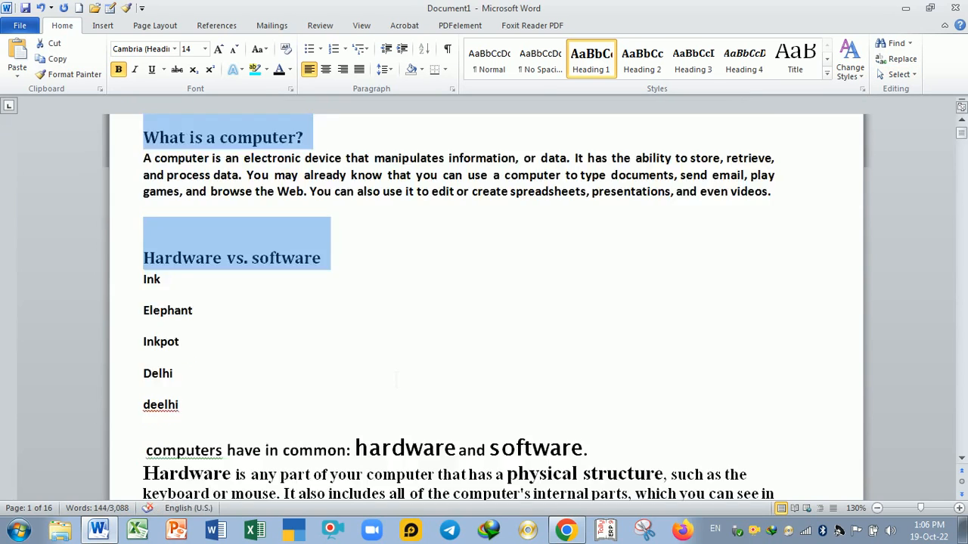
scroll(484, 302, "down", 15)
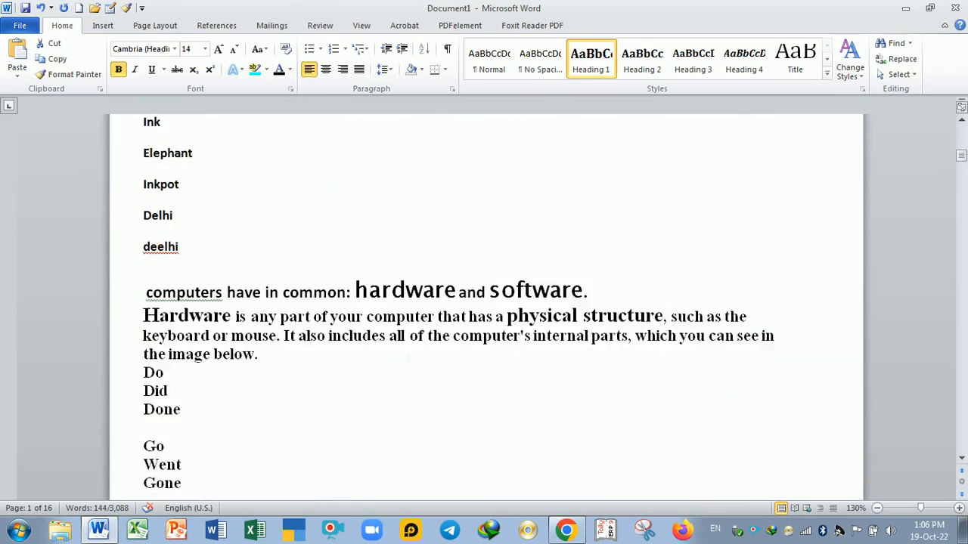
scroll(484, 303, "up", 18)
scroll(484, 303, "down", 8)
scroll(397, 344, "down", 18)
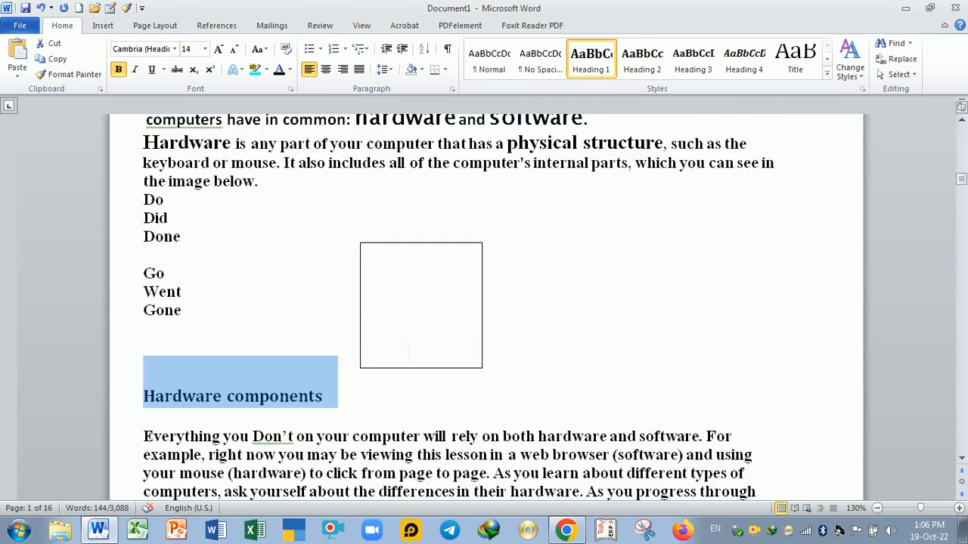
scroll(397, 344, "down", 15)
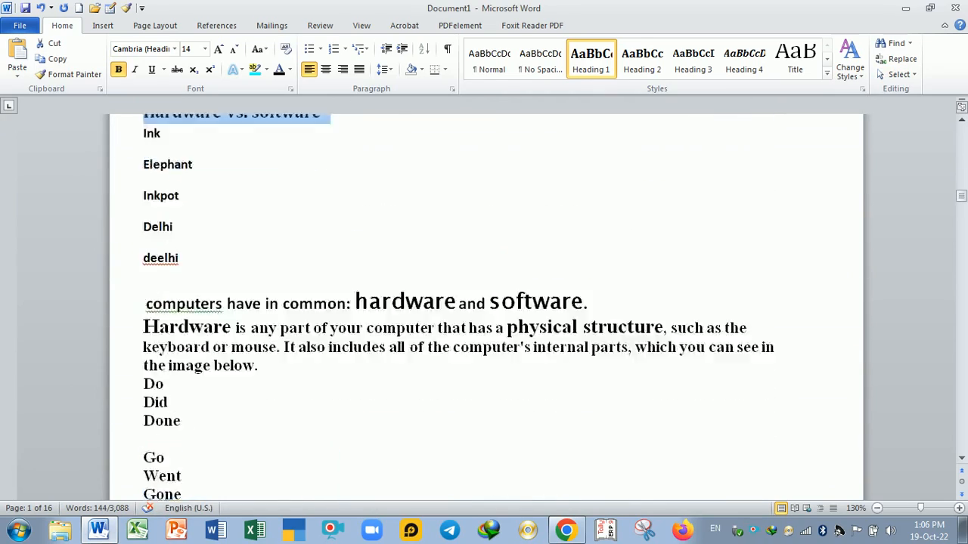
scroll(398, 345, "up", 18)
scroll(398, 345, "down", 10)
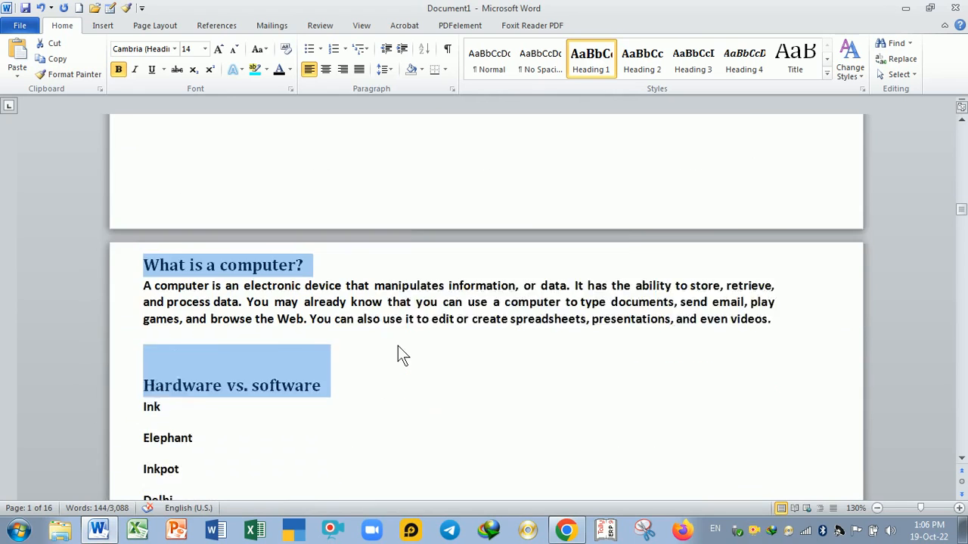
scroll(404, 354, "down", 12)
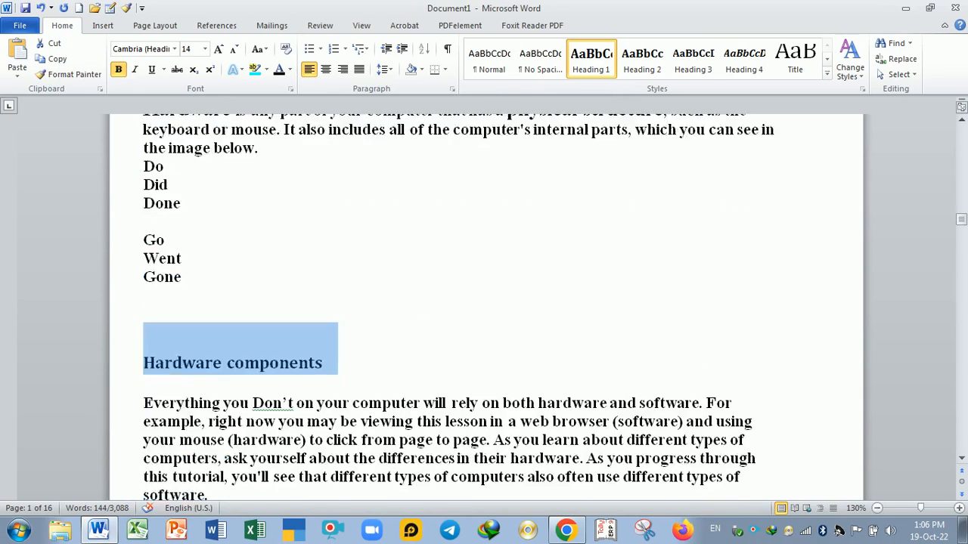
scroll(401, 353, "down", 3)
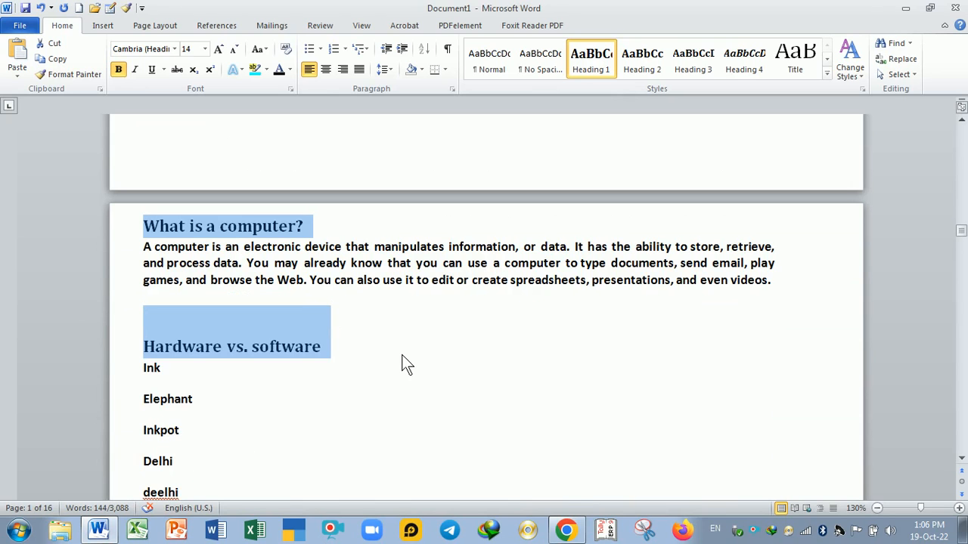
scroll(402, 355, "down", 3)
scroll(413, 366, "down", 6, "ctrl")
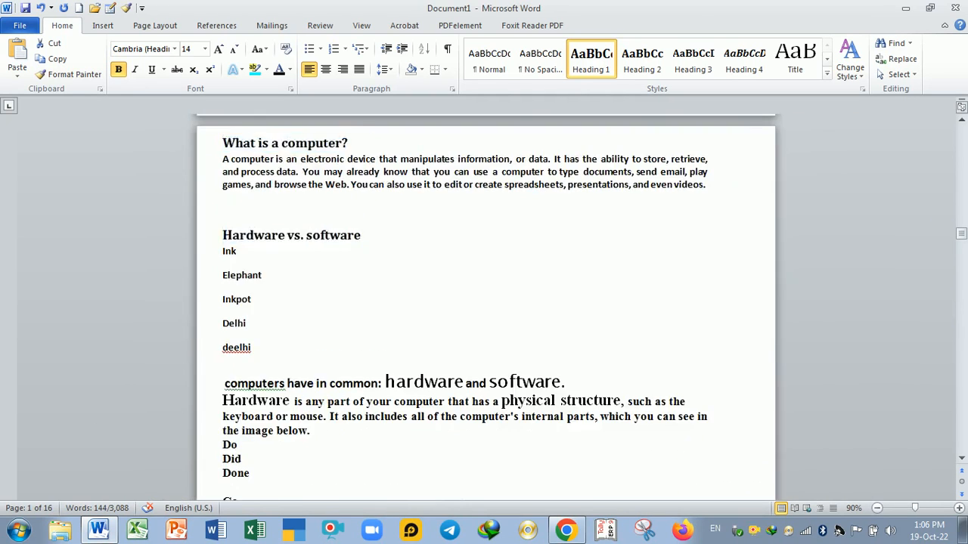
scroll(413, 369, "down", 3)
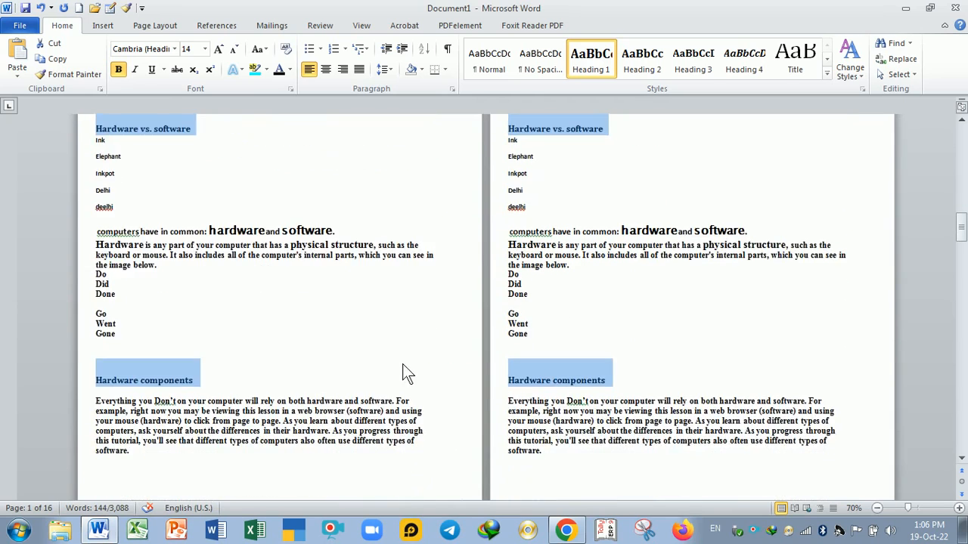
scroll(414, 371, "up", 7)
Set the font color of the selected headings to red and underline them.
left_click(290, 70)
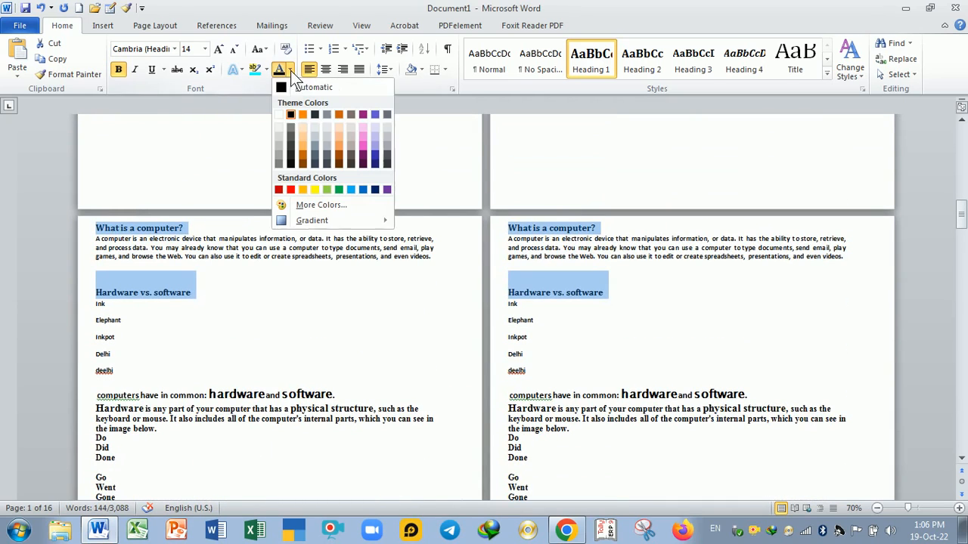
left_click(292, 189)
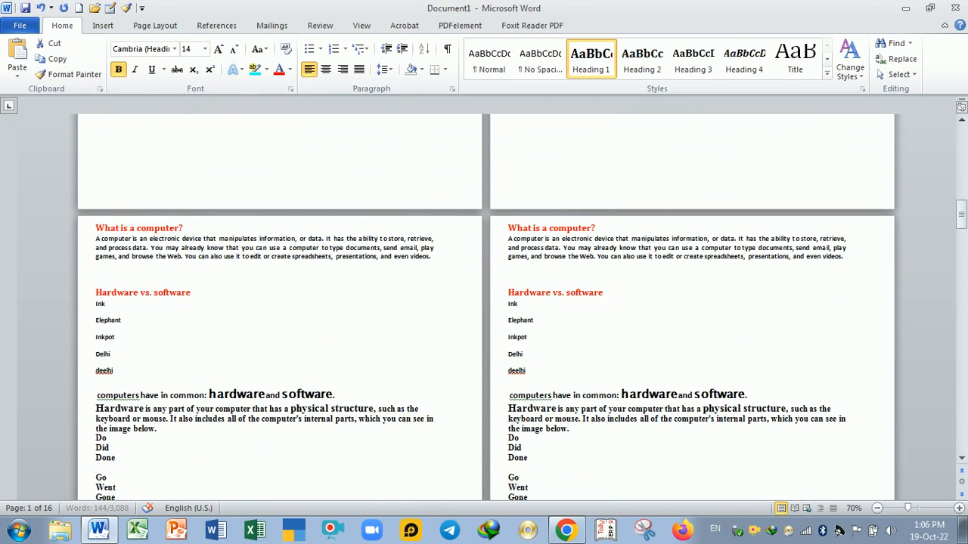
left_click(150, 69)
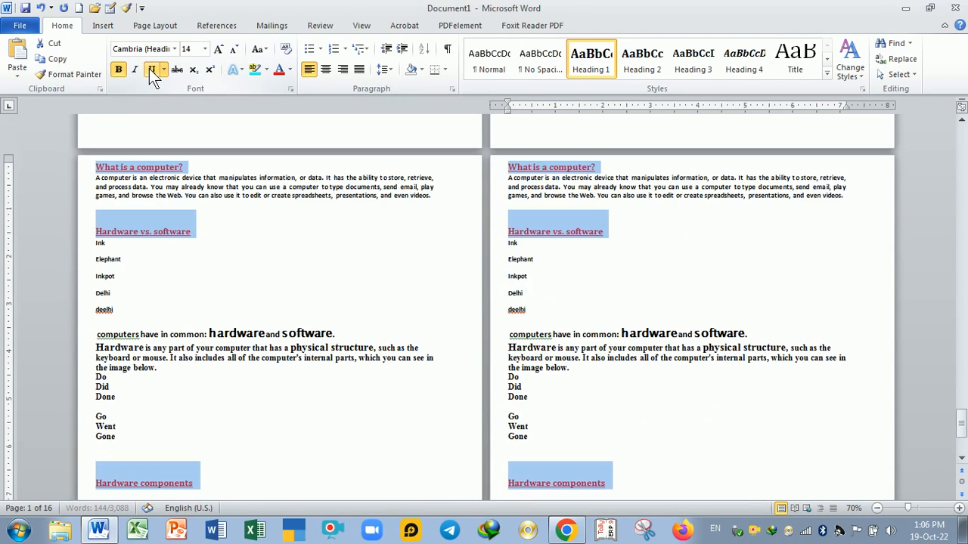
Set the selected headings' font color to Automatic and increase their font size to 20.
left_click(289, 77)
left_click(301, 86)
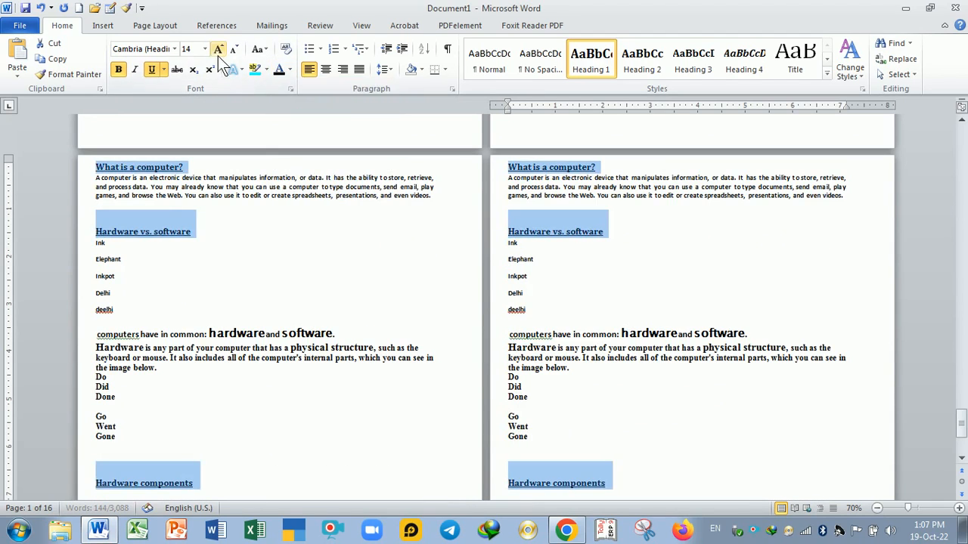
left_click(217, 53)
left_click(217, 53)
left_click(218, 53)
left_click(218, 53)
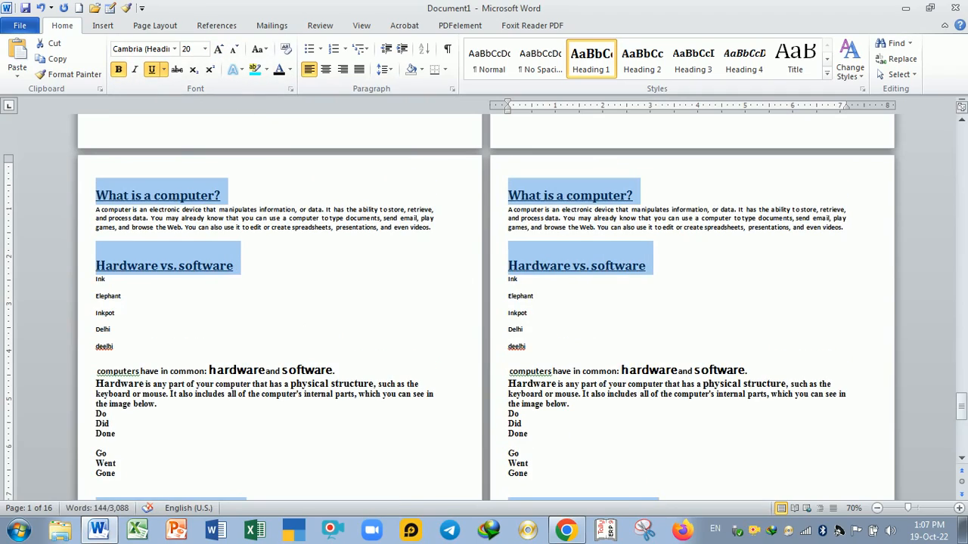
scroll(628, 300, "up", 20)
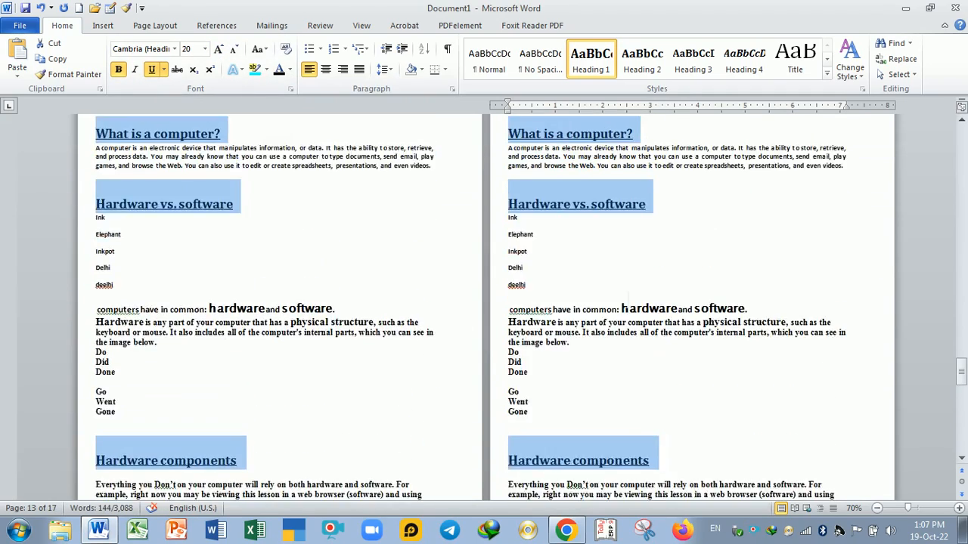
scroll(617, 290, "up", 20)
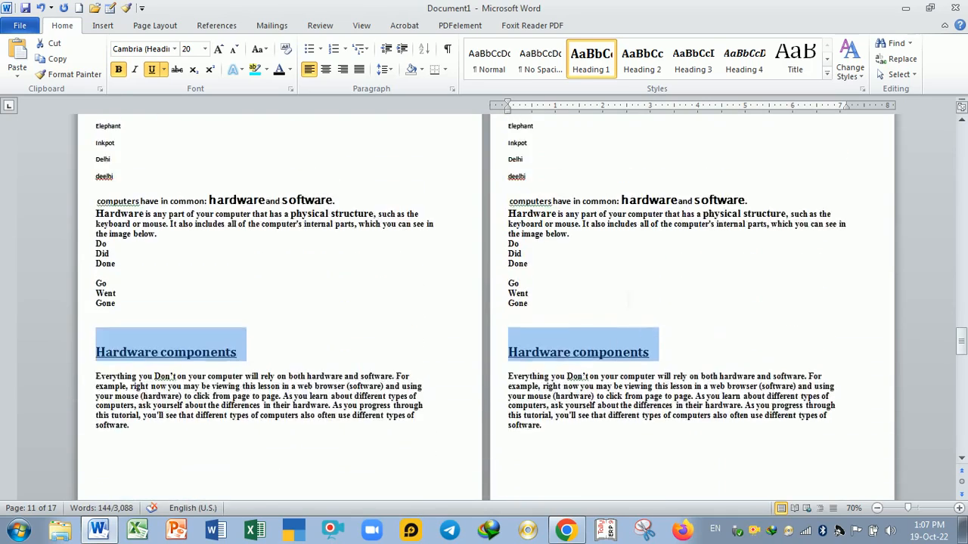
Apply the Heading 1 style to all the selected headings.
scroll(628, 299, "up", 15)
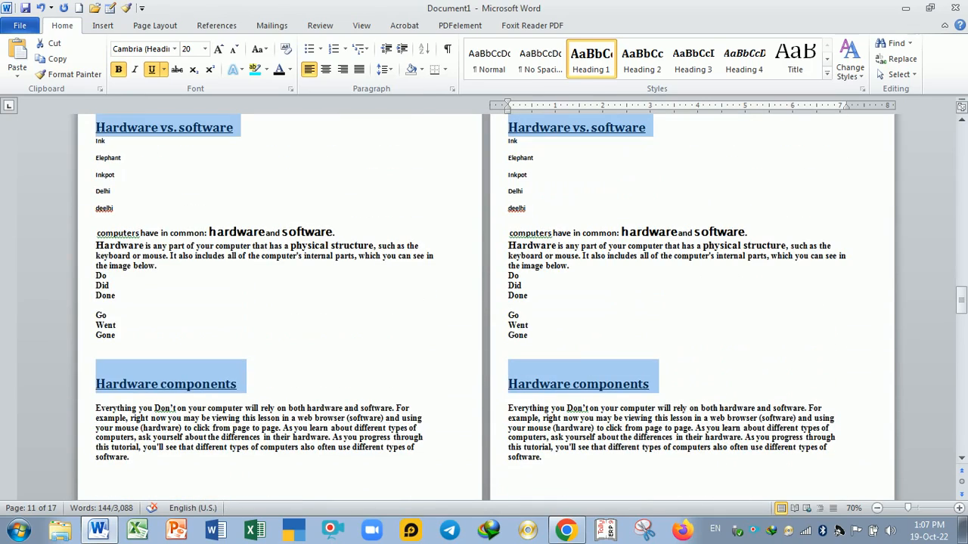
left_click_drag(961, 305, 958, 133)
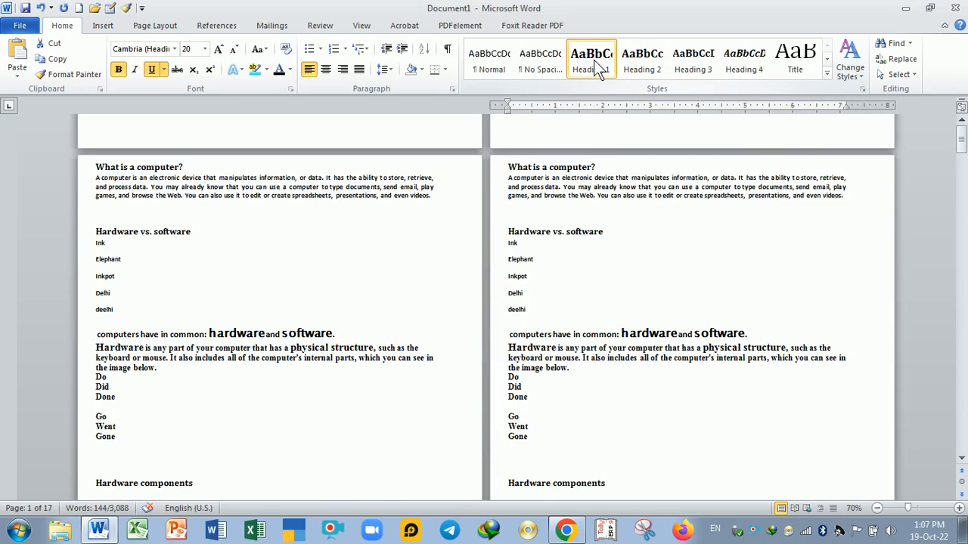
left_click(596, 68)
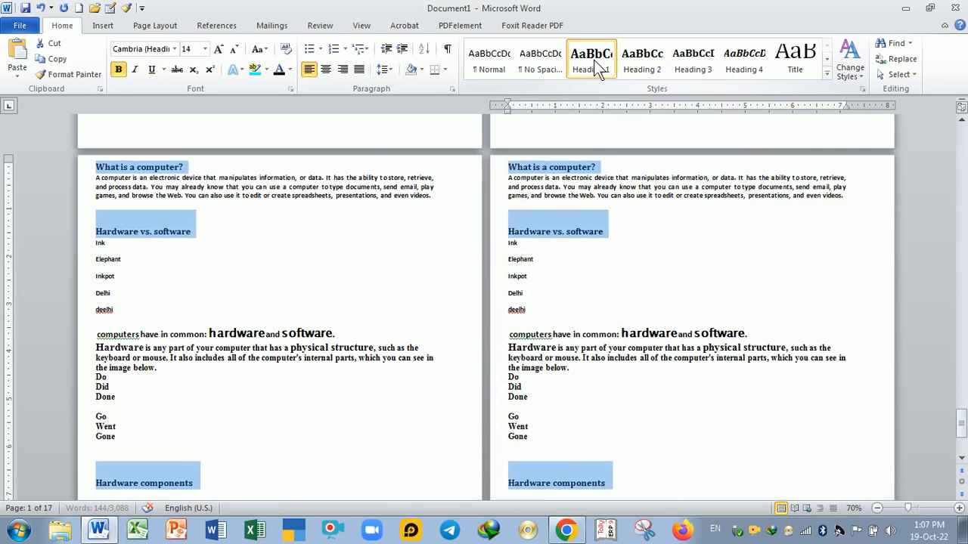
Set the zoom to 110% and move all the selected headings together to just below the document's first paragraph.
scroll(636, 275, "up", 2)
scroll(635, 275, "up", 2)
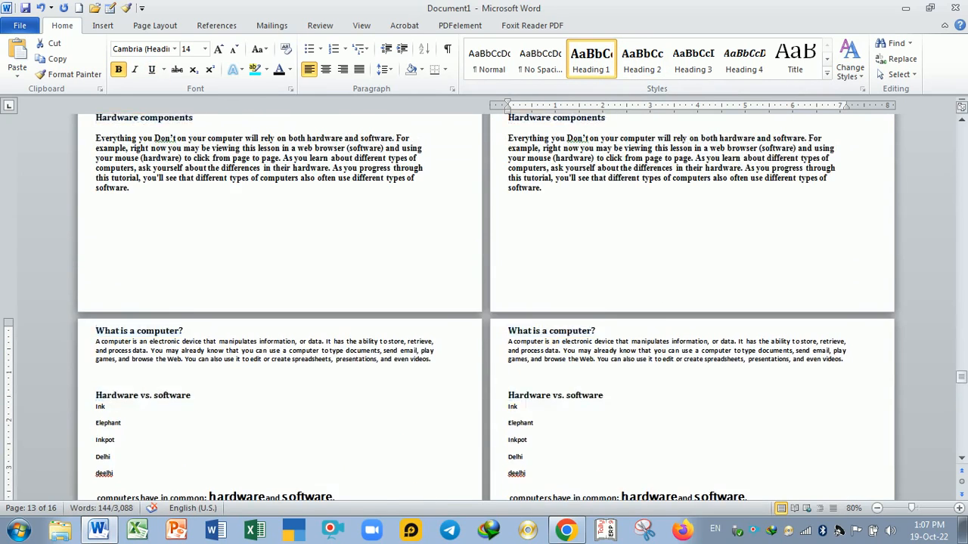
scroll(654, 242, "up", 3)
scroll(654, 241, "up", 6)
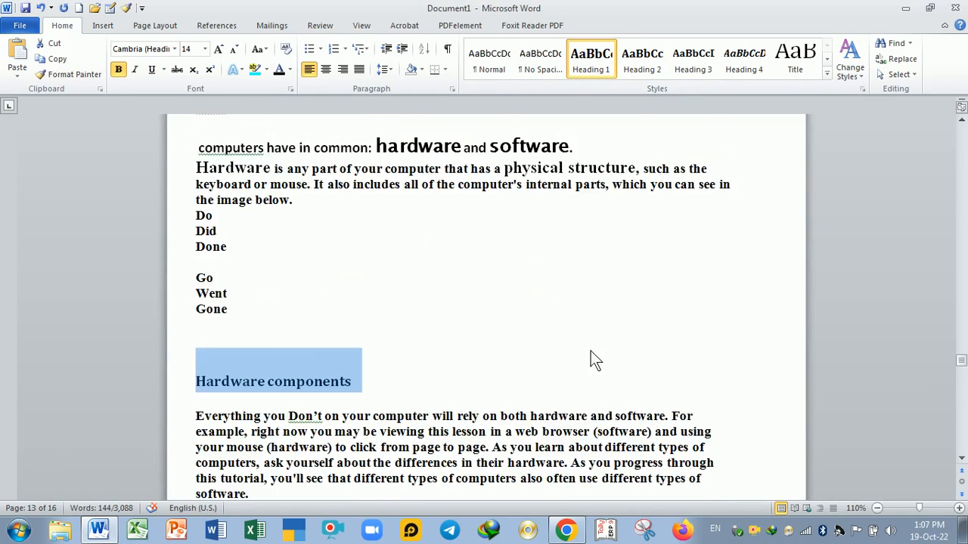
scroll(594, 359, "up", 10)
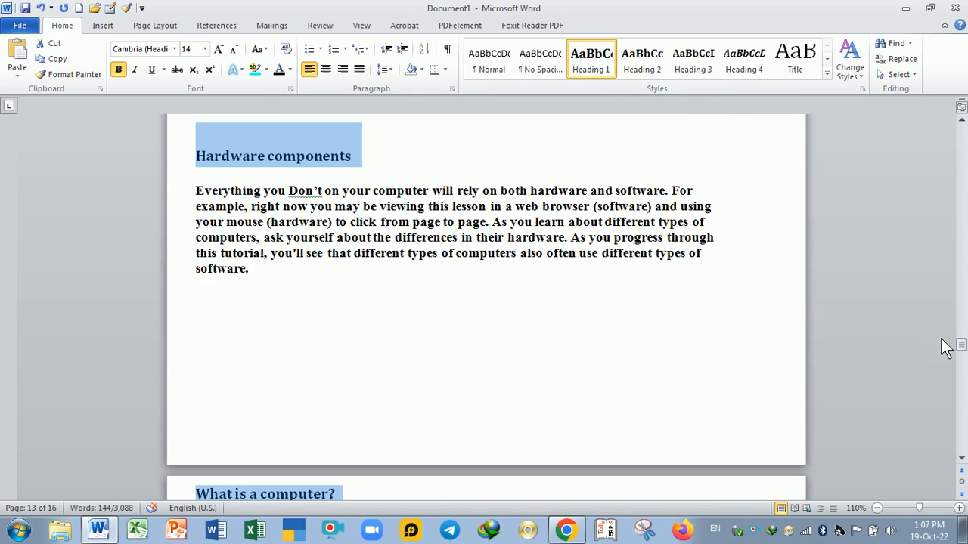
left_click_drag(961, 347, 963, 118)
key("F2")
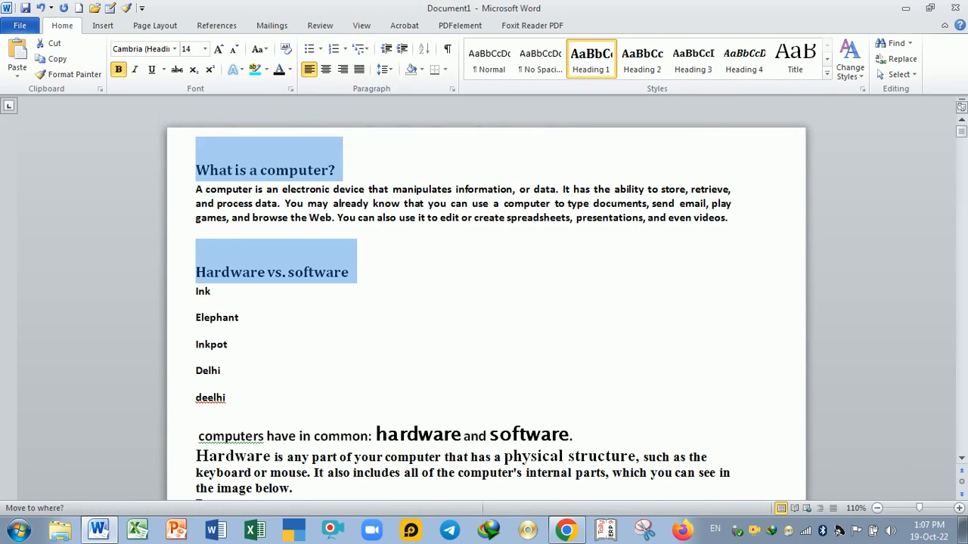
left_click_drag(270, 263, 272, 234)
left_click(477, 324)
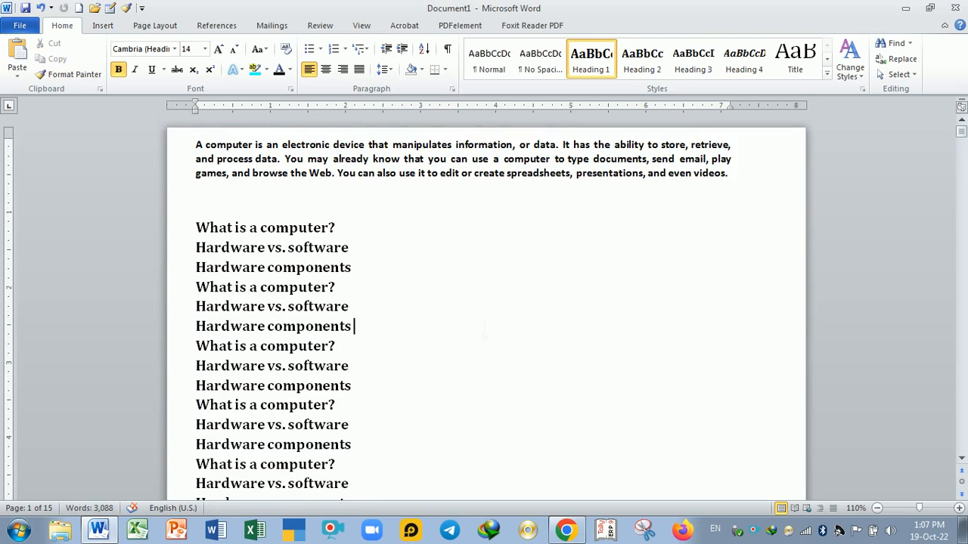
Set the font color of the first six headings in the gathered list to red.
left_click_drag(196, 228, 360, 326)
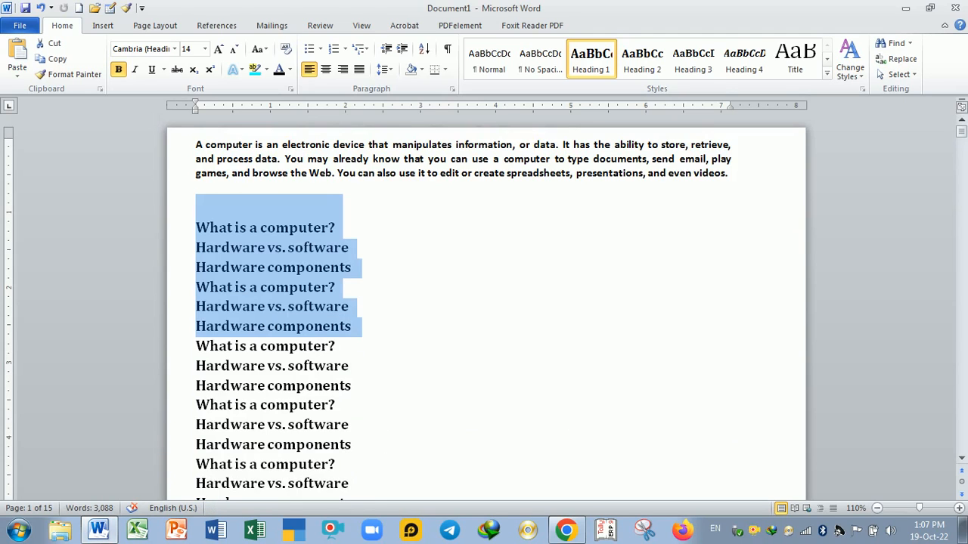
left_click(289, 69)
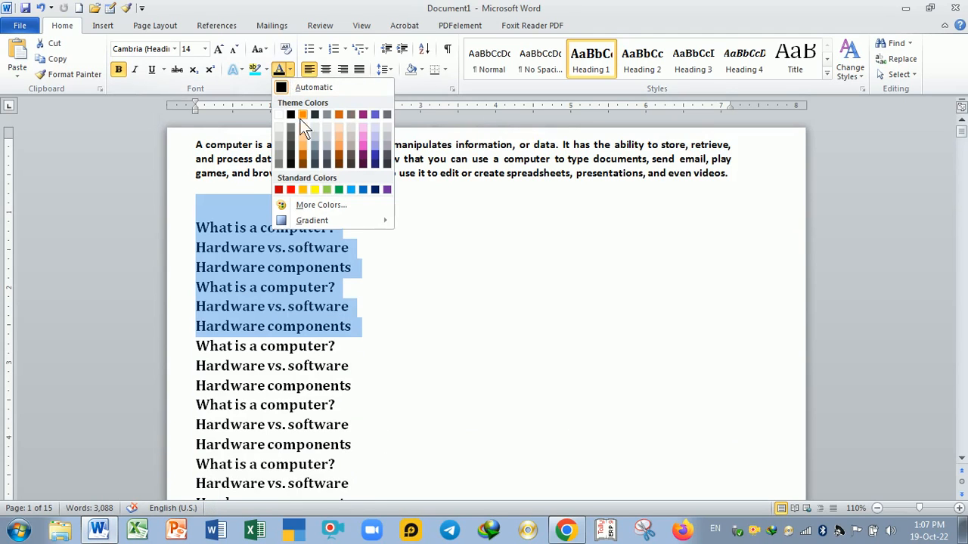
left_click(290, 187)
left_click(356, 267)
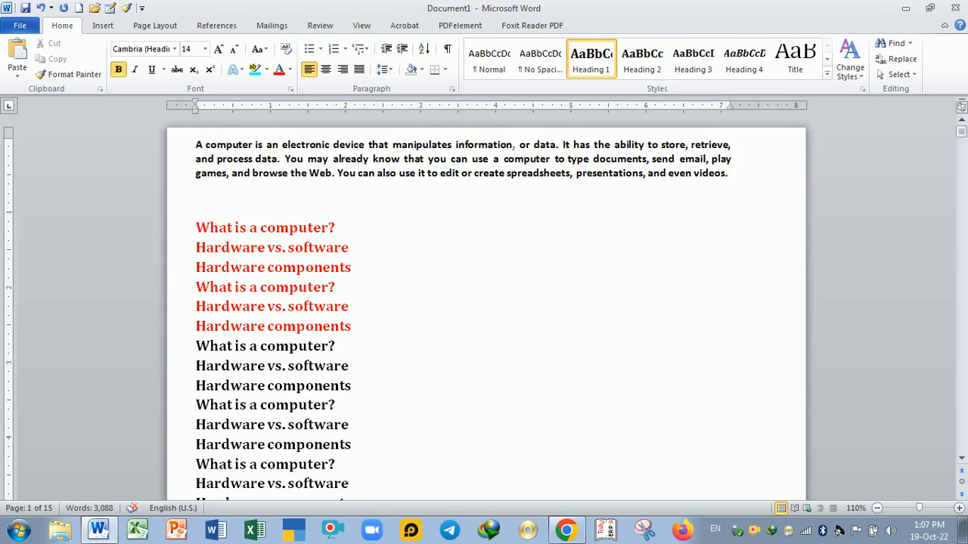
Color red the opening paragraph from its start through "spreadsheets" and the tenth to twelfth headings in the list.
left_click_drag(195, 144, 570, 173)
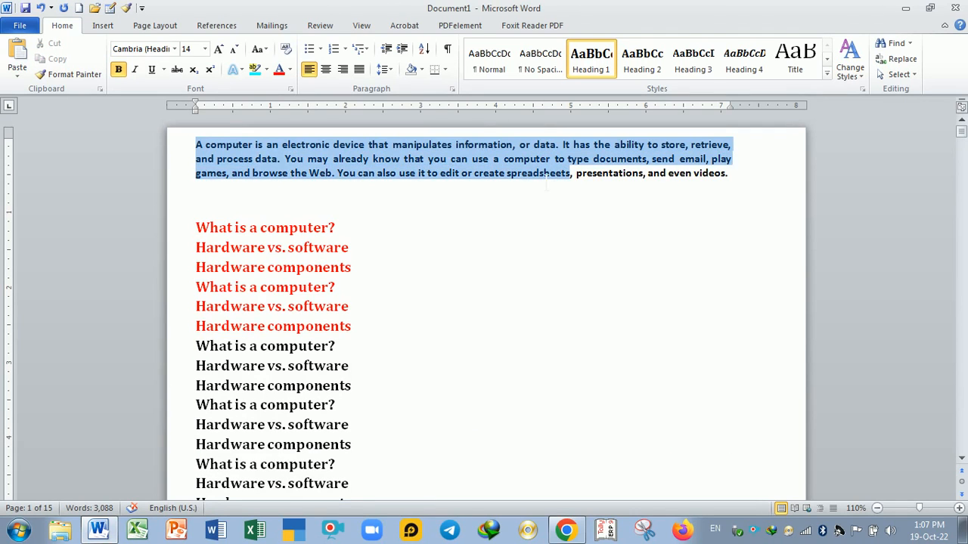
left_click(278, 69)
left_click_drag(196, 247, 352, 268)
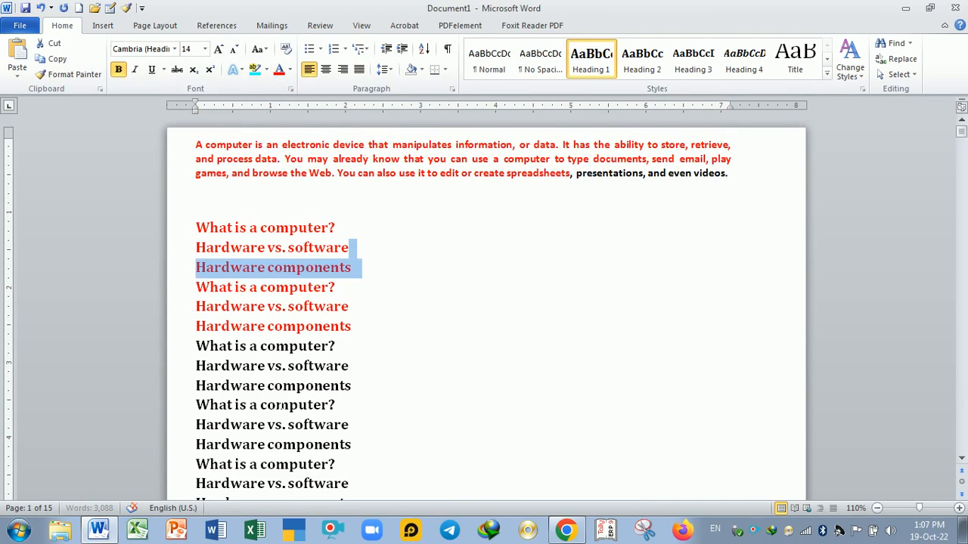
left_click_drag(196, 405, 315, 448)
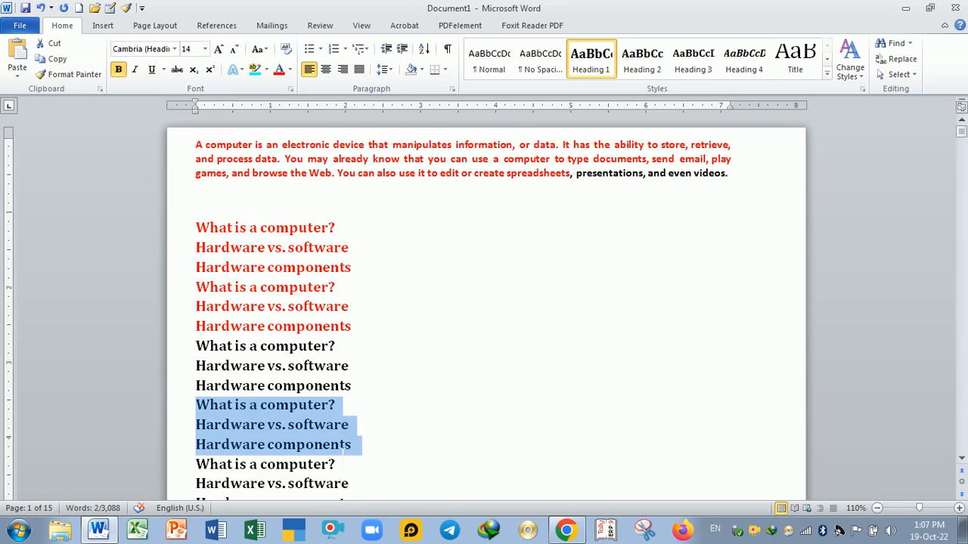
left_click(278, 70)
left_click(444, 288)
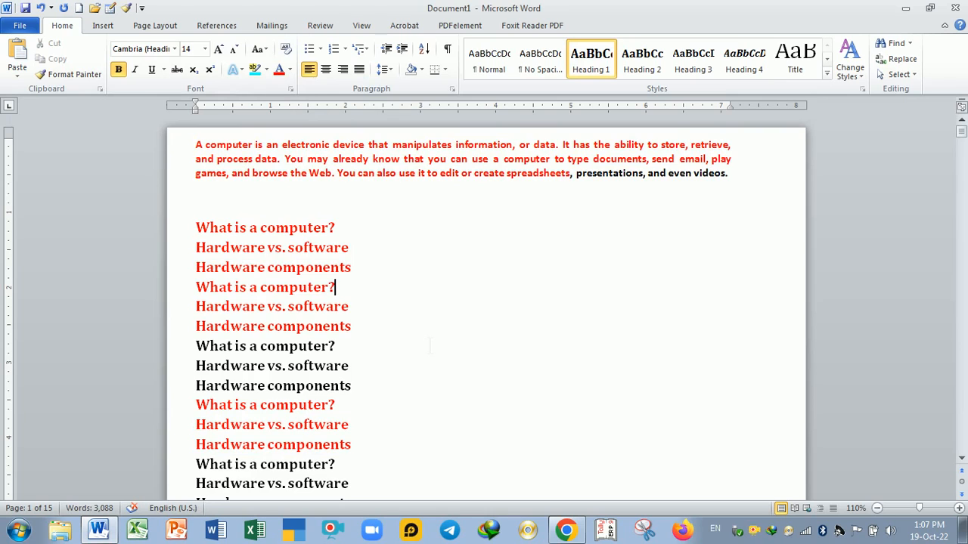
Select all text with formatting similar to the first red "What is a computer?" heading.
left_click(309, 227)
left_click(907, 74)
left_click(869, 123)
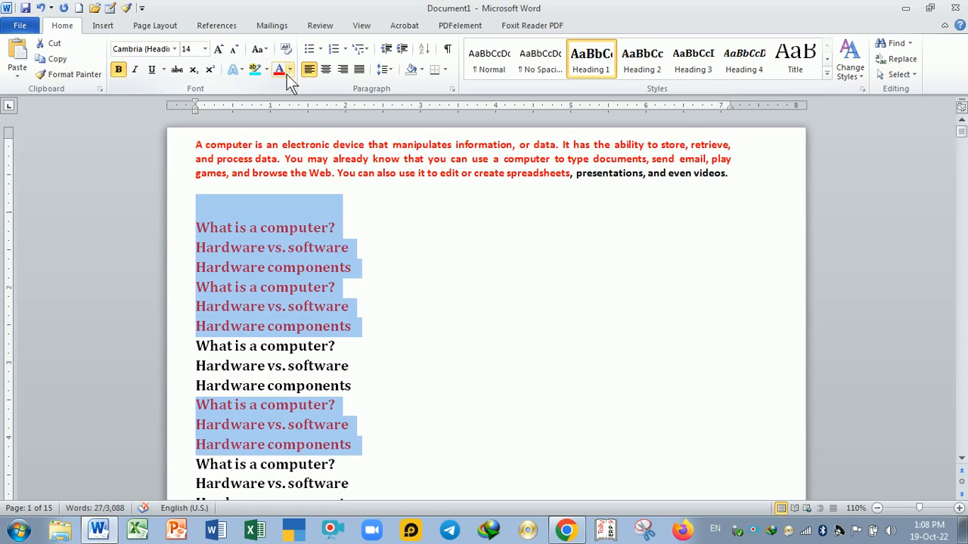
Clear all formatting from the selected red headings, then undo it.
left_click(286, 49)
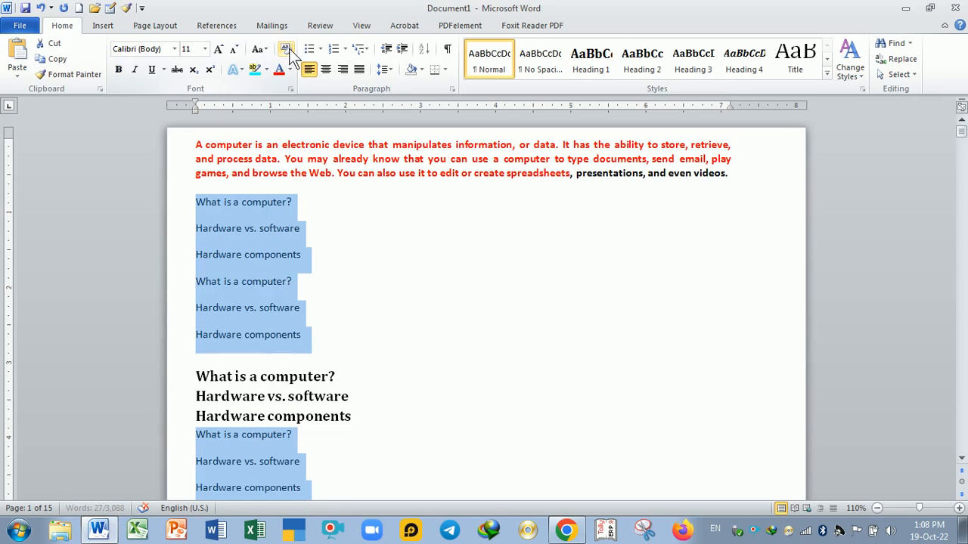
left_click(361, 269)
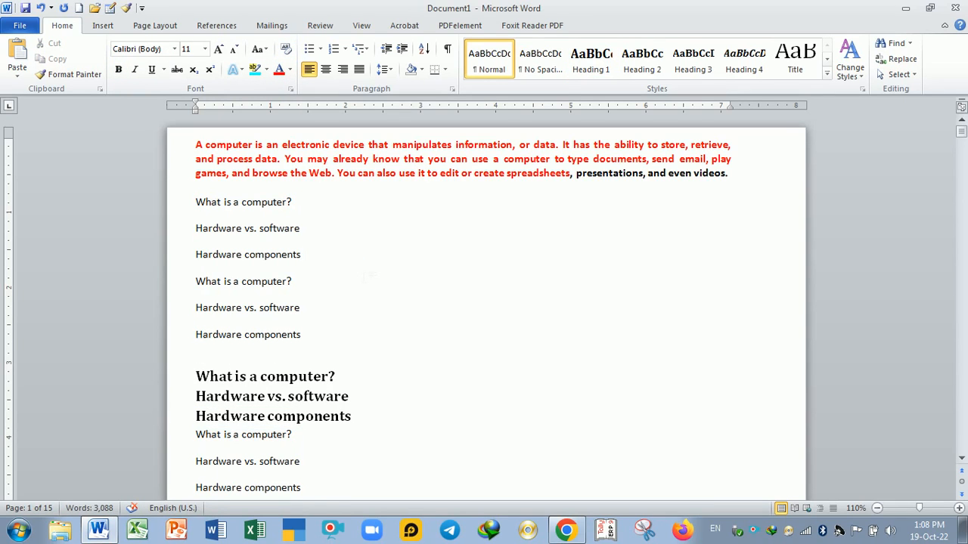
key("ctrl+z")
Set the font color of the selected red headings back to Automatic.
left_click(290, 70)
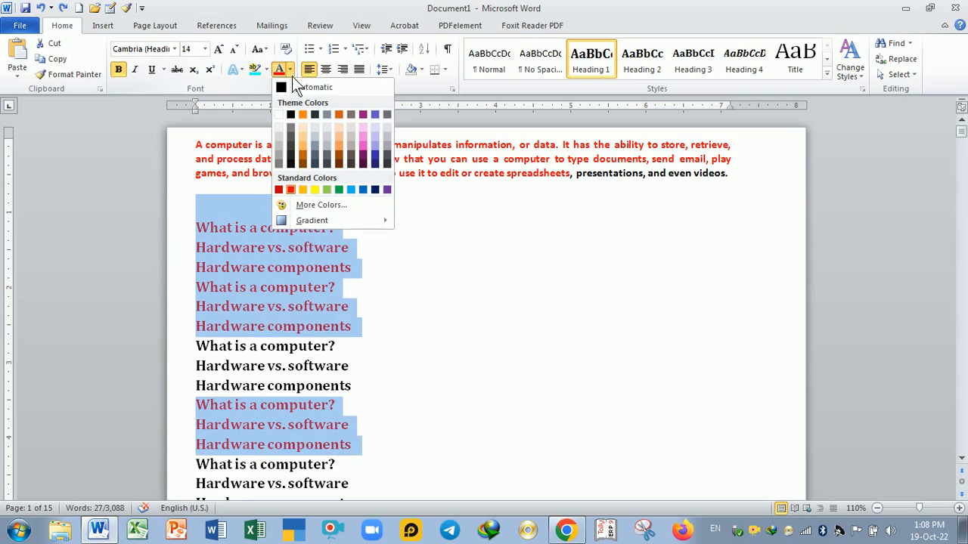
left_click(313, 86)
left_click(286, 158)
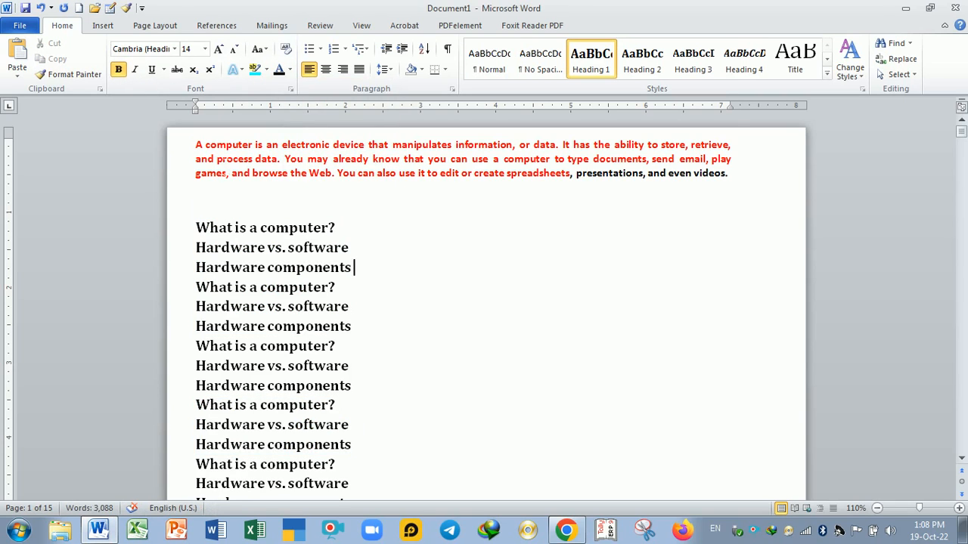
Select all text with formatting similar to the red text in the opening paragraph, then clear the selection.
scroll(397, 212, "down", 5)
scroll(399, 234, "up", 5)
left_click(446, 145)
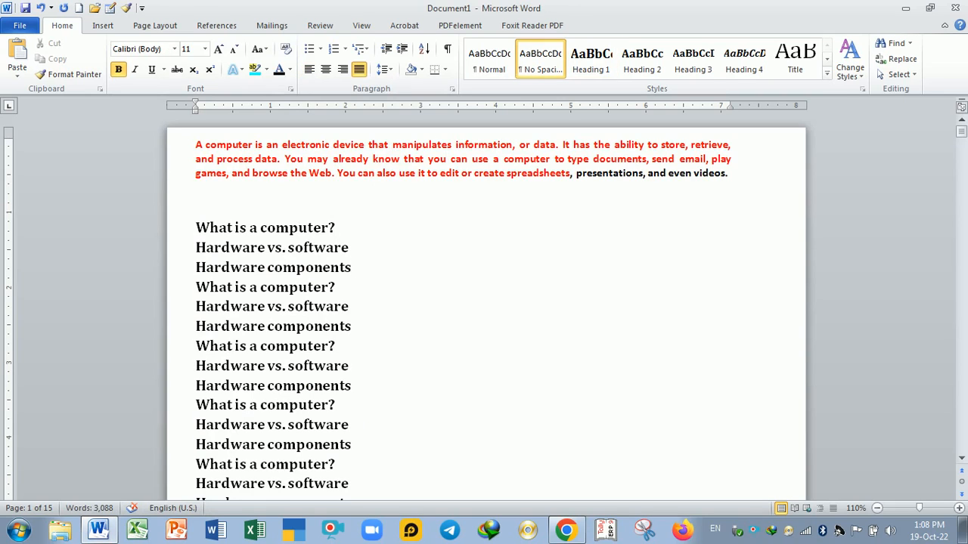
left_click(894, 61)
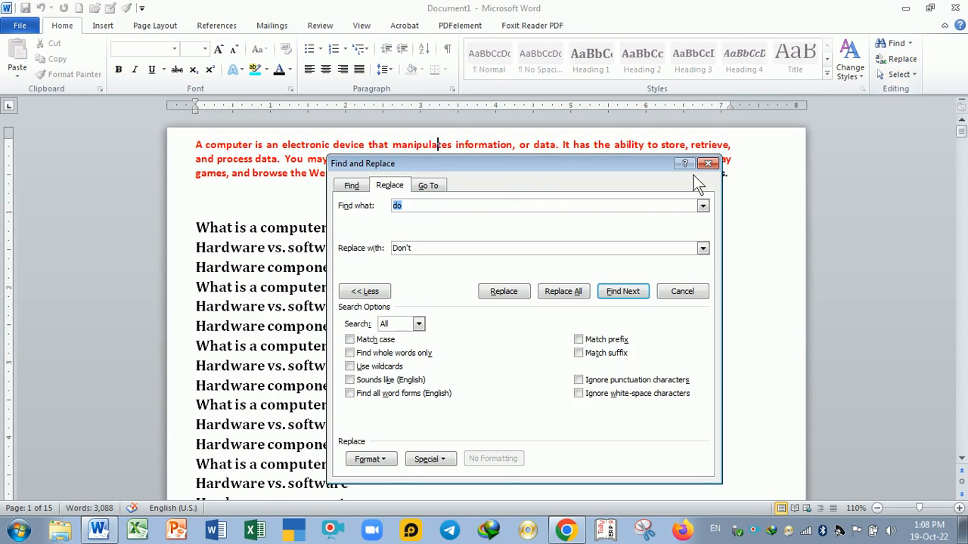
left_click(708, 163)
left_click(895, 75)
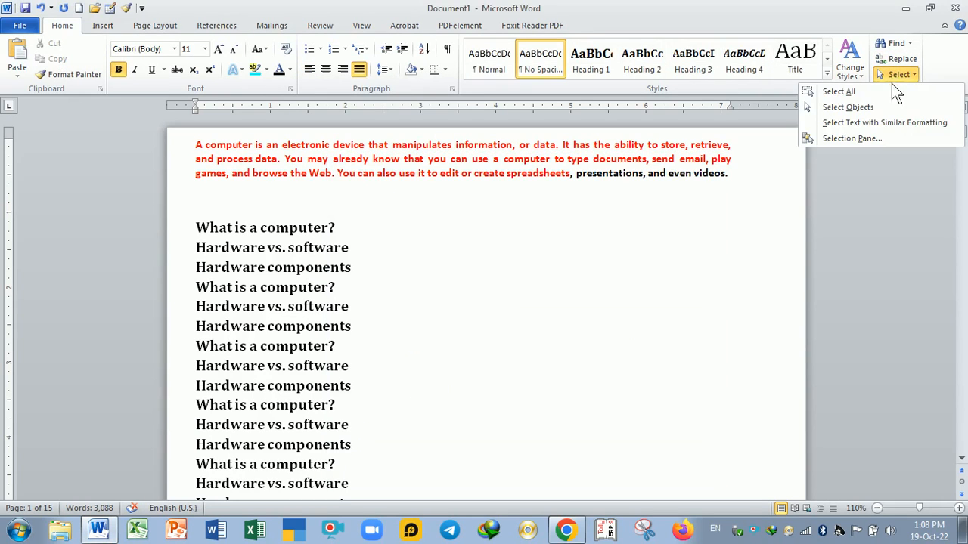
left_click(867, 122)
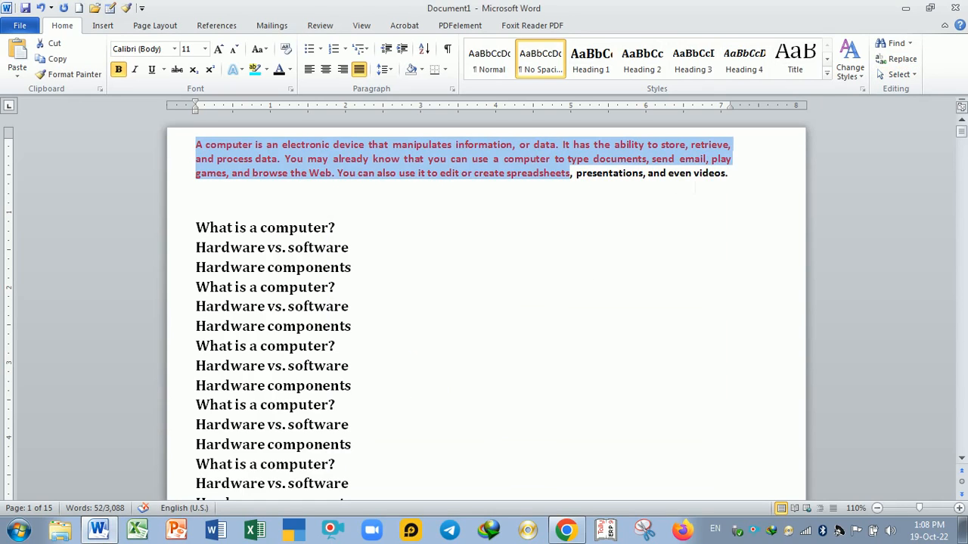
left_click(566, 276)
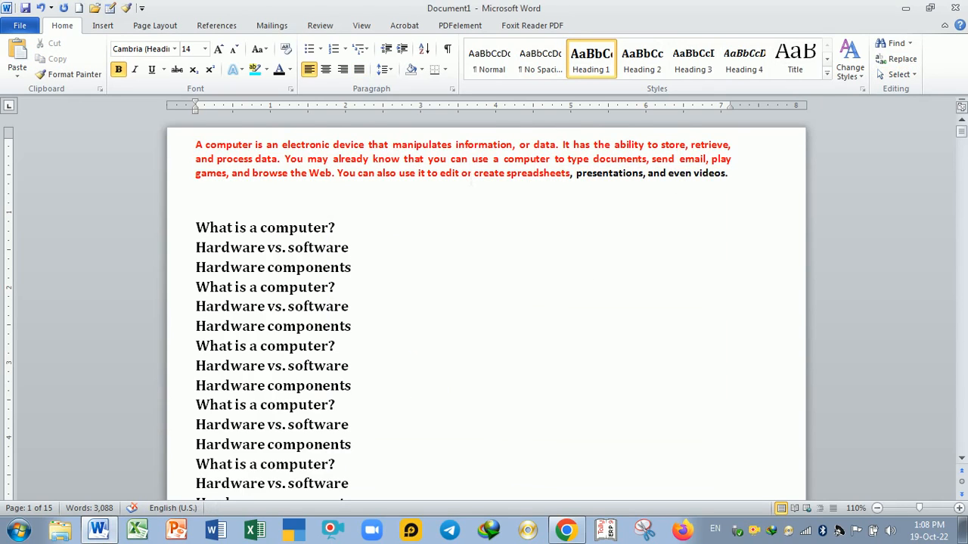
Look through the first two pages at the gathered headings and the body text below them.
left_click(460, 173)
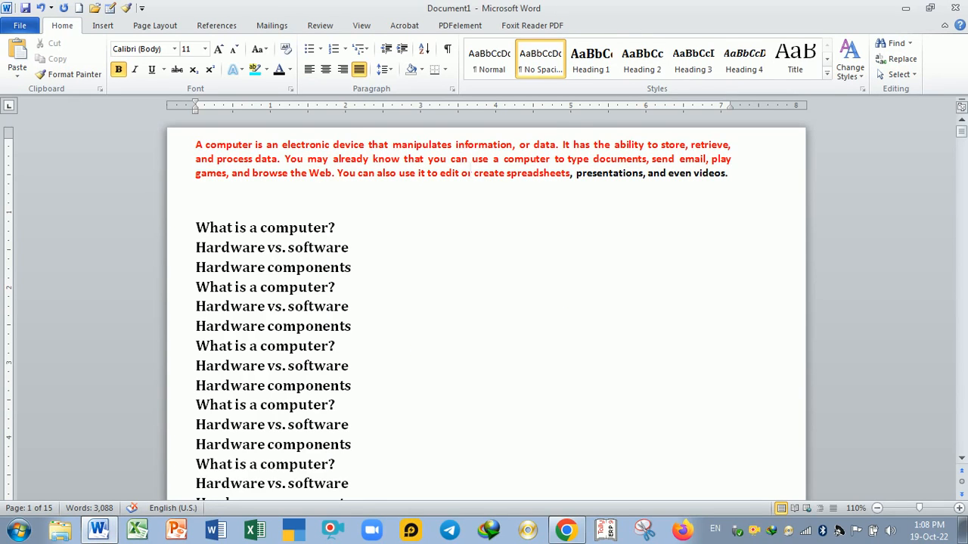
scroll(484, 303, "down", 15)
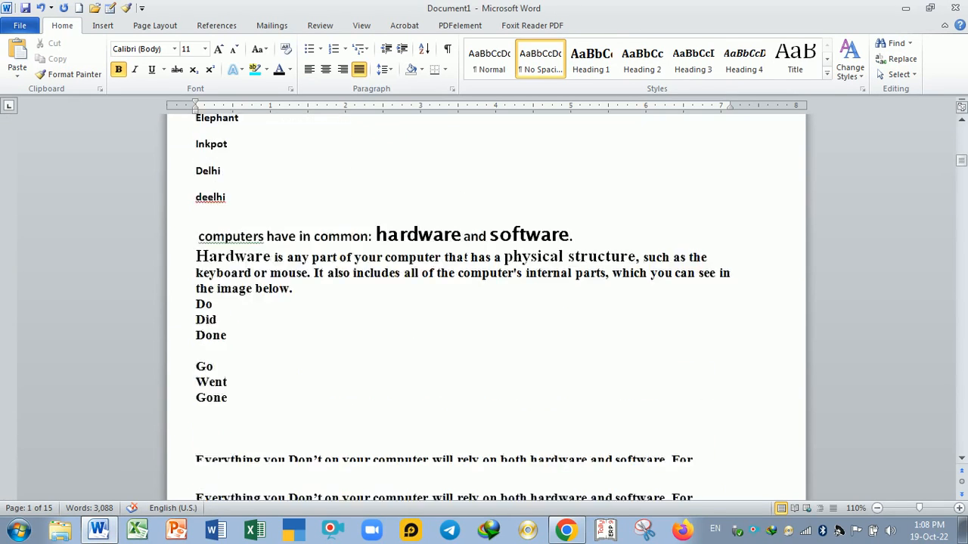
scroll(882, 237, "down", 2)
scroll(882, 237, "up", 4)
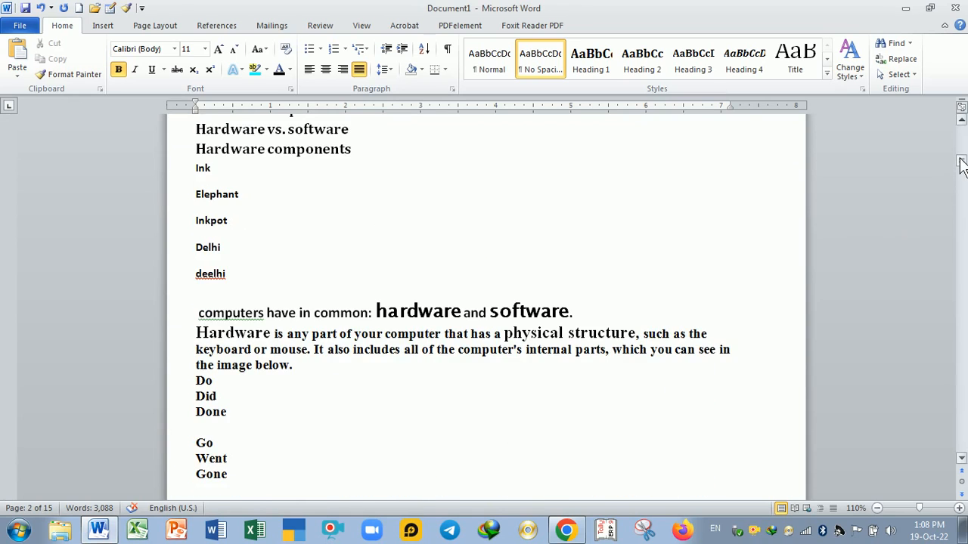
left_click_drag(962, 164, 962, 134)
left_click(276, 278)
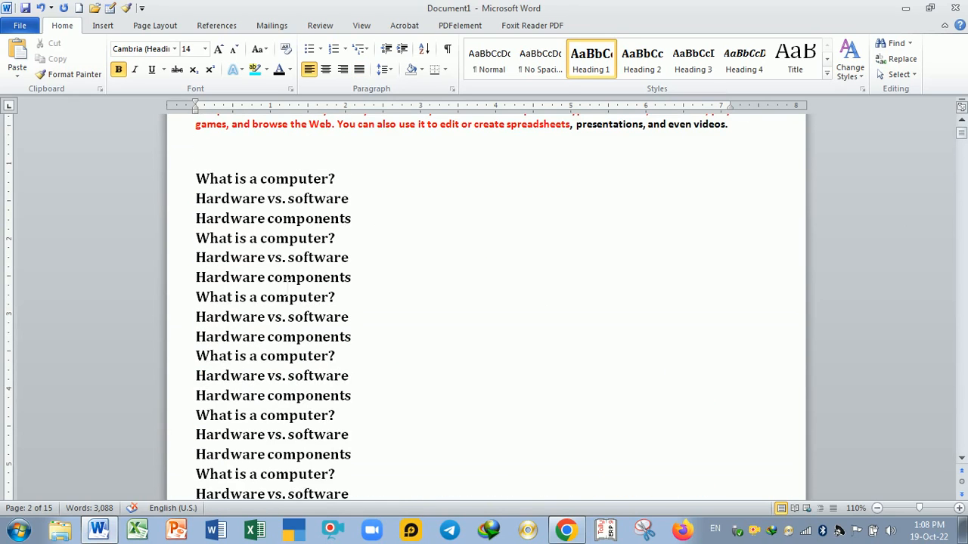
scroll(287, 284, "up", 2)
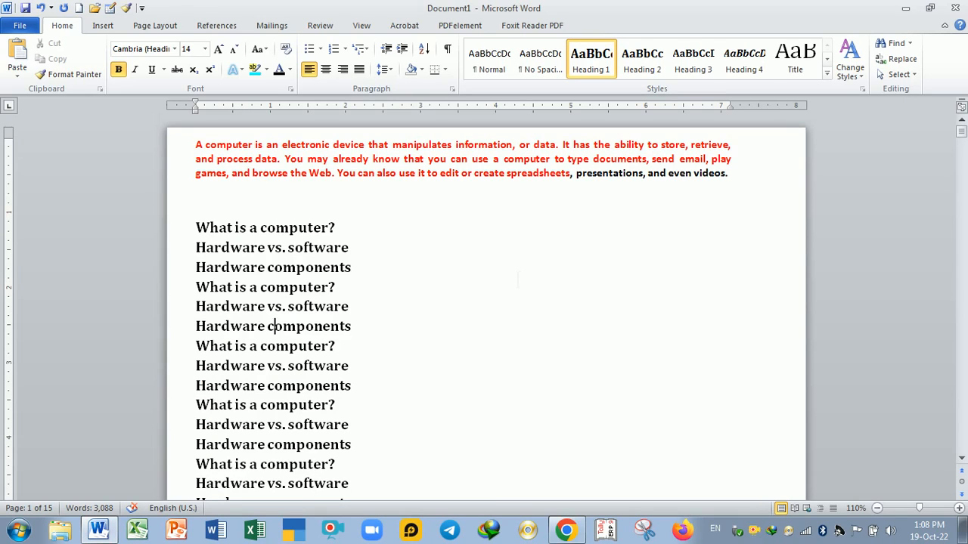
left_click(513, 272)
Color red a rectangular block of text at the start of the lines beginning with "Everything you" on page 2.
scroll(479, 310, "down", 20)
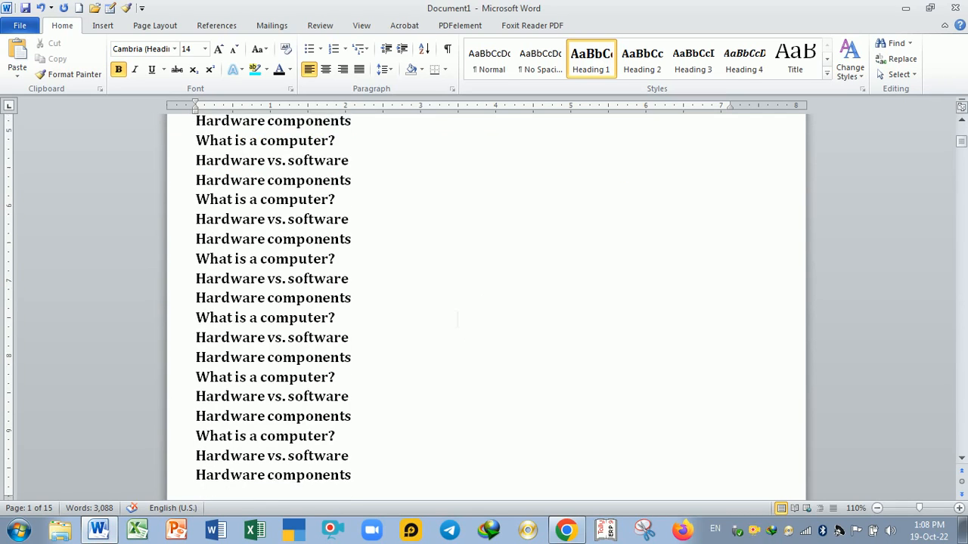
scroll(444, 311, "down", 5)
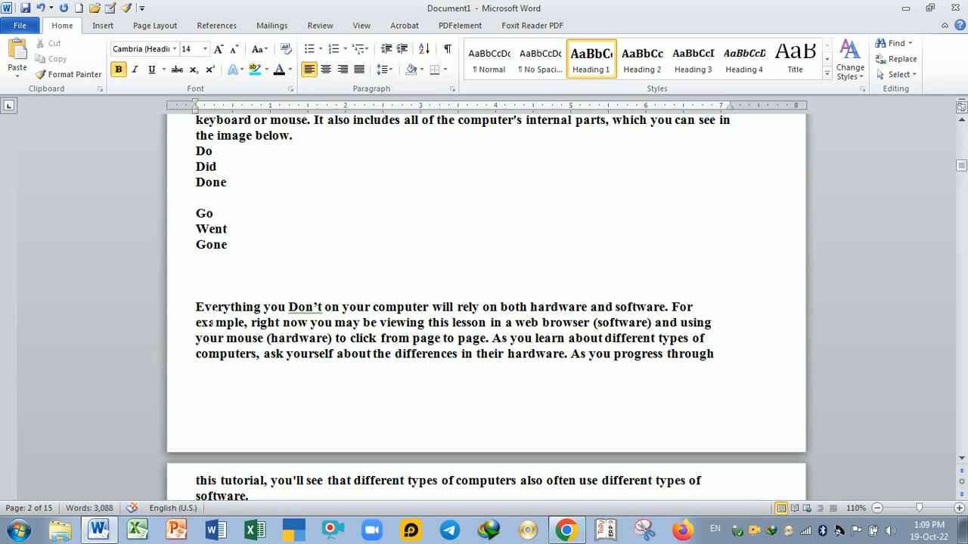
left_click_drag(195, 307, 281, 354)
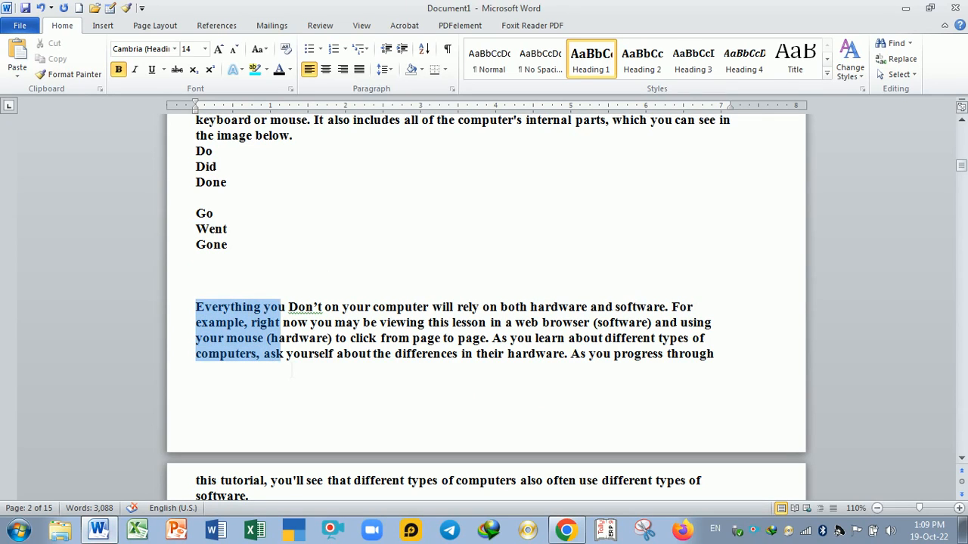
left_click(289, 70)
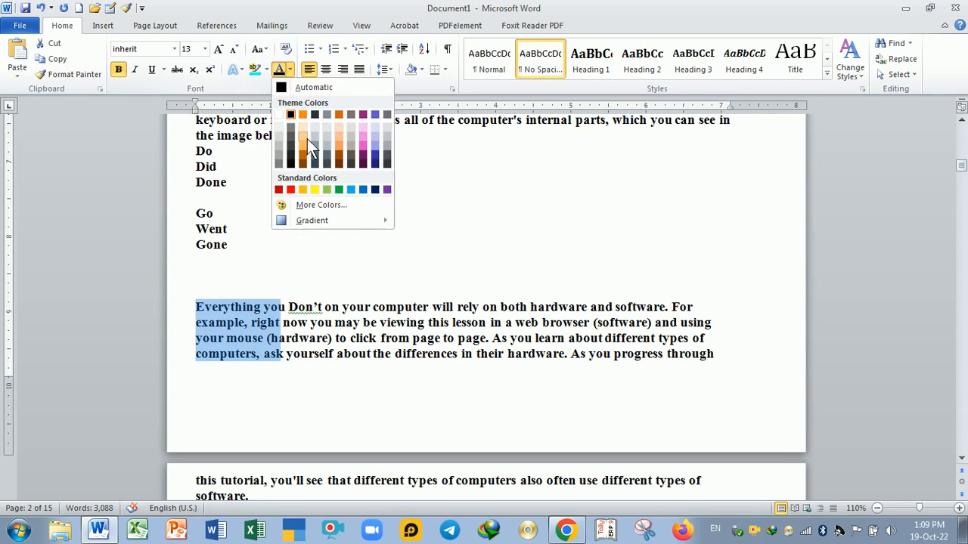
left_click(291, 195)
left_click(356, 322)
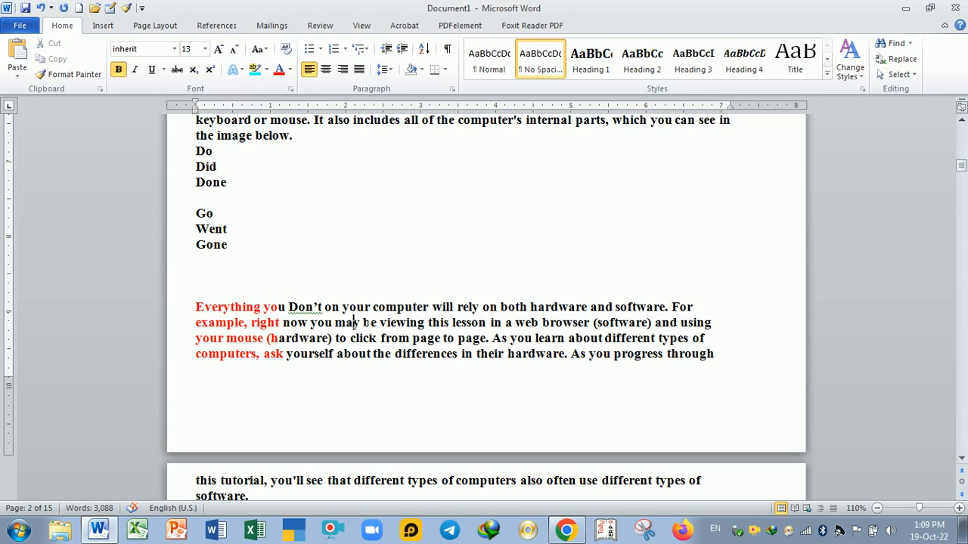
Color red two more rectangular blocks across the lines beginning with "Everything you", one around "computer" and one around "hardware".
left_click_drag(364, 303, 442, 356)
left_click(290, 70)
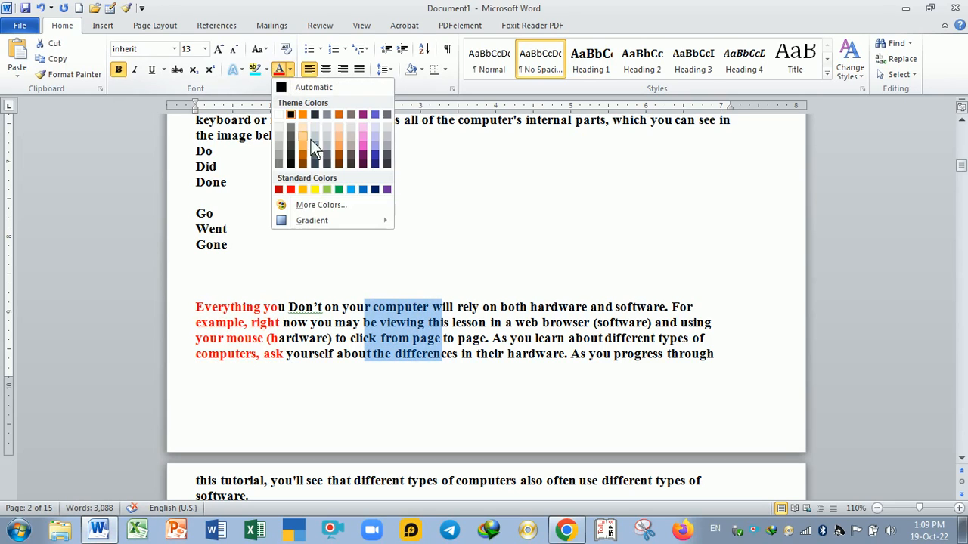
left_click(296, 195)
left_click(197, 260)
left_click_drag(515, 301, 600, 360)
left_click(279, 69)
left_click(215, 214)
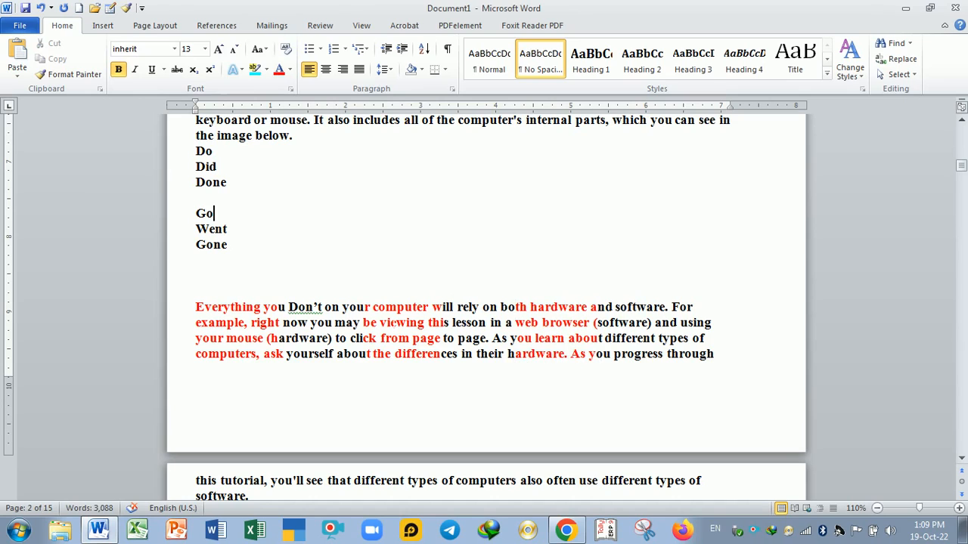
Select all text with formatting similar to the red blocks, set its font color to black, and clear the selection.
left_click(407, 323)
left_click(899, 74)
left_click(886, 125)
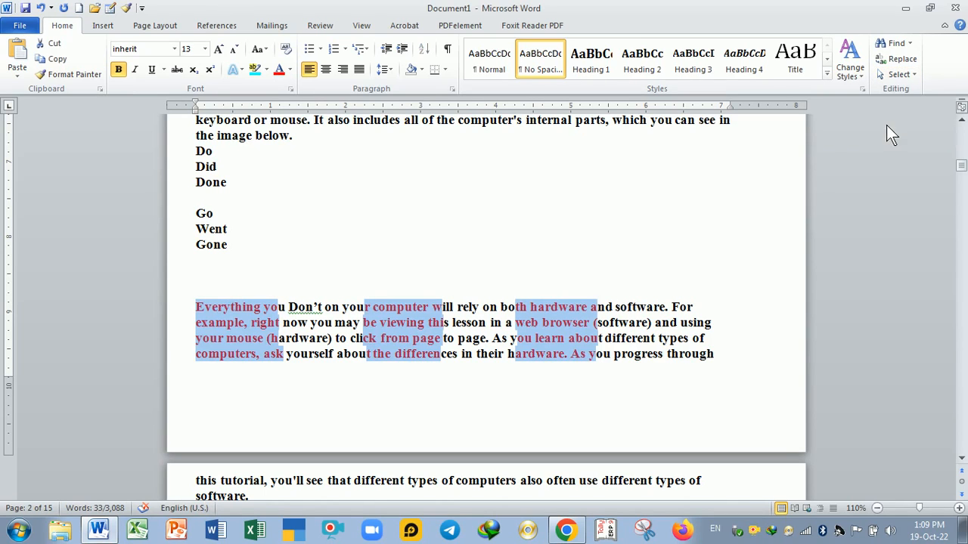
left_click(290, 69)
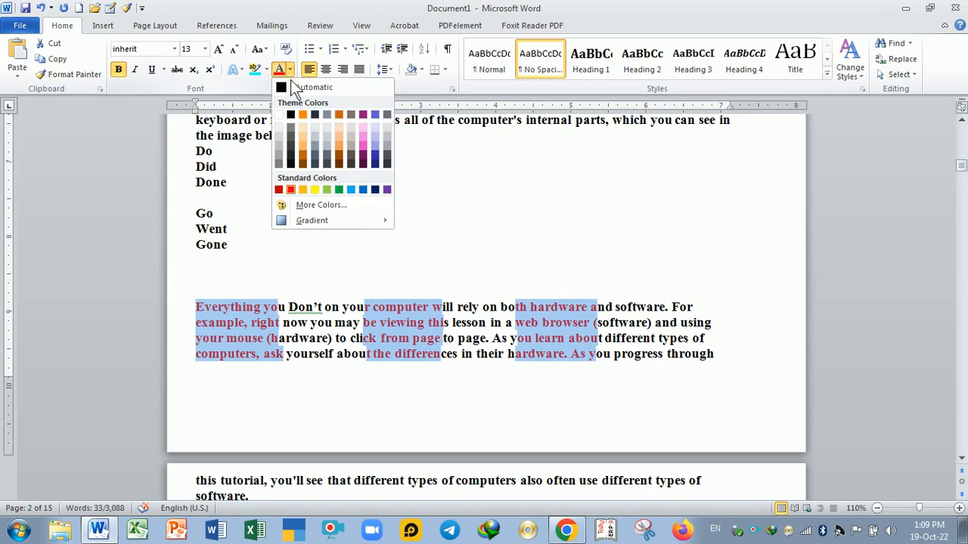
left_click(291, 115)
left_click(375, 270)
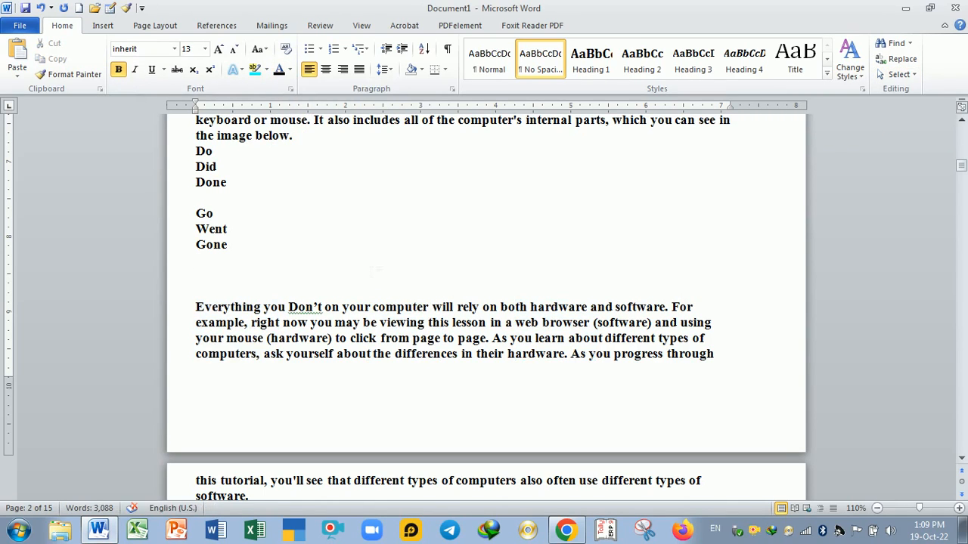
scroll(374, 270, "up", 3)
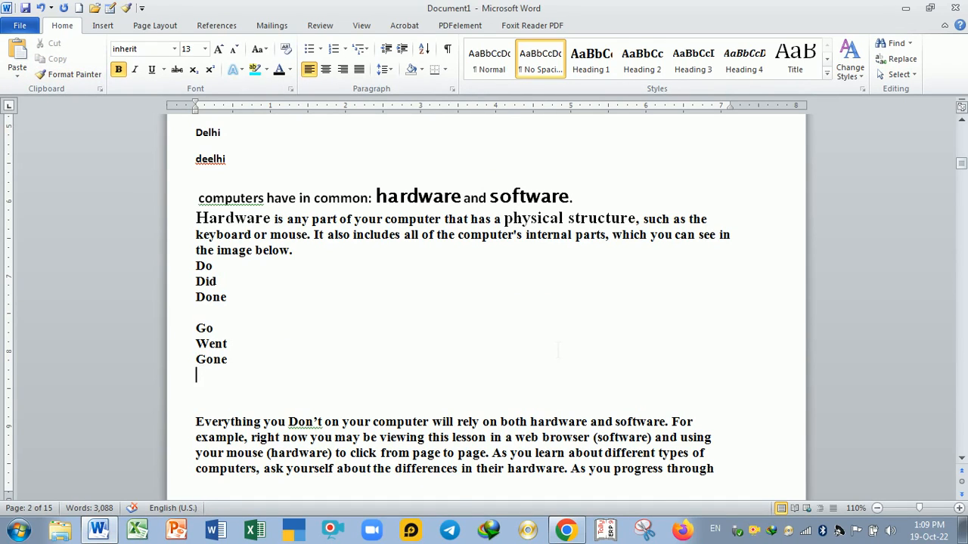
scroll(554, 349, "up", 3)
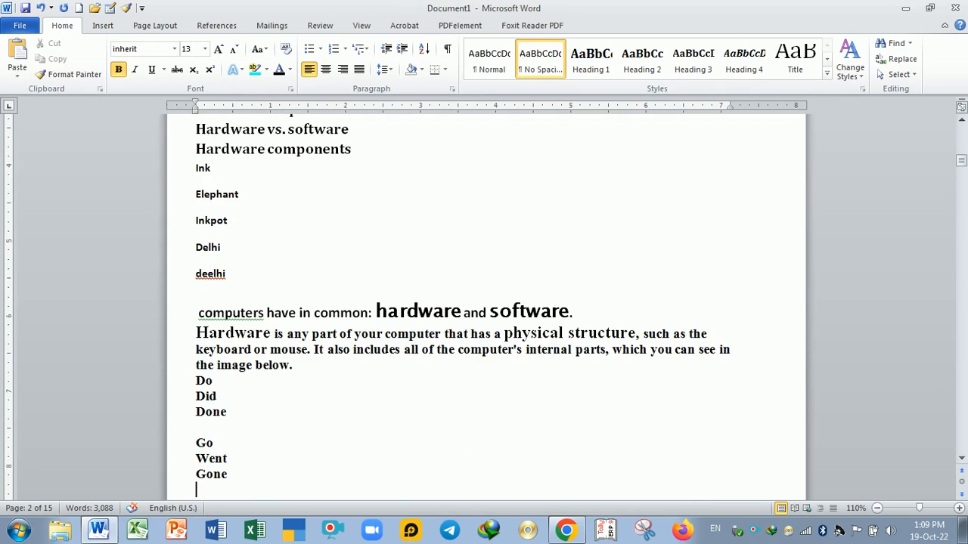